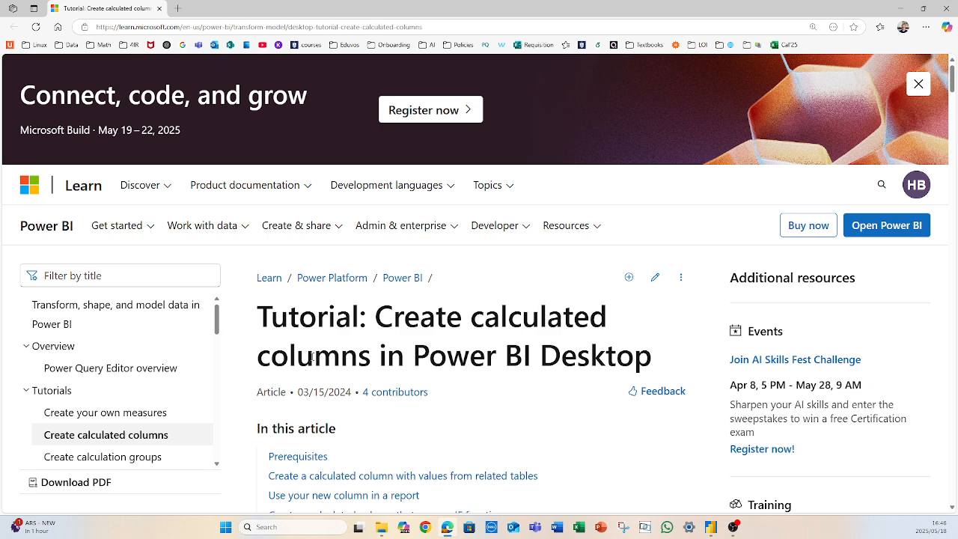
Review the calculated columns tutorial page, reading its Prerequisites section on the Contoso Sales Sample
left_click(437, 25)
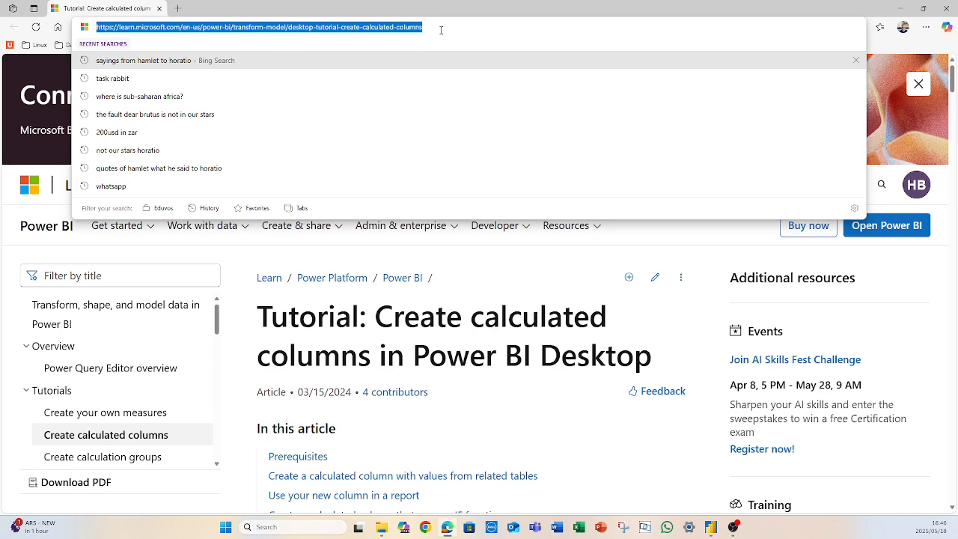
left_click_drag(447, 356, 469, 357)
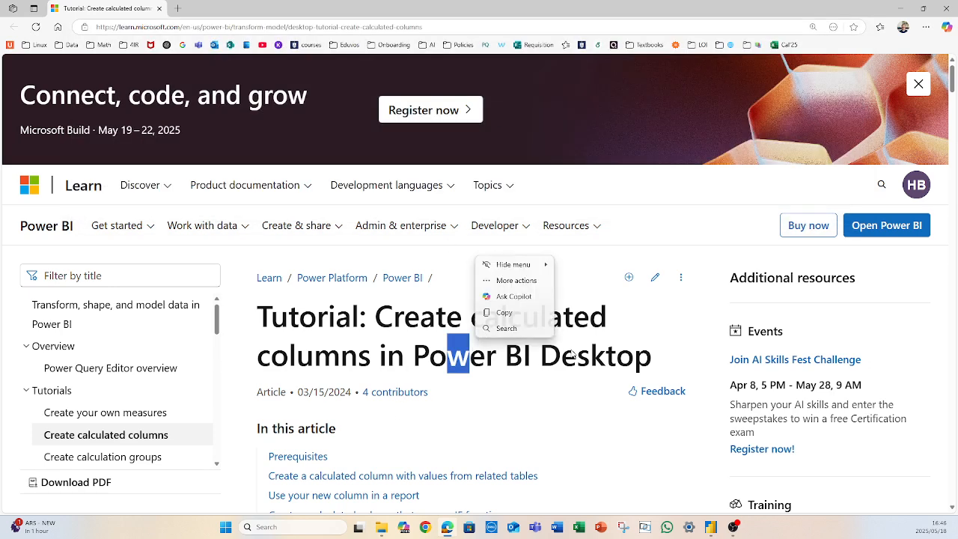
left_click(474, 327)
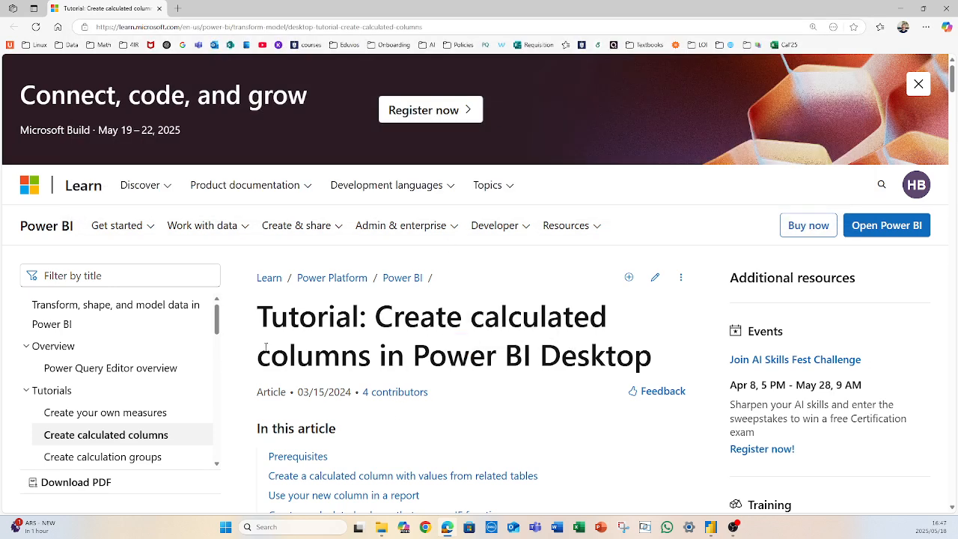
scroll(266, 347, "down", 10)
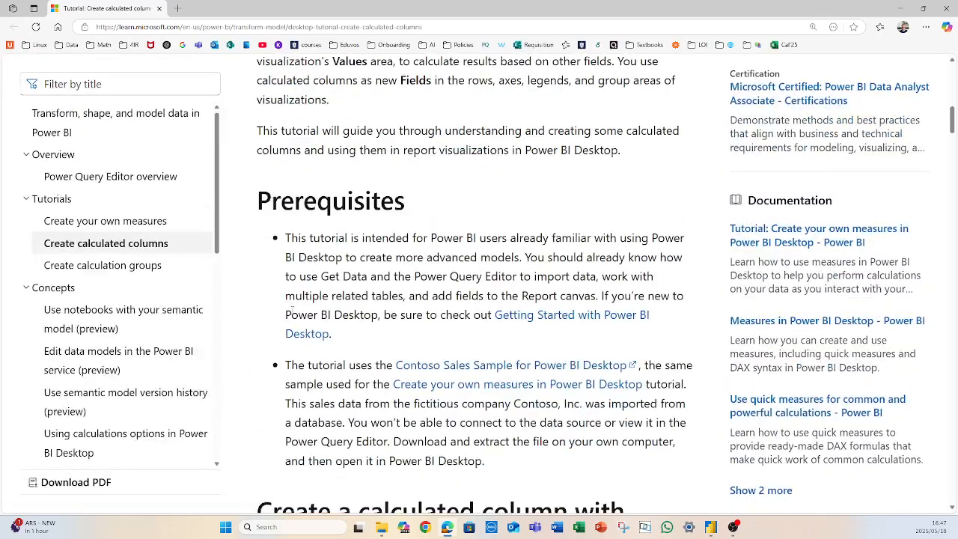
scroll(292, 312, "down", 2)
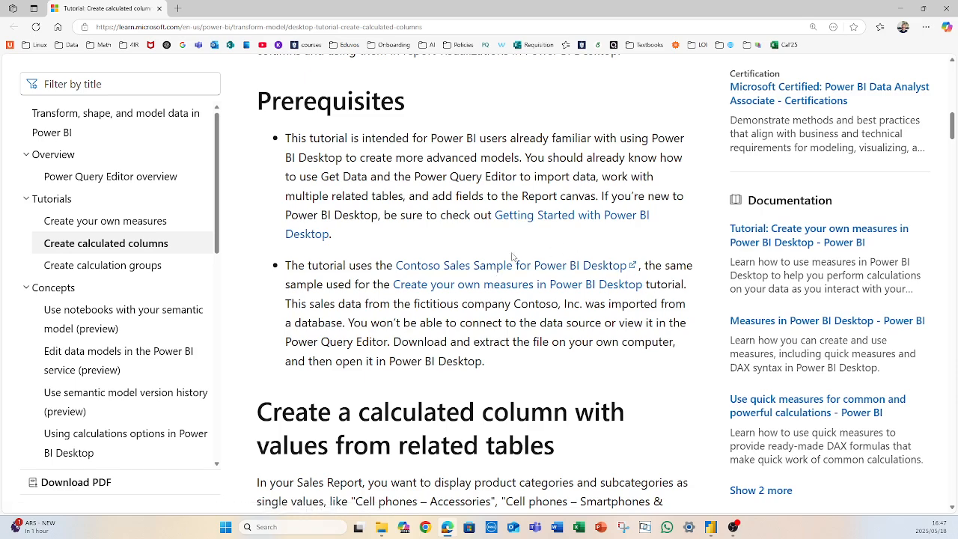
scroll(494, 252, "up", 10)
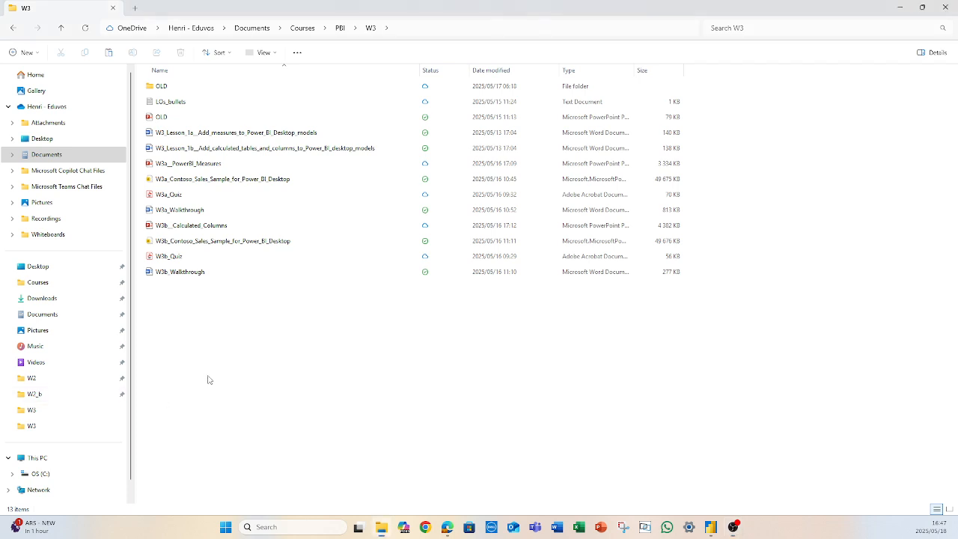
Open W3b_Contoso_Sales_Sample_for_Power_BI_Desktop in Power BI Desktop and show its model diagram
left_click(190, 247)
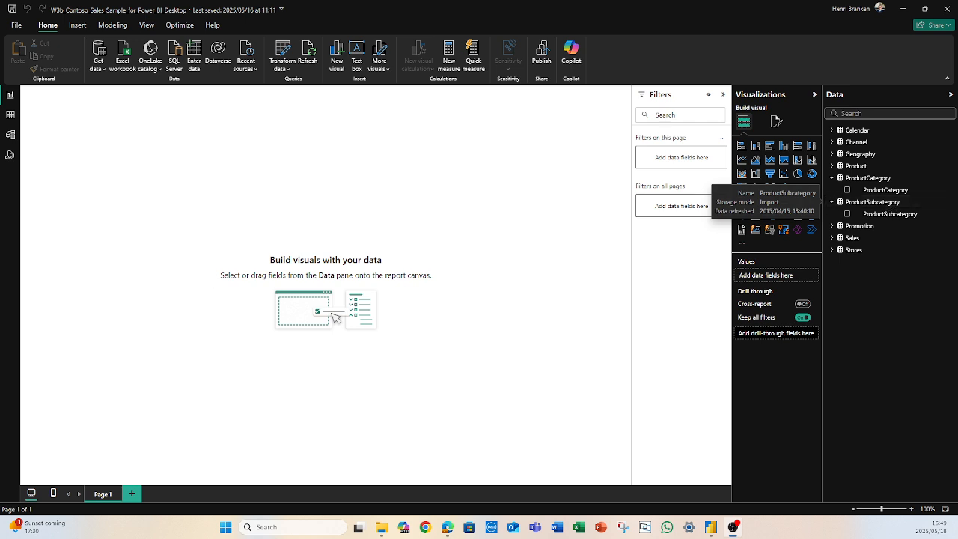
left_click(9, 137)
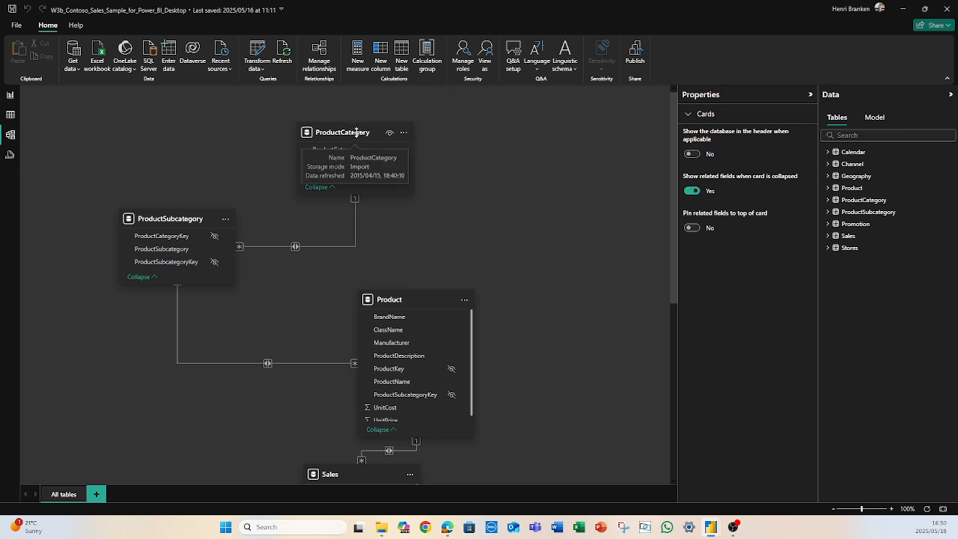
Examine the ProductCategory and ProductSubcategory tables and their relationship in the diagram, widening the ProductSubcategory card
left_click_drag(356, 132, 362, 132)
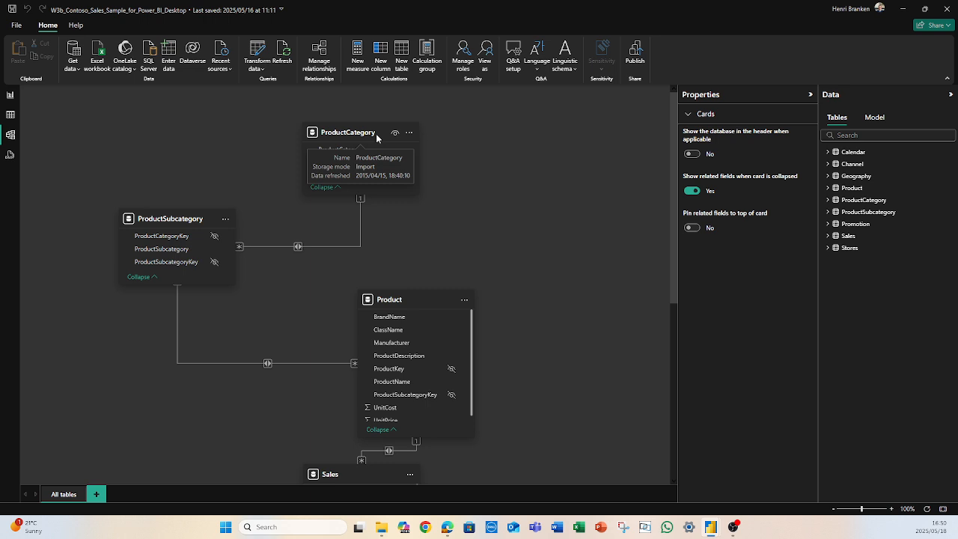
left_click(367, 133)
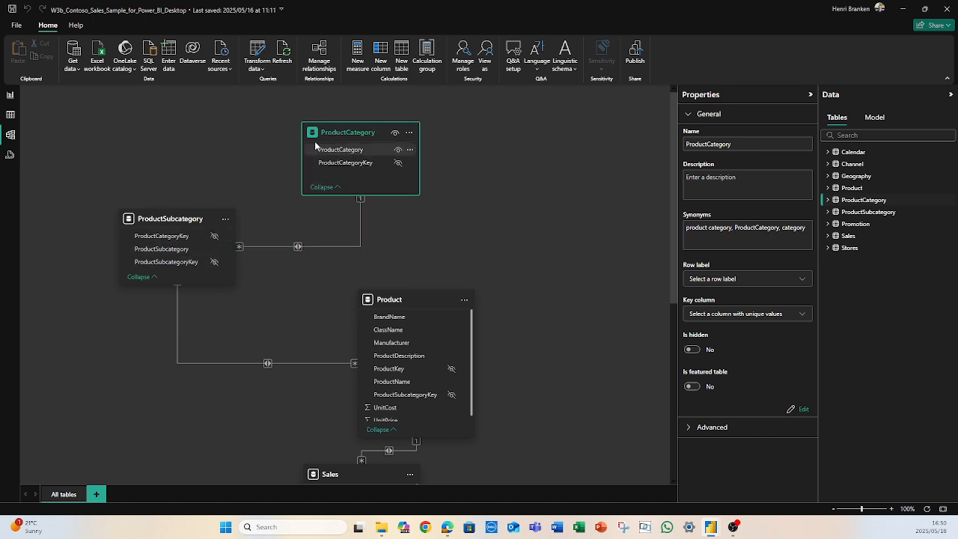
left_click(175, 217)
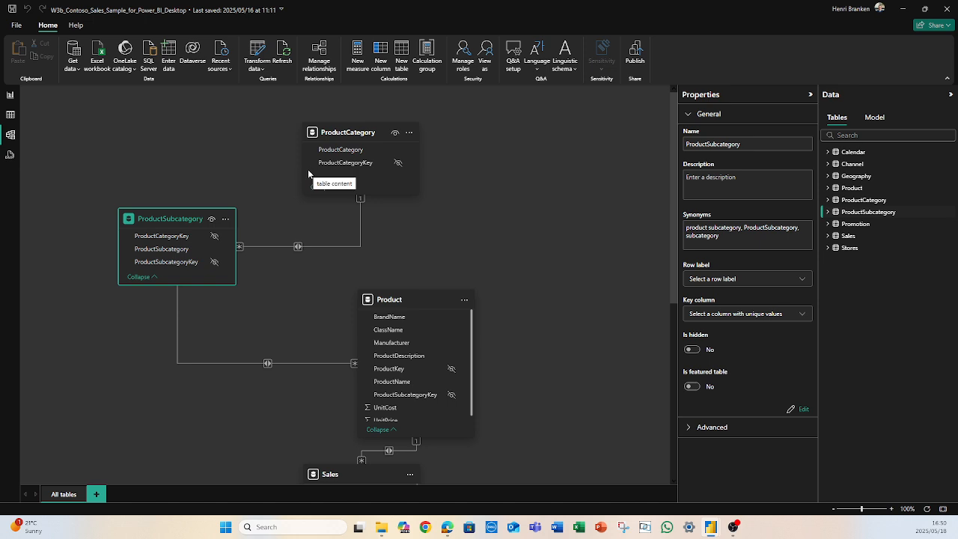
left_click(334, 134)
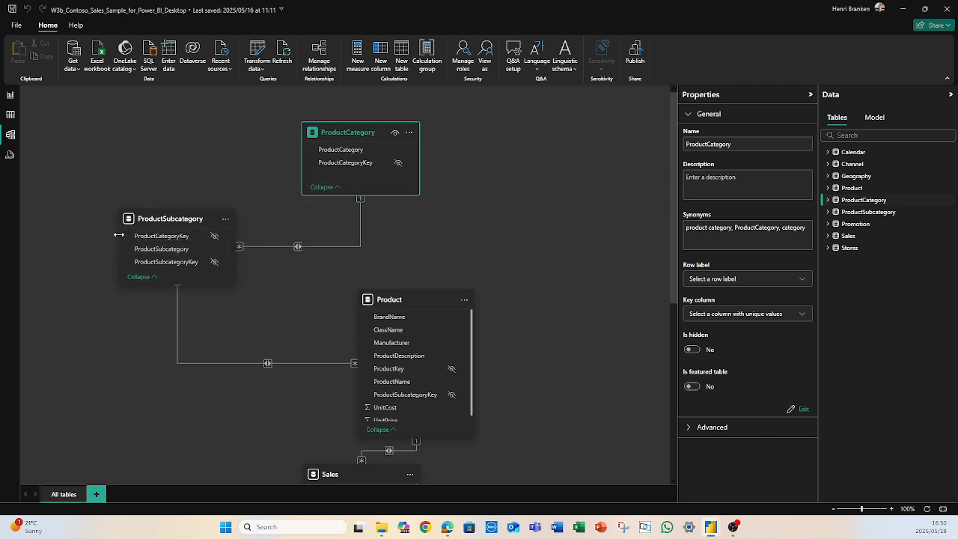
left_click_drag(115, 235, 84, 235)
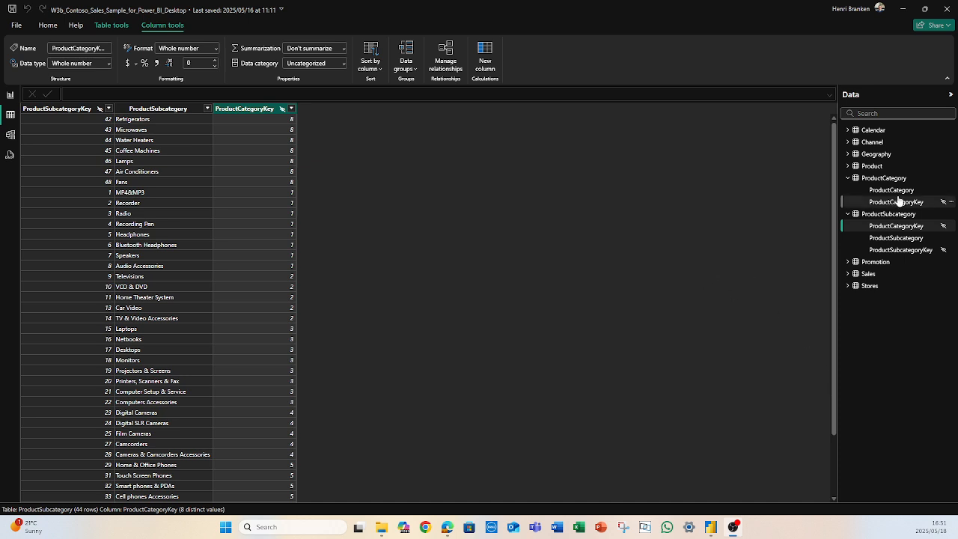
Filter the ProductSubcategory table's data to rows with ProductCategoryKey 1
left_click(885, 218)
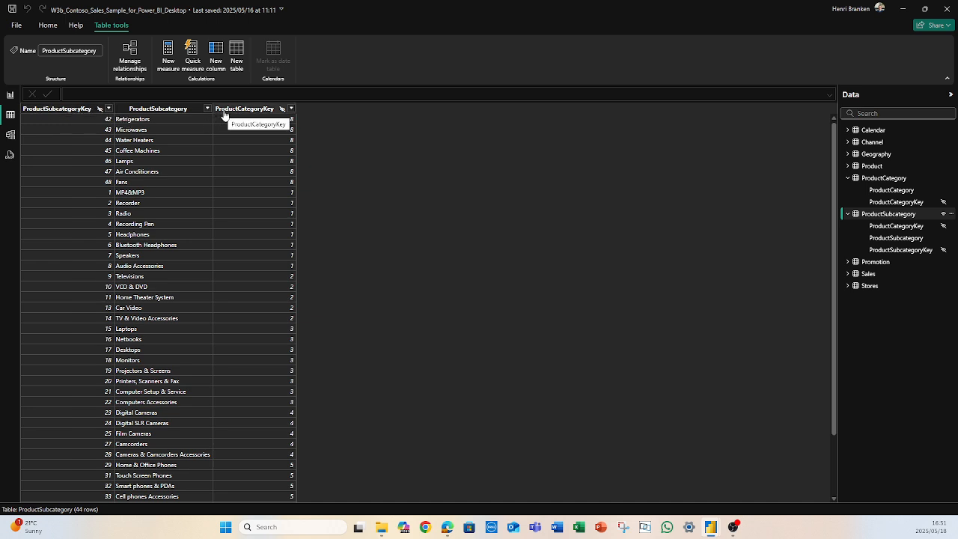
left_click(292, 110)
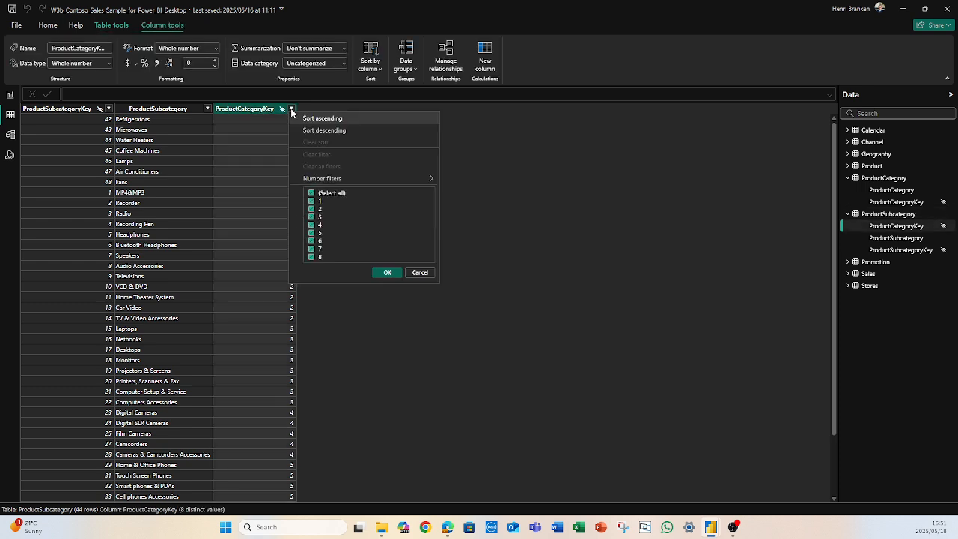
left_click(313, 193)
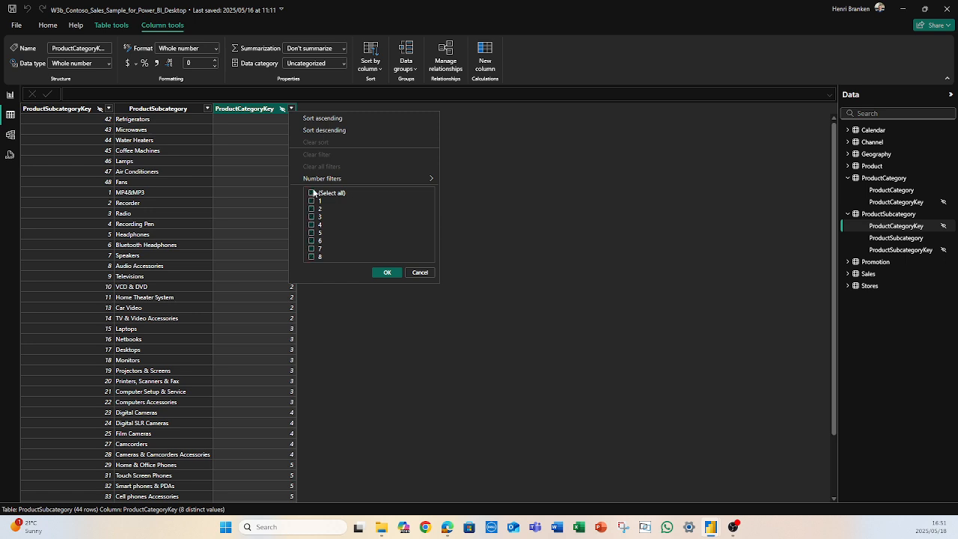
left_click(311, 200)
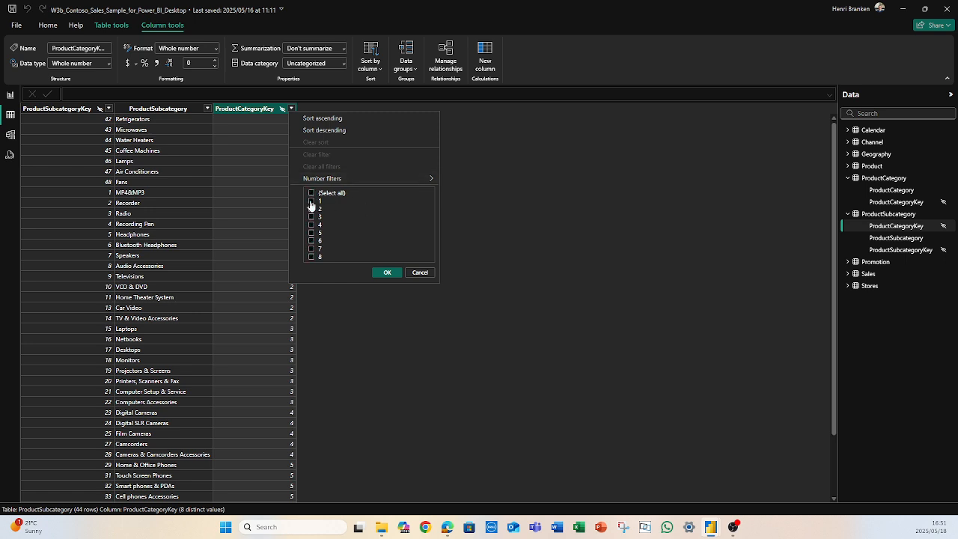
left_click(386, 274)
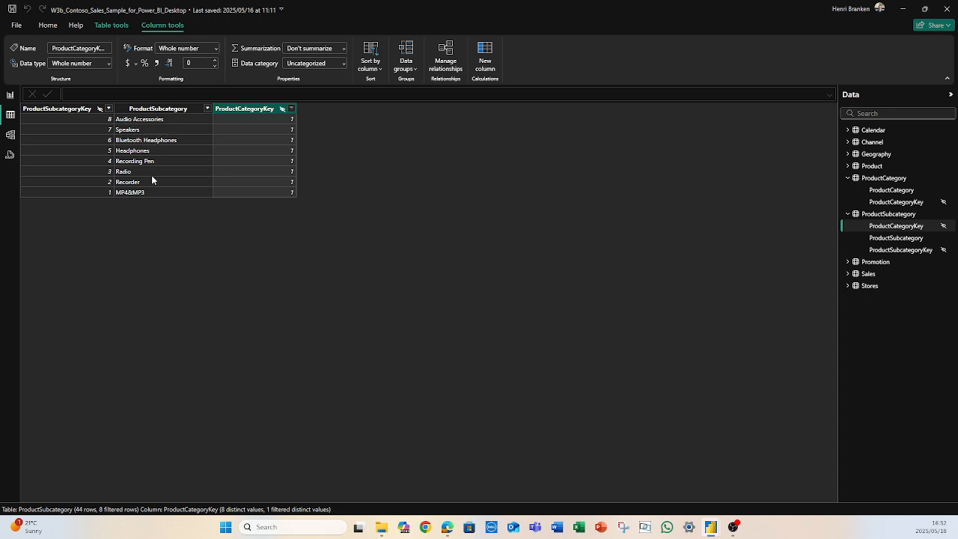
Inspect the filtered subcategory names and keys, and compare them with the ProductCategory relationship in the model diagram
left_click(137, 129)
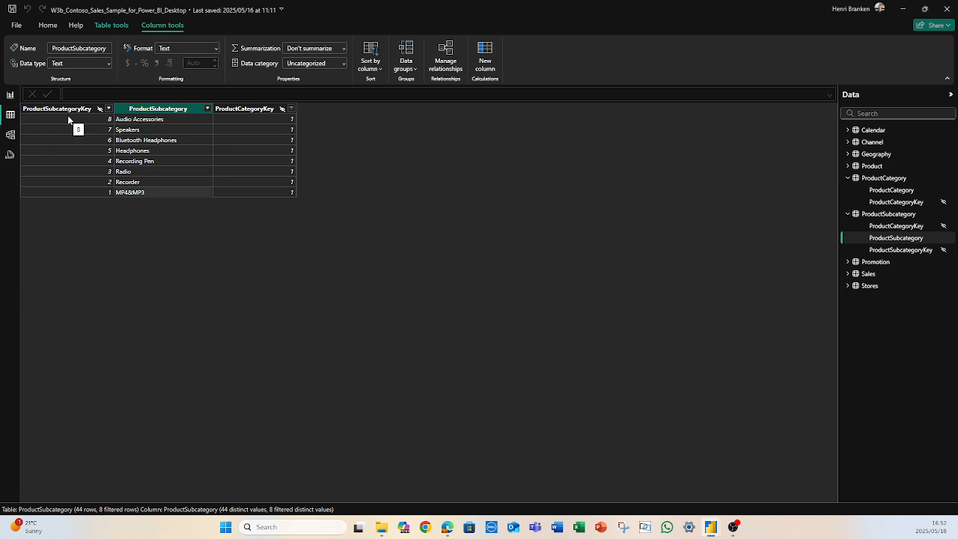
left_click(99, 194)
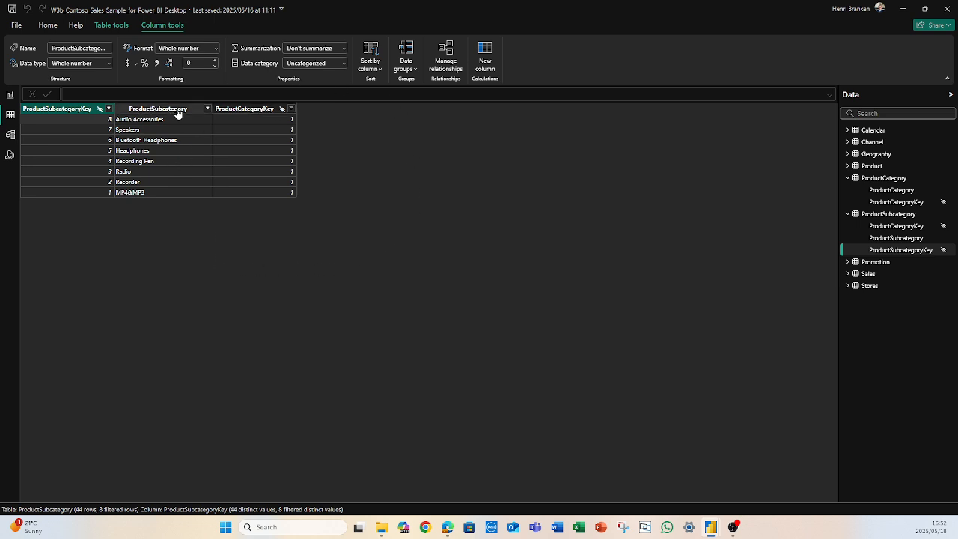
left_click(10, 135)
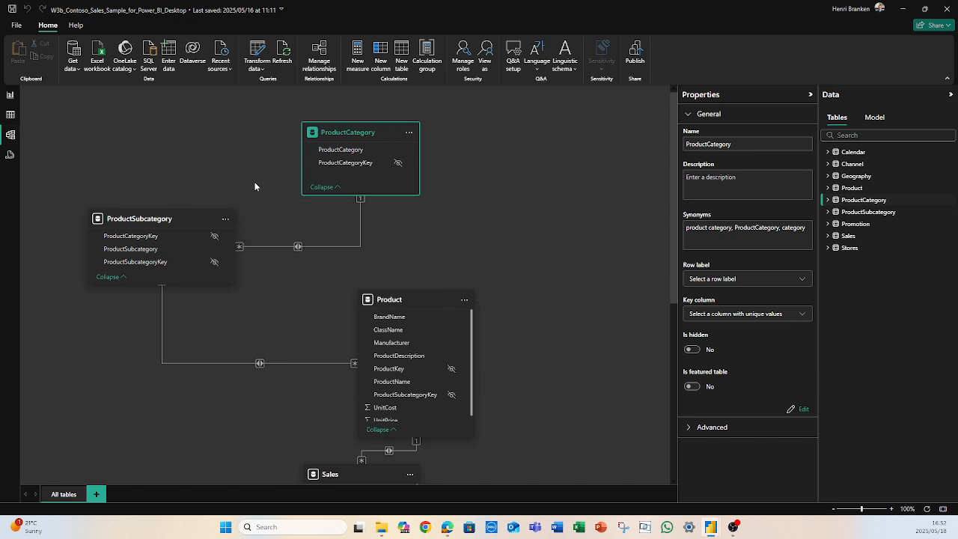
left_click_drag(318, 137, 323, 137)
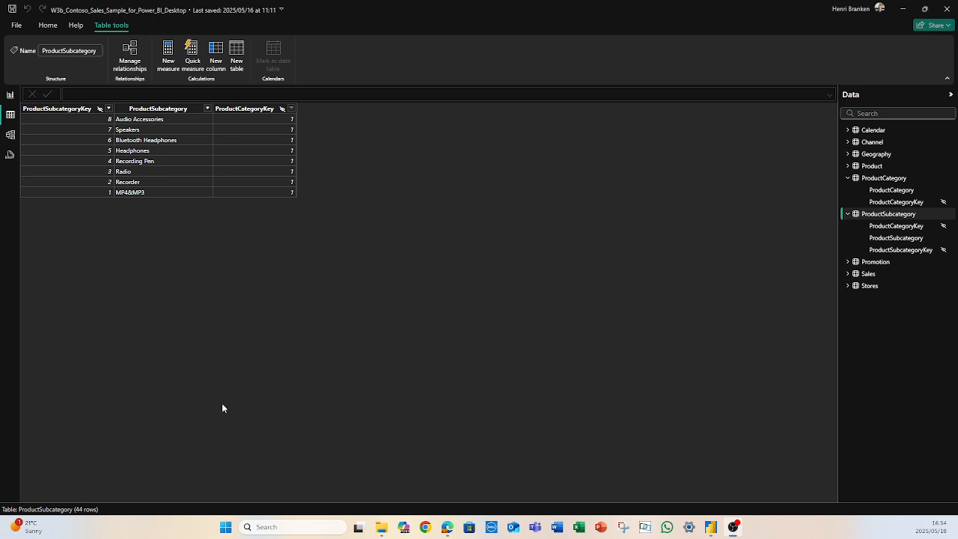
left_click(136, 132)
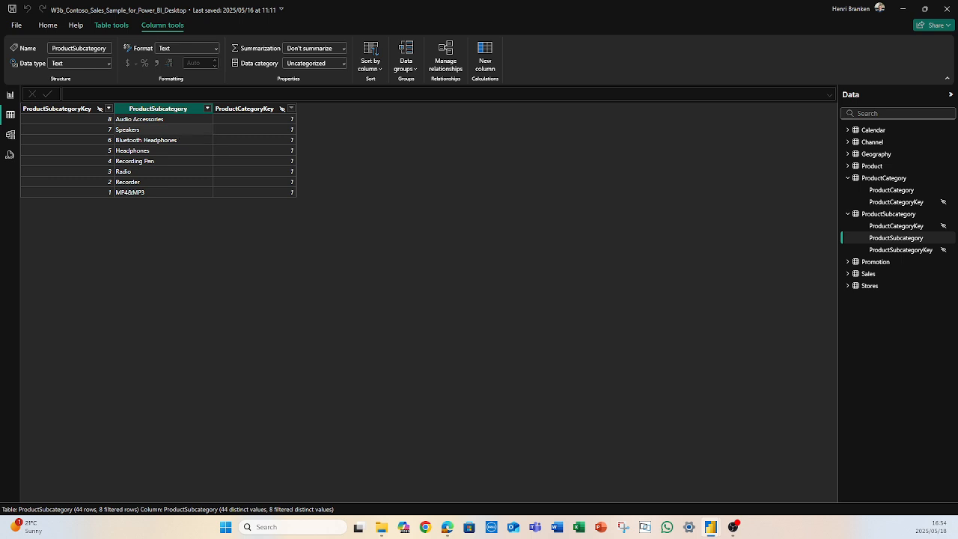
In the report view, add a new calculated column to ProductSubcategory and name it Product Full Category in the formula
left_click(10, 96)
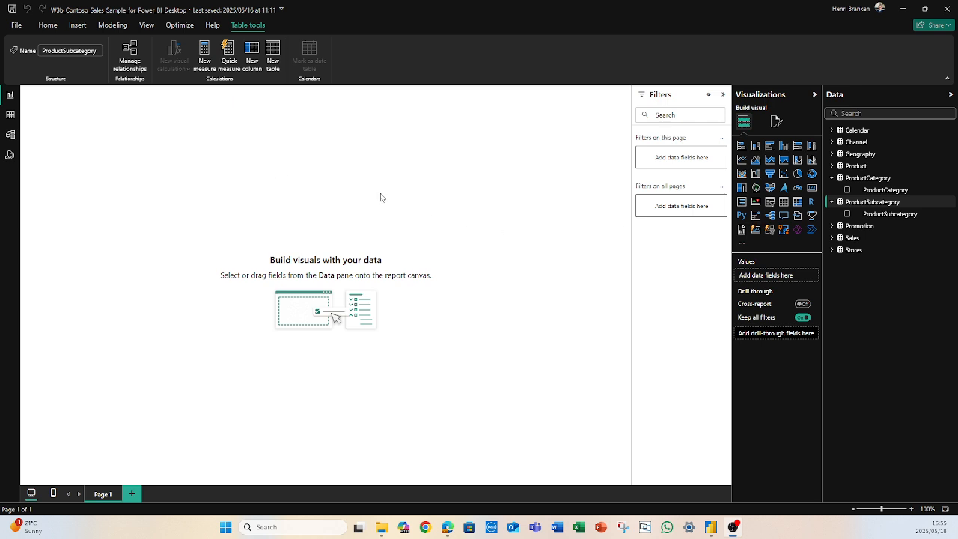
right_click(906, 209)
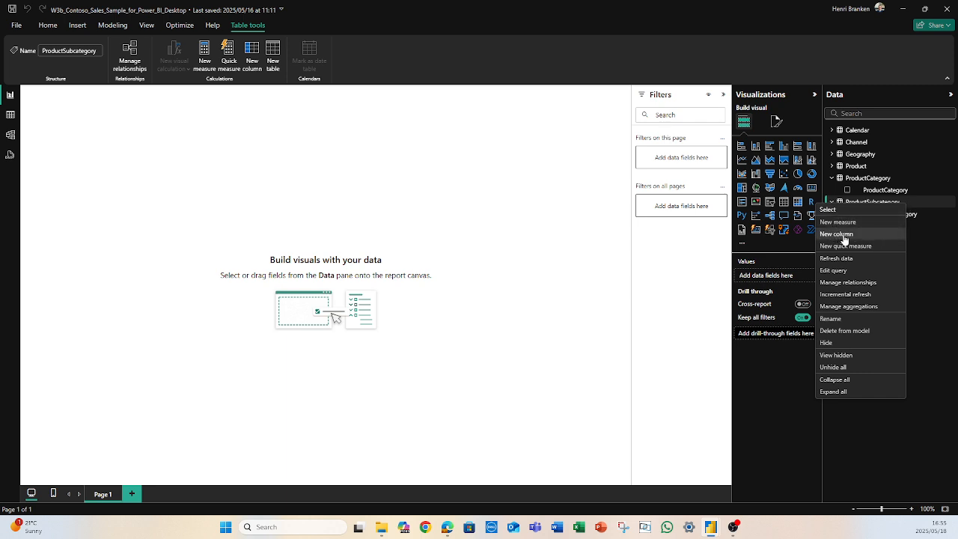
left_click(935, 318)
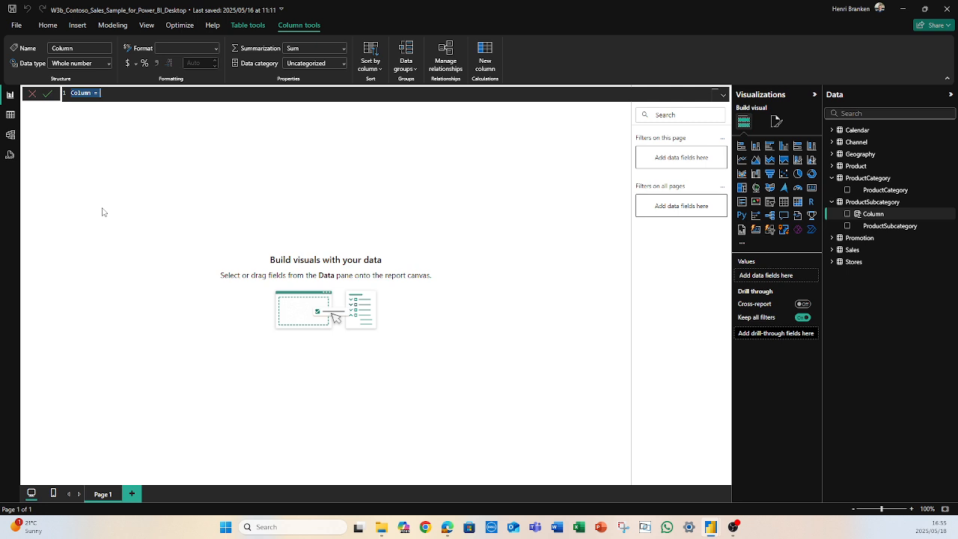
key("BackSpace")
type("Product Full Category =")
key("alt+Tab")
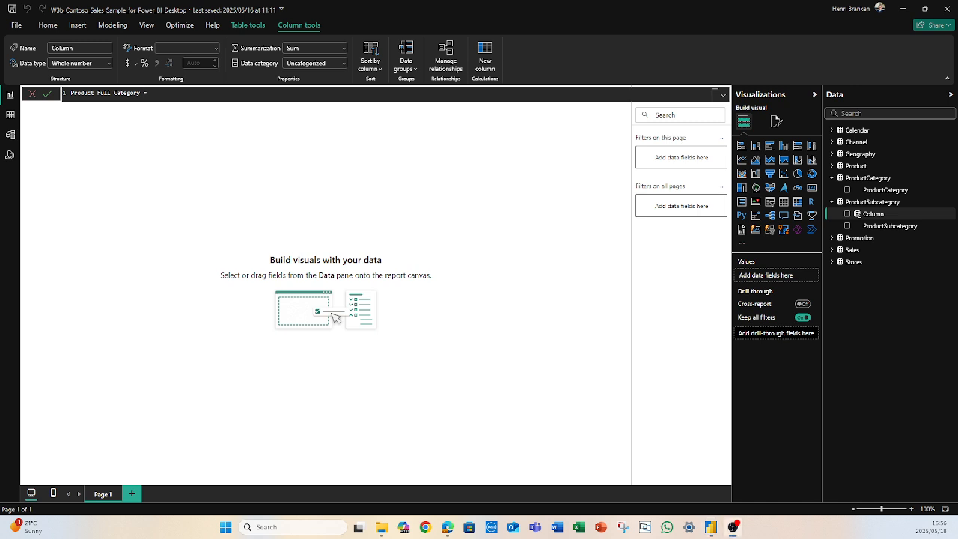
left_click(169, 93)
type("Pr")
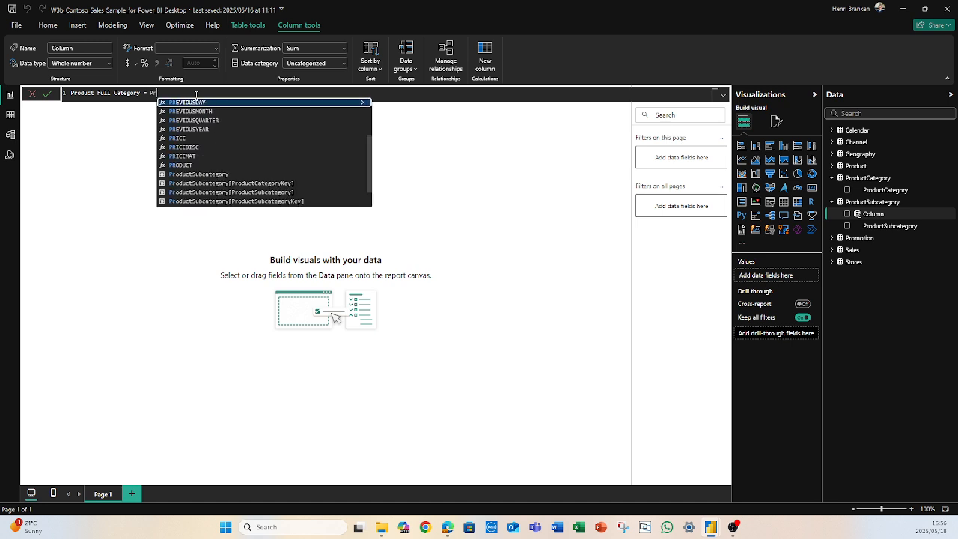
type("oduct")
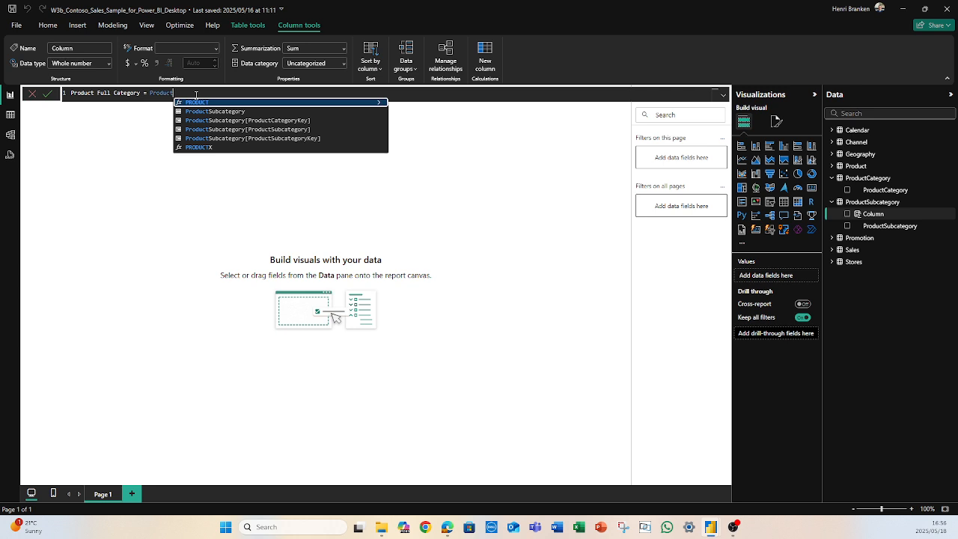
type("Cat")
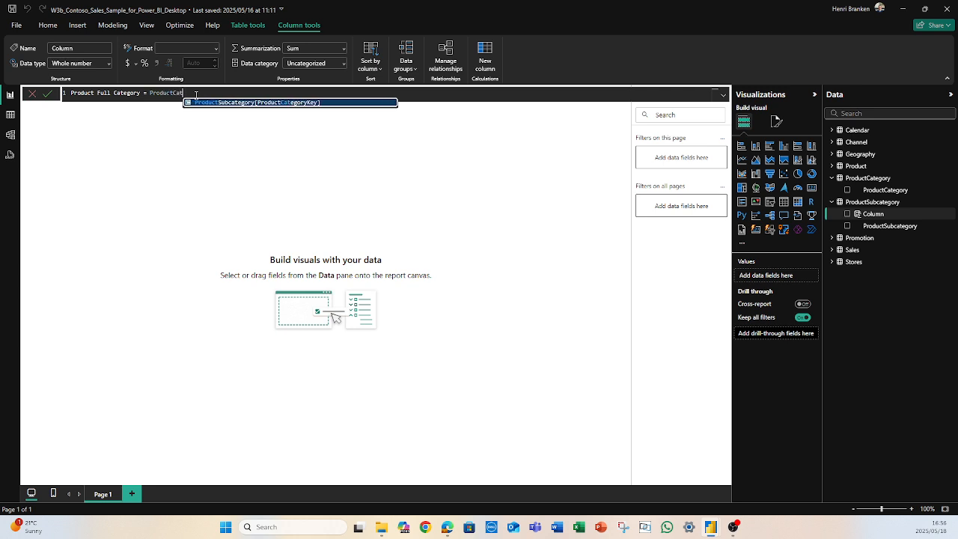
type("egory")
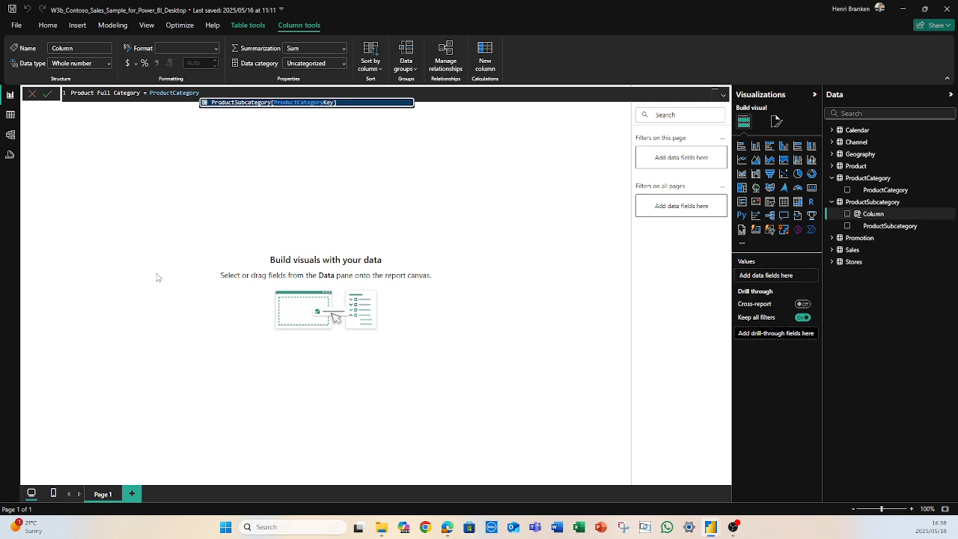
key("ctrl+BackSpace")
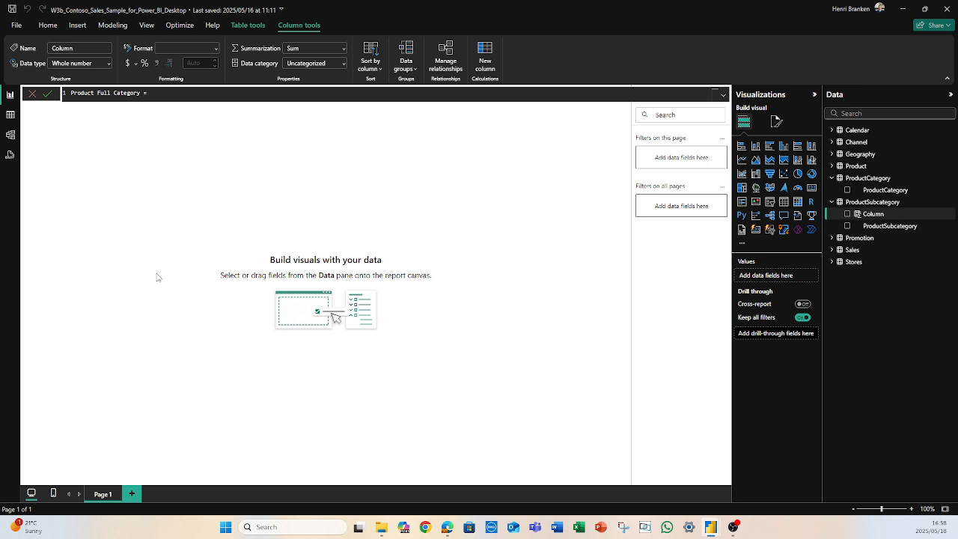
Begin the Product Full Category formula with RELATED(ProductCategory[ProductCategory])
type("RELAT")
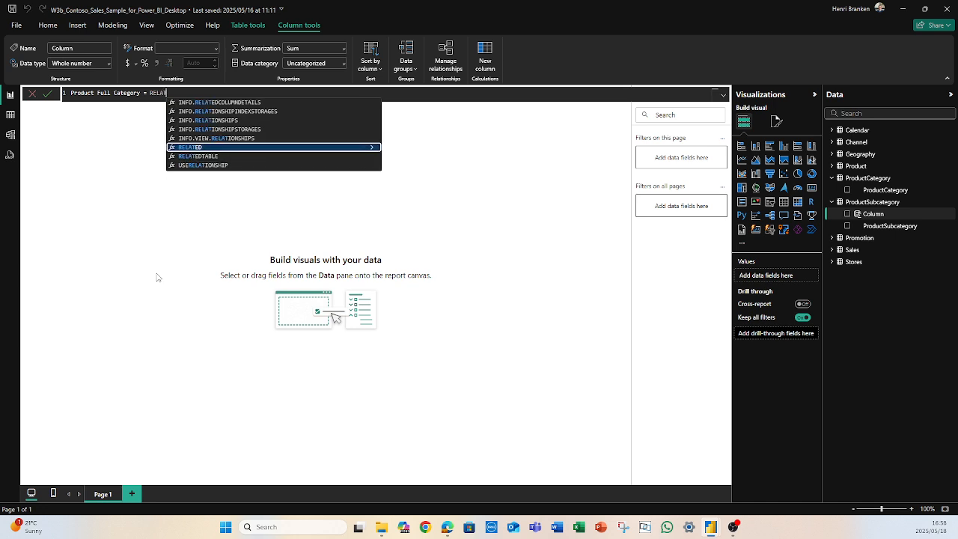
type("ED")
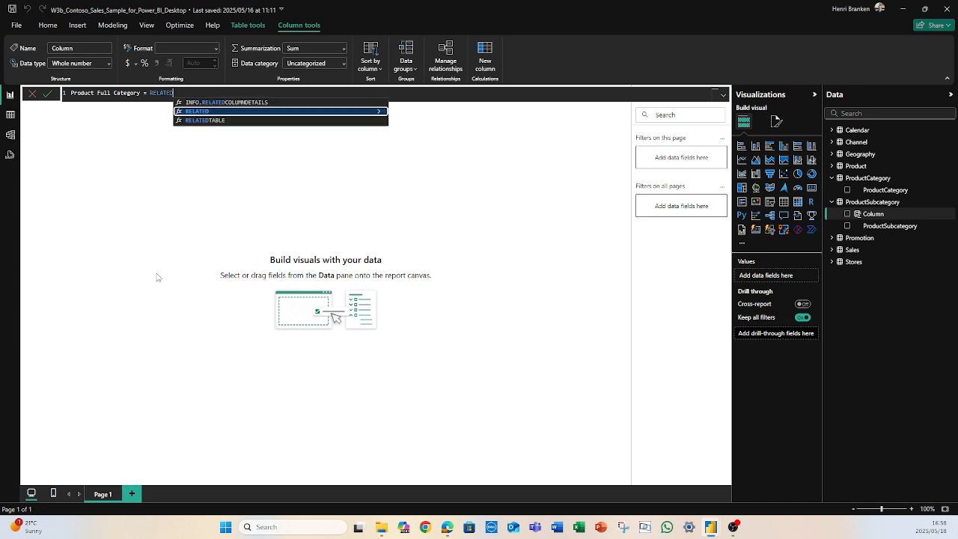
type("(")
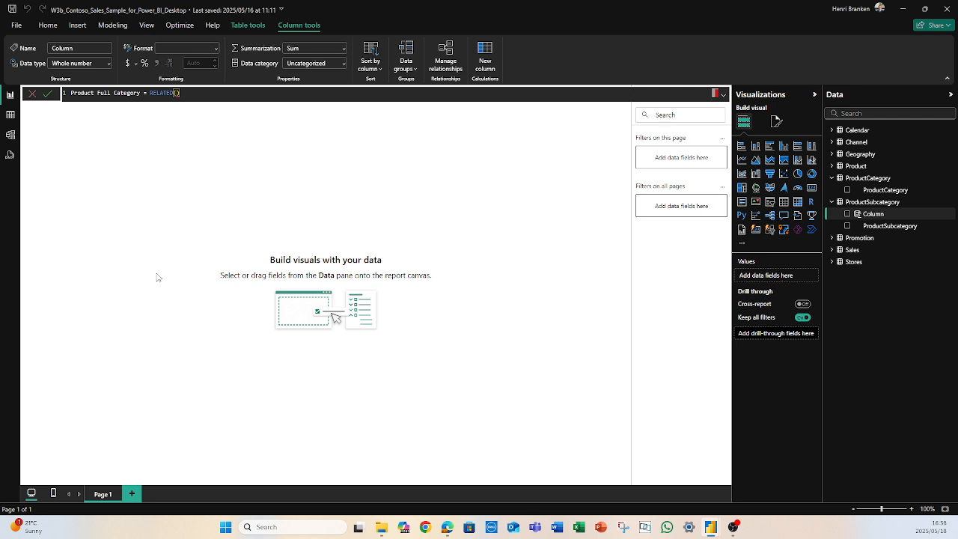
type("Product")
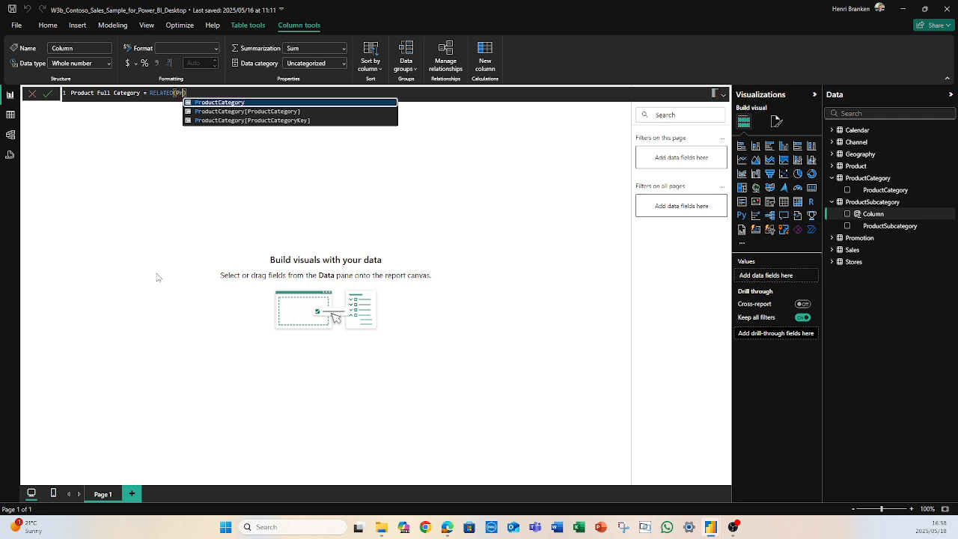
type("Categor")
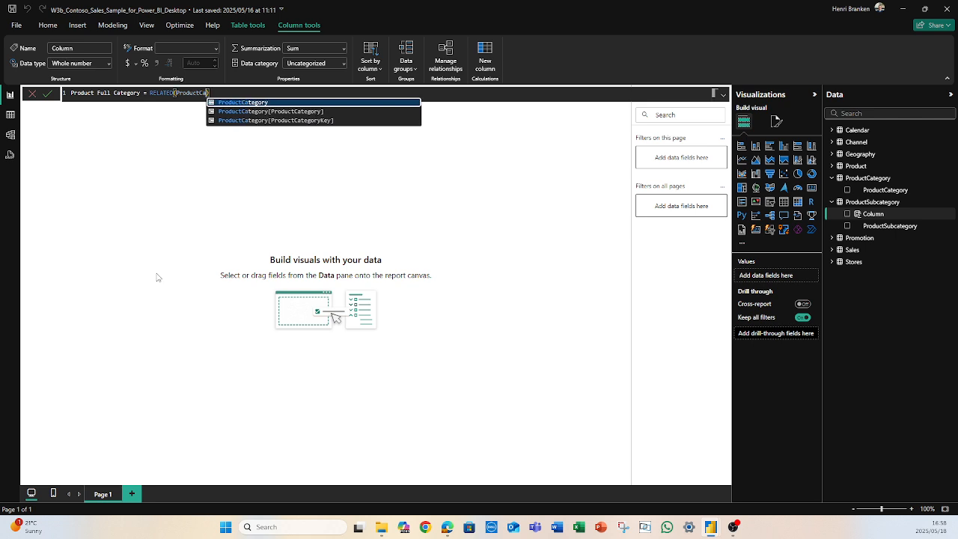
type("y")
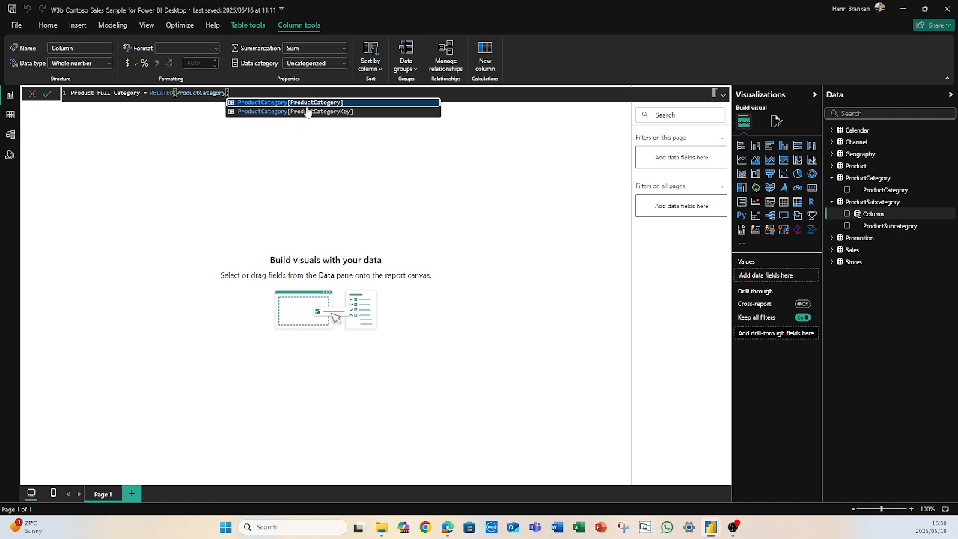
left_click(307, 105)
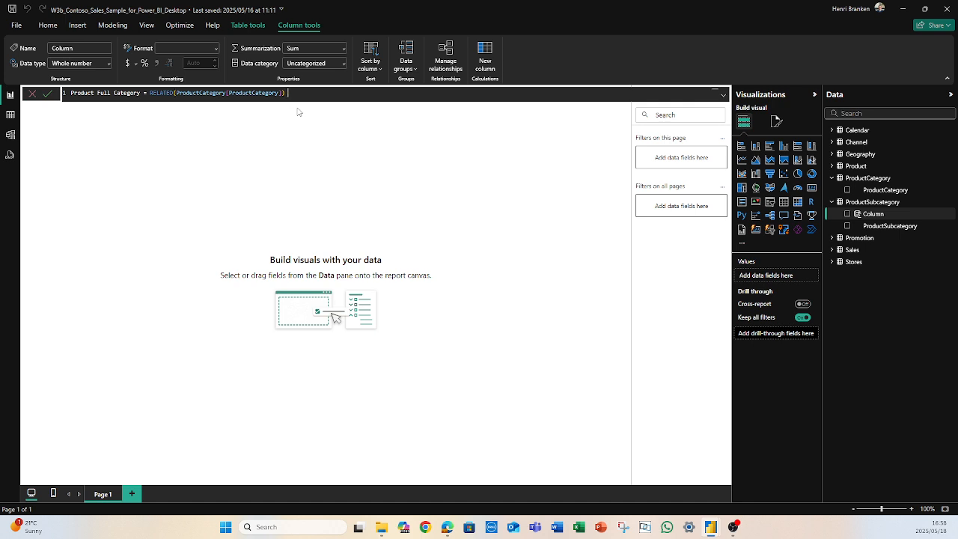
Append & " - " & ProductSubcategory[ProductSubcategory] to the Product Full Category formula and commit the calculated column
type("&")
type(" - ")
type("\"")
type("& ")
type("Produ")
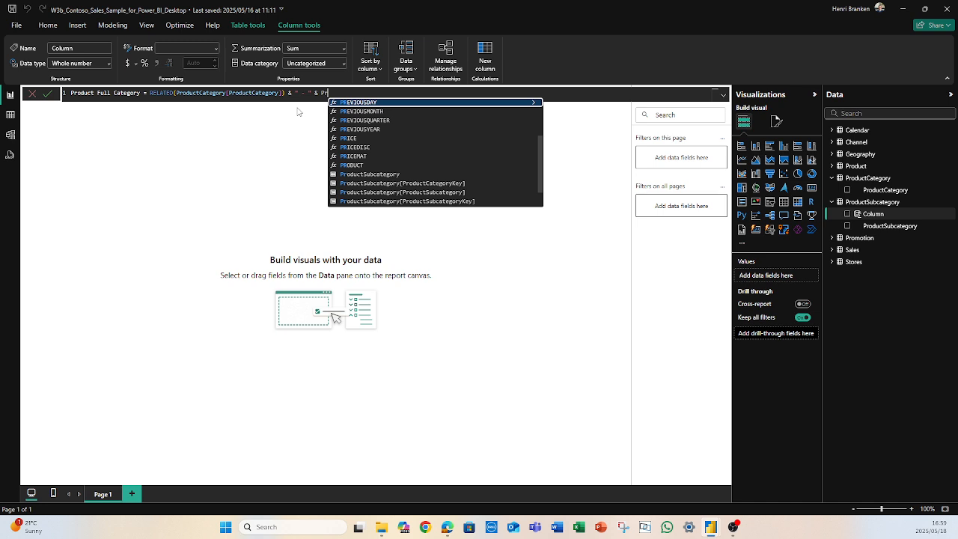
type("ct")
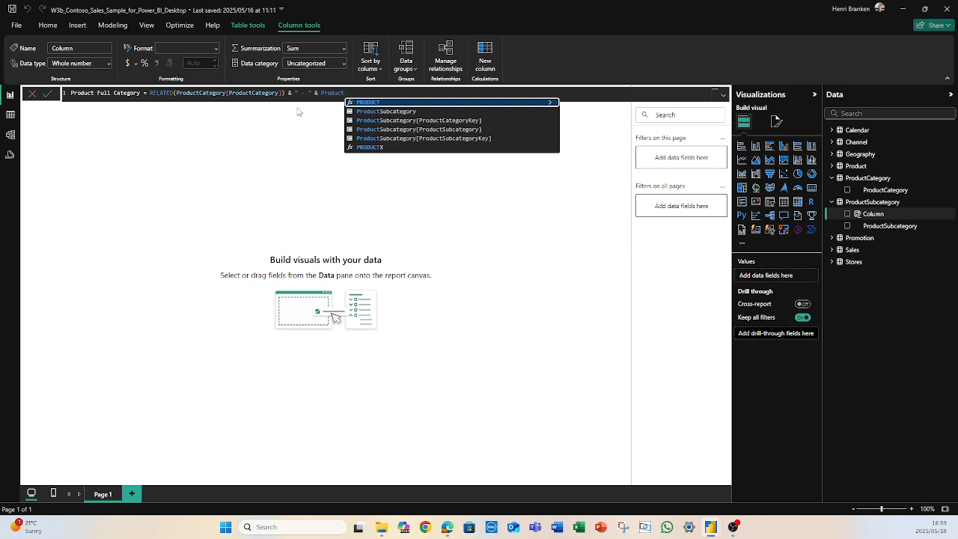
left_click(374, 112)
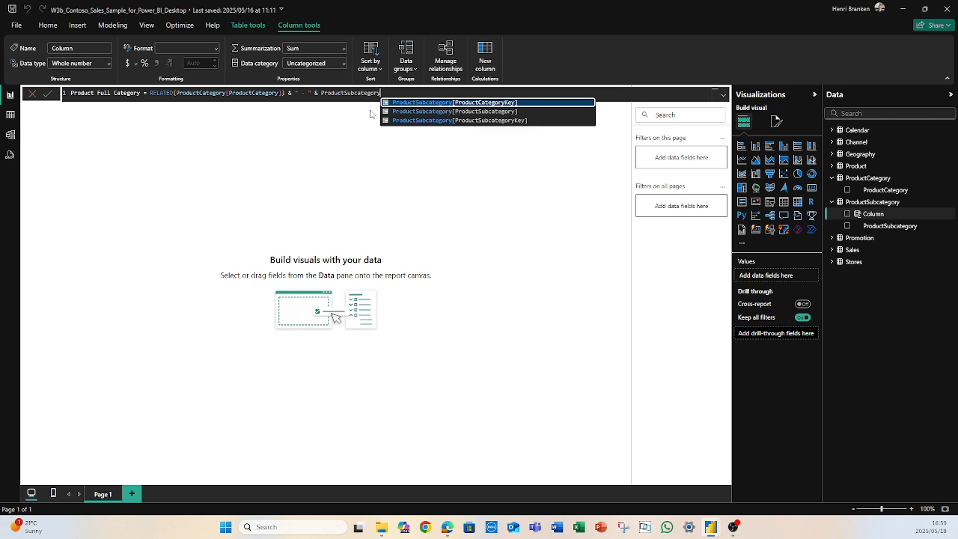
left_click(492, 113)
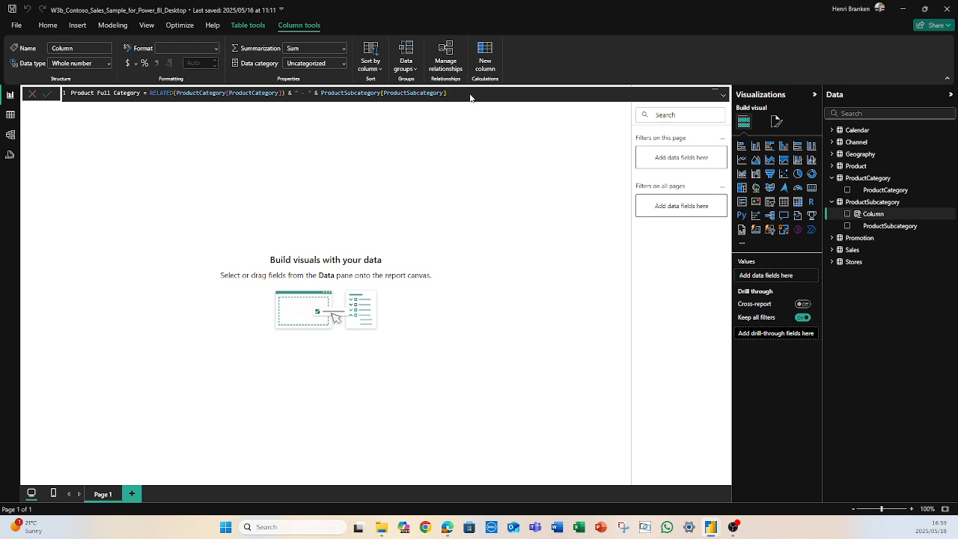
key("Return")
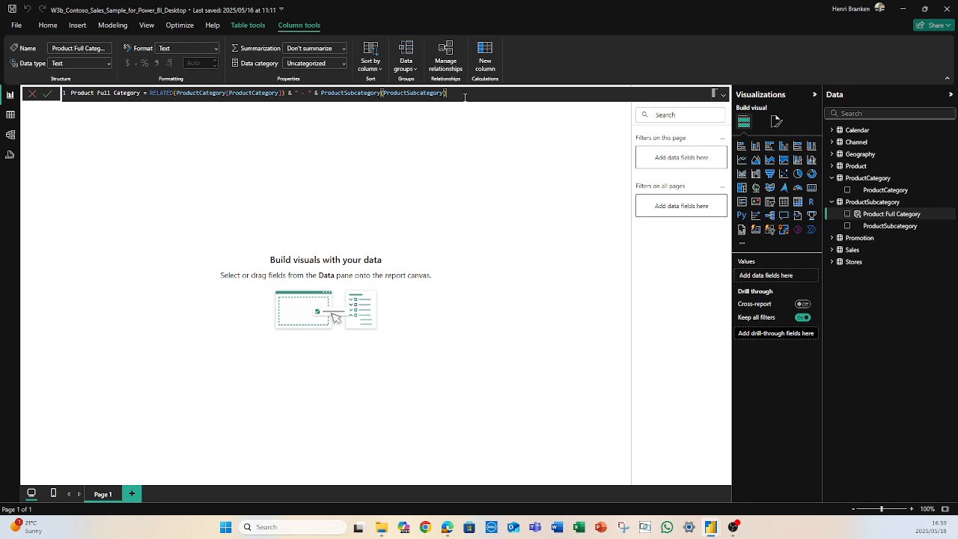
left_click(47, 96)
left_click(45, 95)
In the table view, reset the ProductCategoryKey filter to include all values and review every ProductSubcategory row
left_click(9, 114)
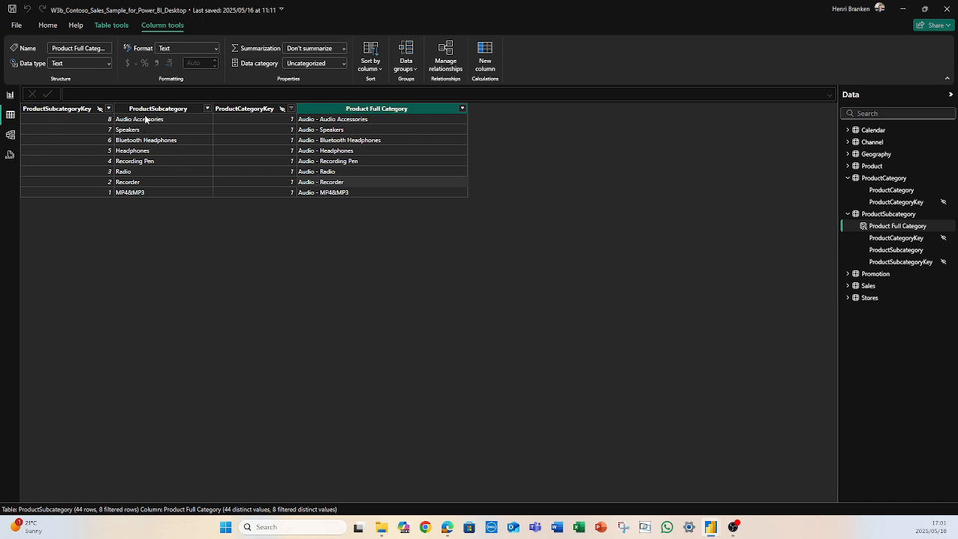
left_click(291, 110)
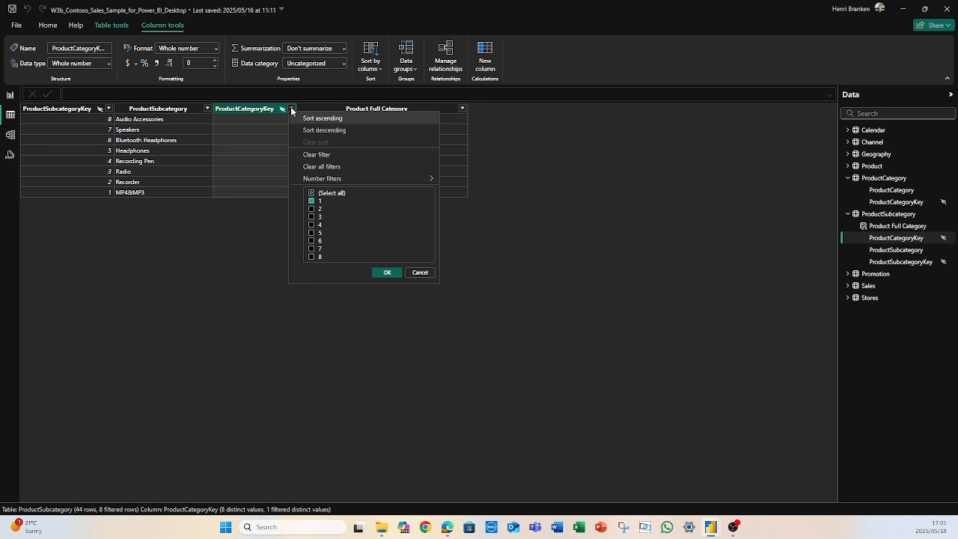
left_click(313, 194)
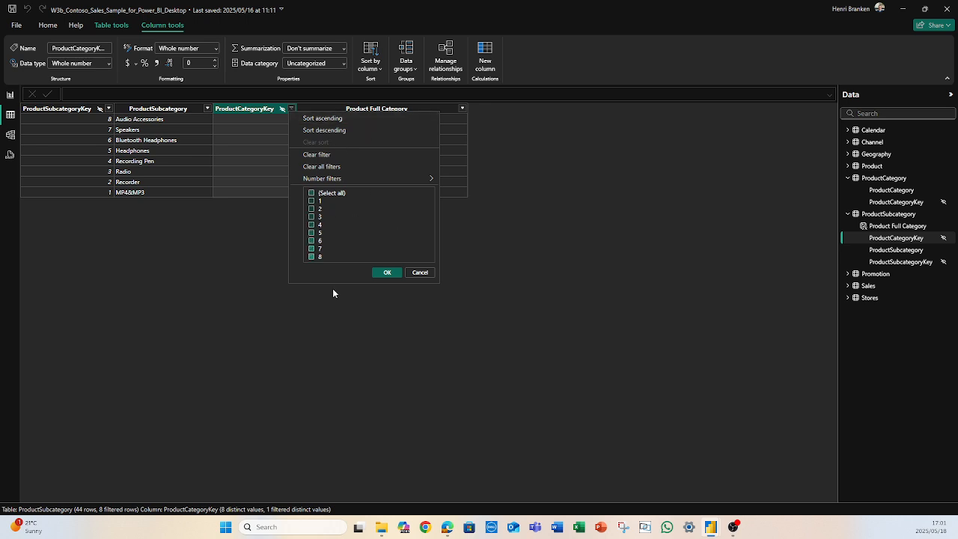
left_click(387, 272)
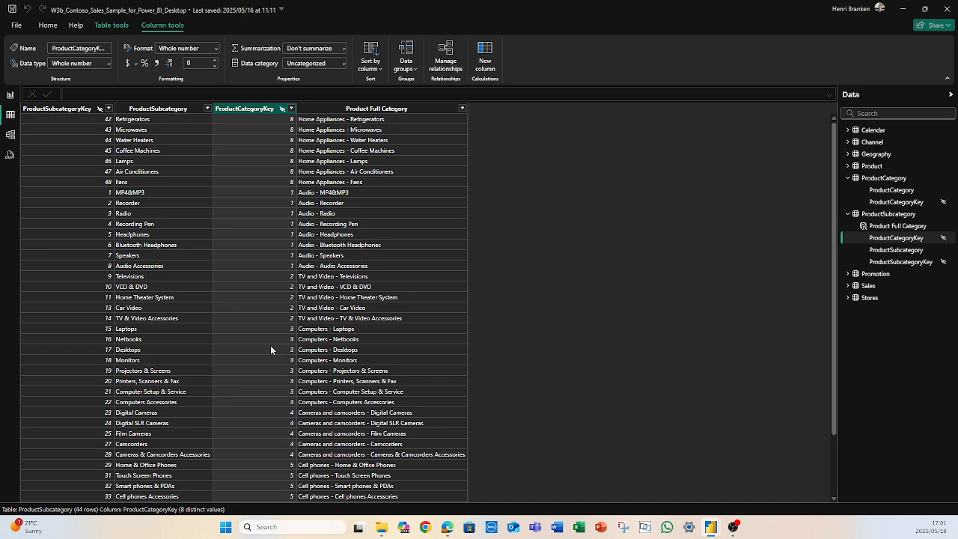
scroll(265, 169, "down", 3)
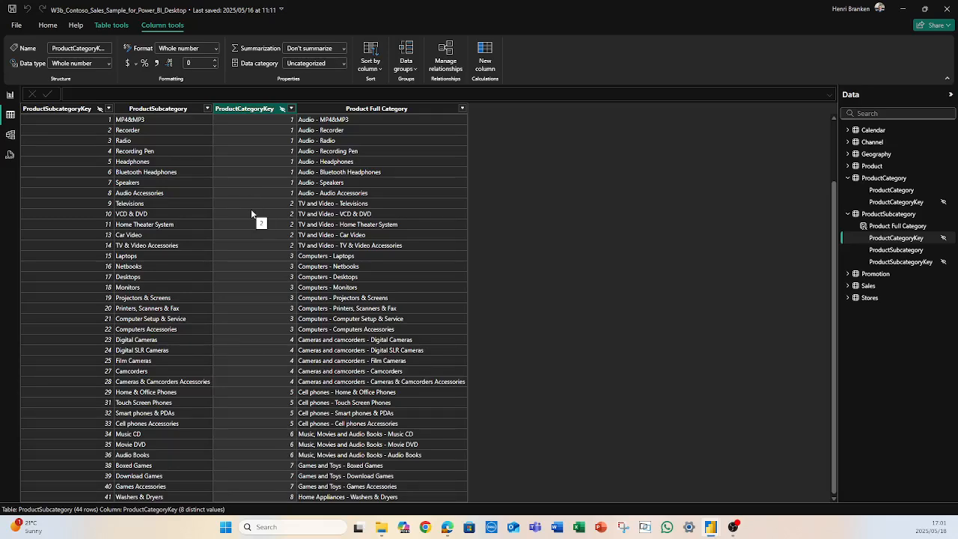
scroll(249, 214, "up", 3)
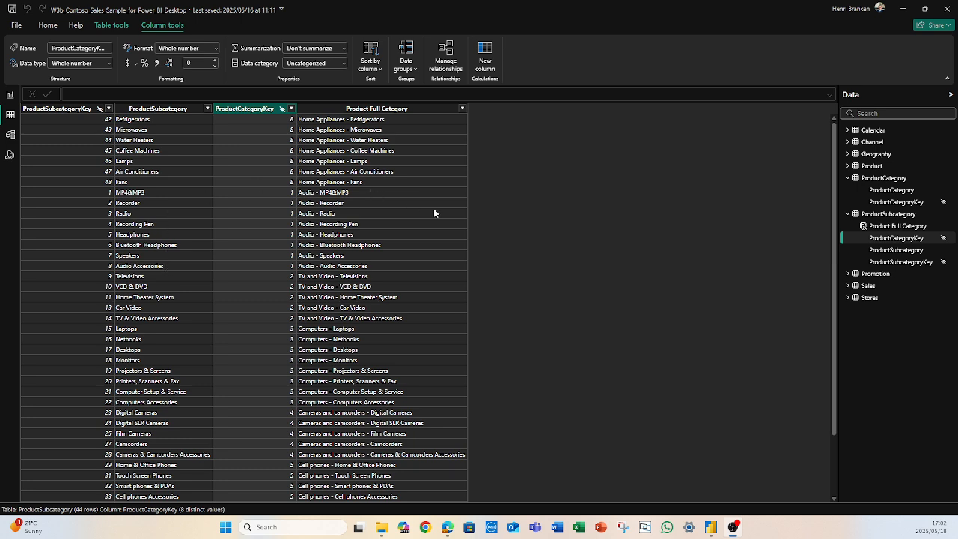
Examine the Product Full Category column's formula, including its RELATED function and the concatenated subcategory reference
left_click(900, 228)
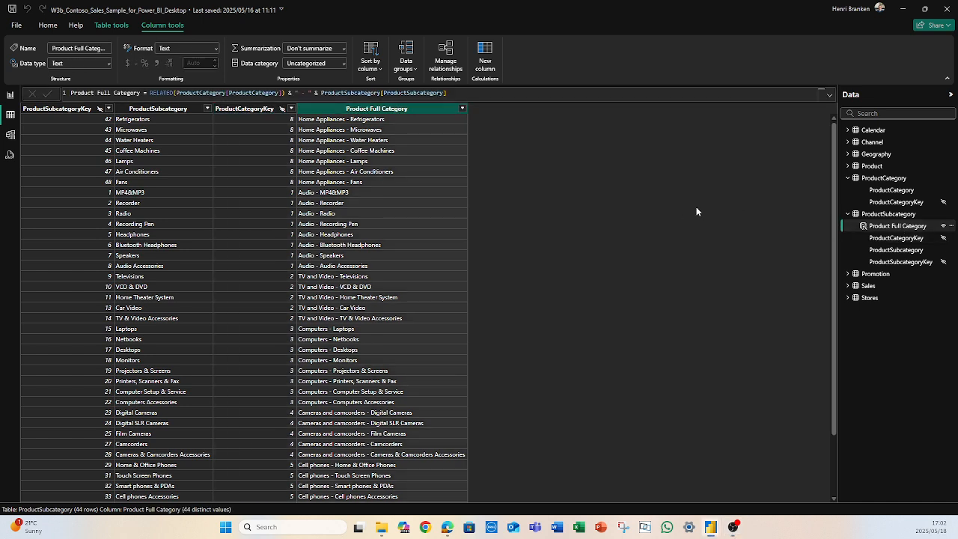
left_click(538, 93)
left_click_drag(527, 91, 60, 86)
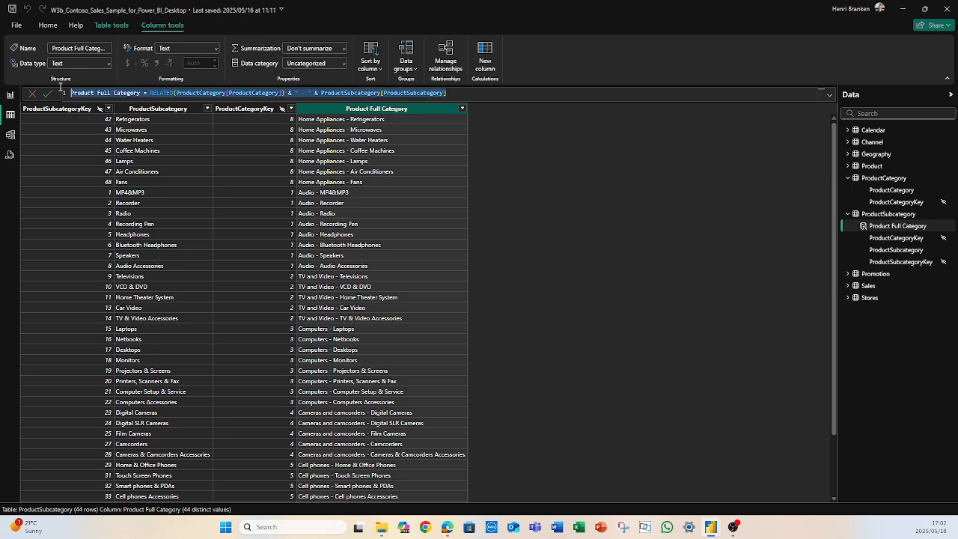
left_click(171, 92)
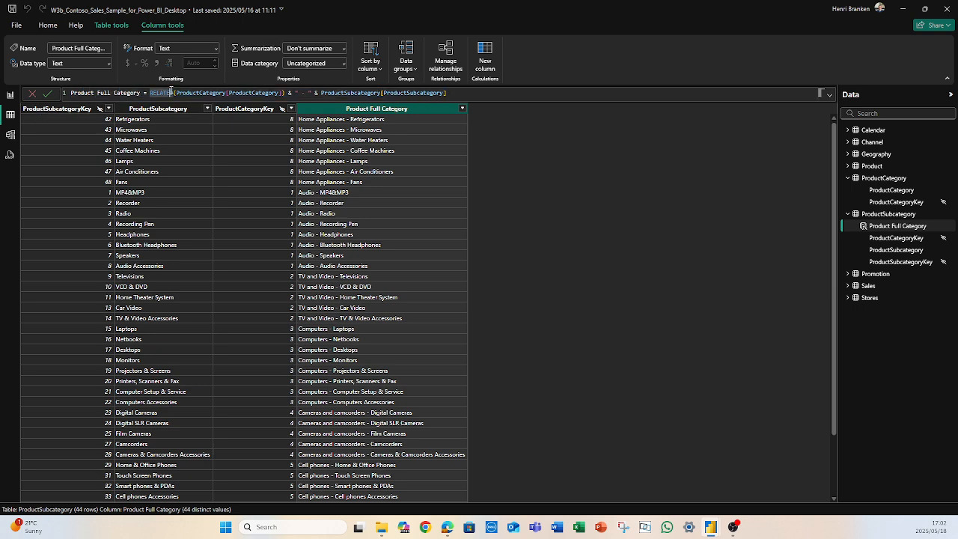
left_click(287, 92)
left_click(453, 93)
left_click_drag(256, 85, 53, 94)
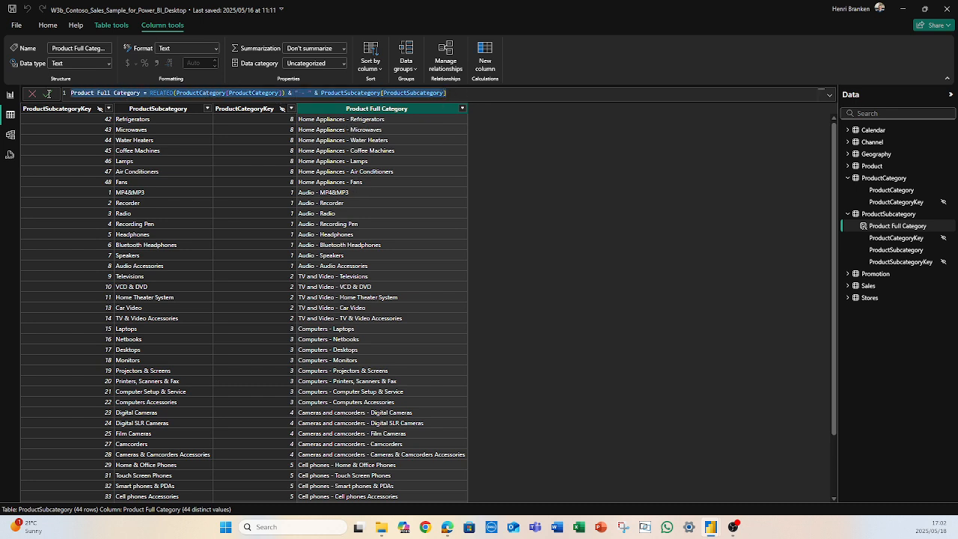
left_click(563, 184)
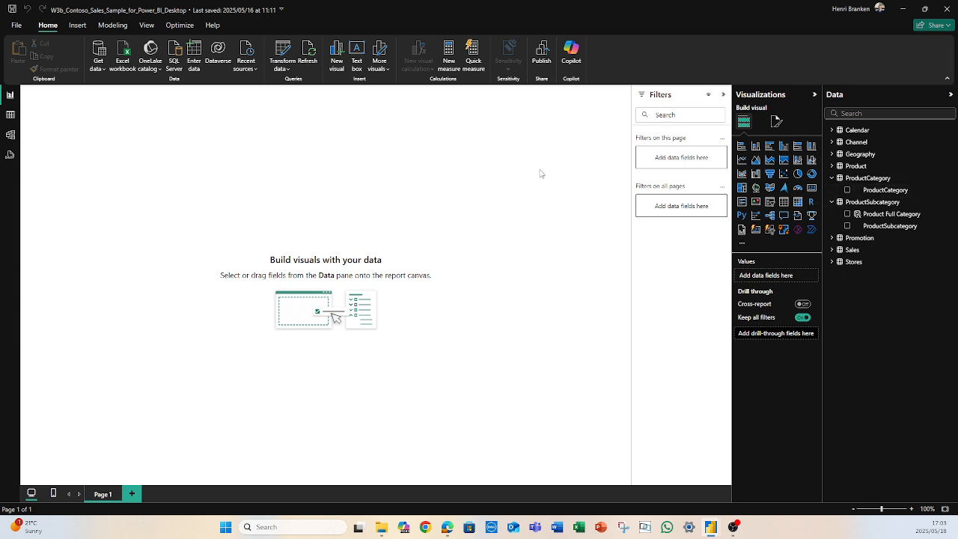
In the report view, add a table visual to Page 1, enlarge it and move it to the middle of the canvas
left_click(784, 202)
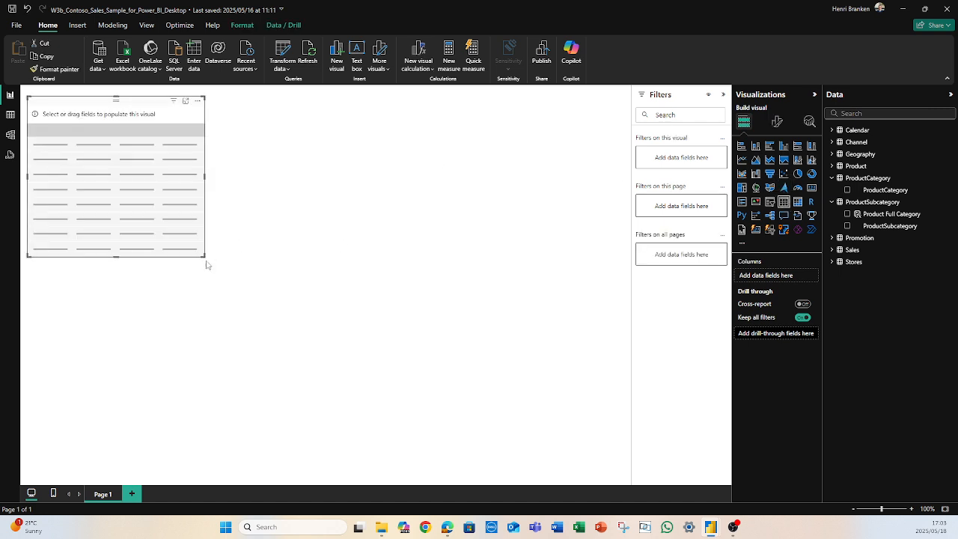
left_click_drag(205, 260, 386, 392)
left_click_drag(202, 112, 382, 138)
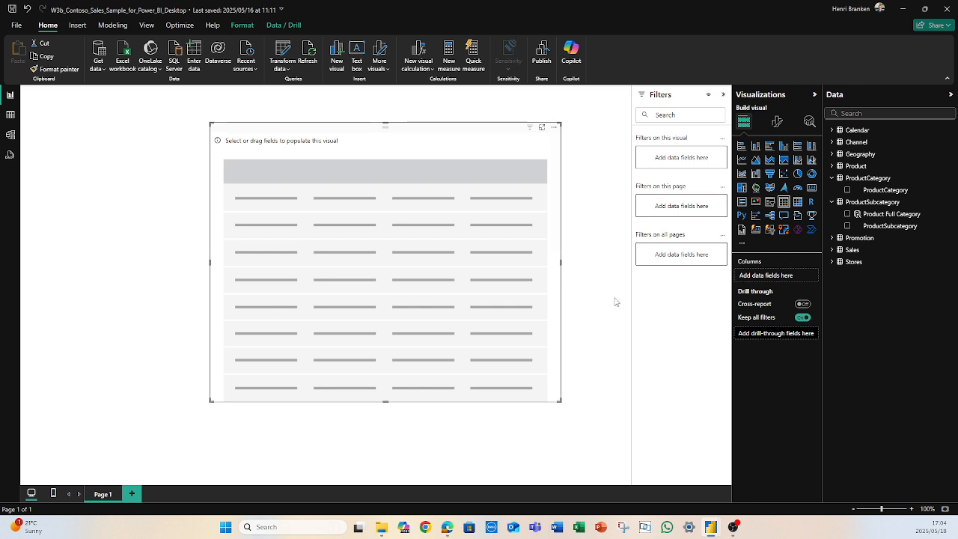
Add Product Full Category to the table visual's columns and stretch the visual to nearly the full page height
left_click(883, 215)
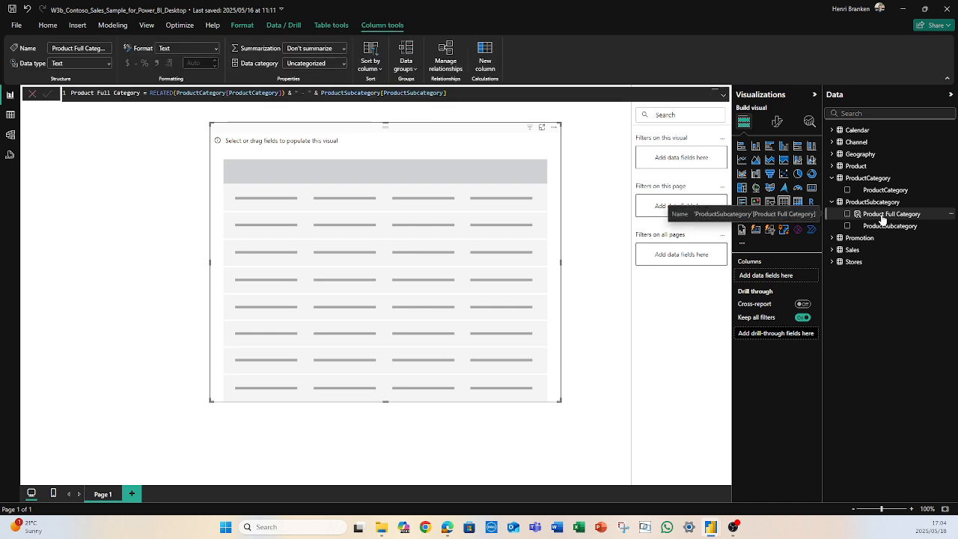
left_click_drag(883, 217, 767, 280)
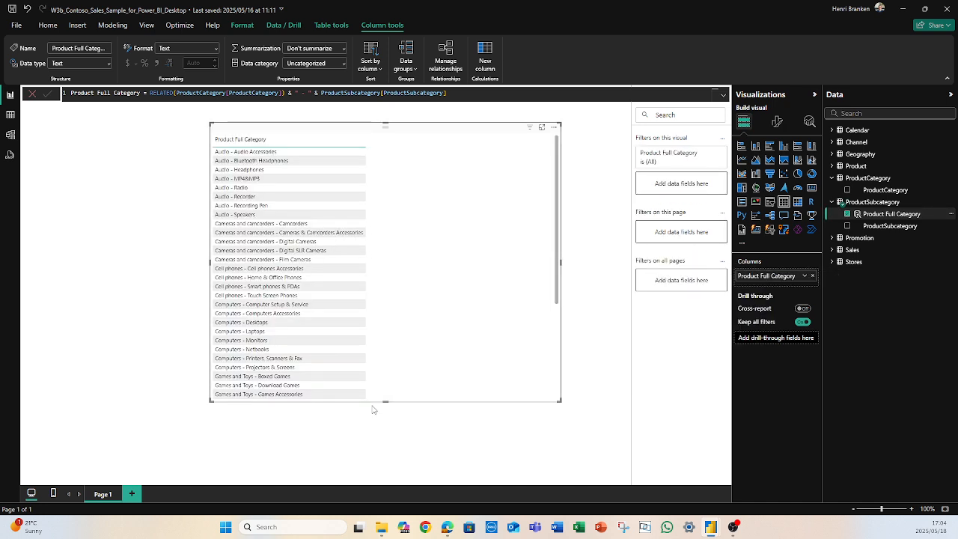
left_click_drag(384, 402, 389, 480)
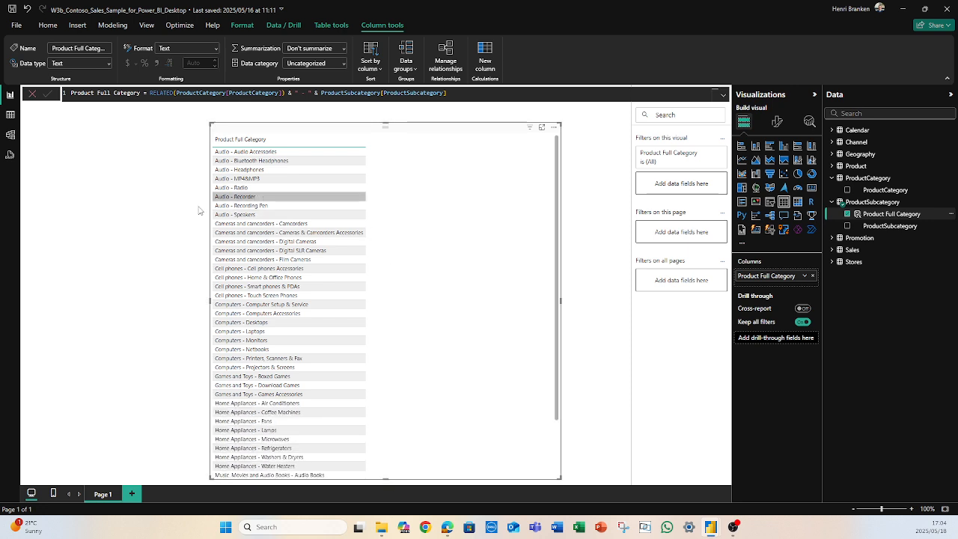
left_click_drag(385, 123, 386, 107)
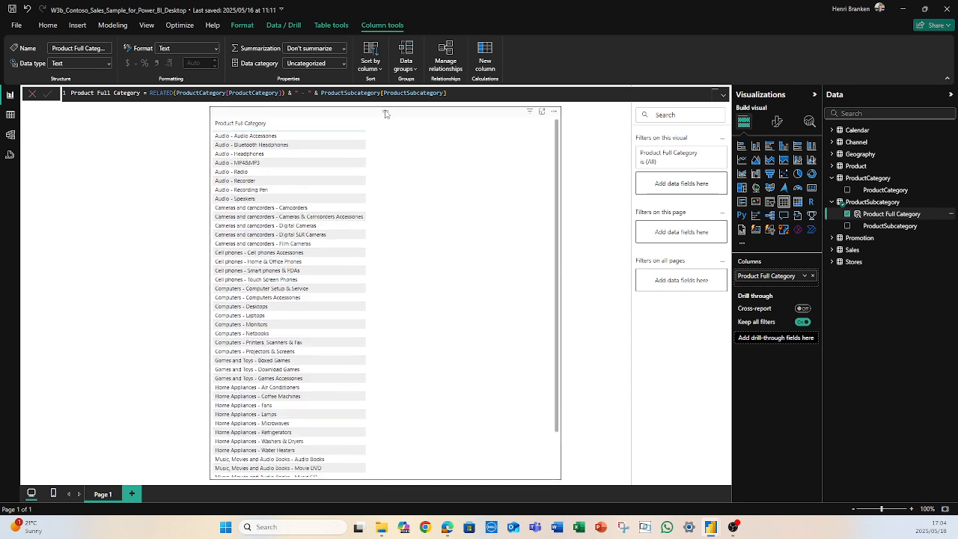
Review the listed full categories and add SalesAmount from the Sales table as the table visual's second column
scroll(257, 193, "down", 2)
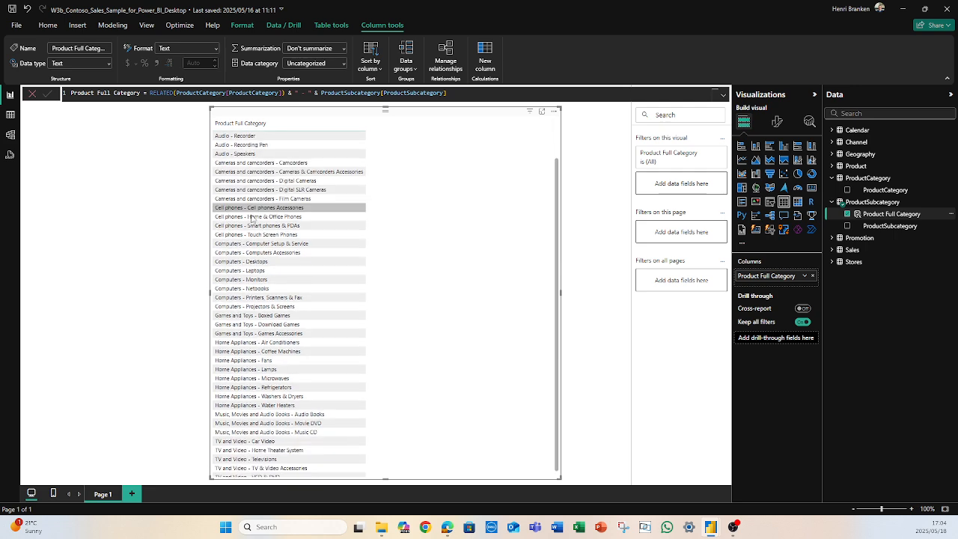
scroll(249, 240, "up", 2)
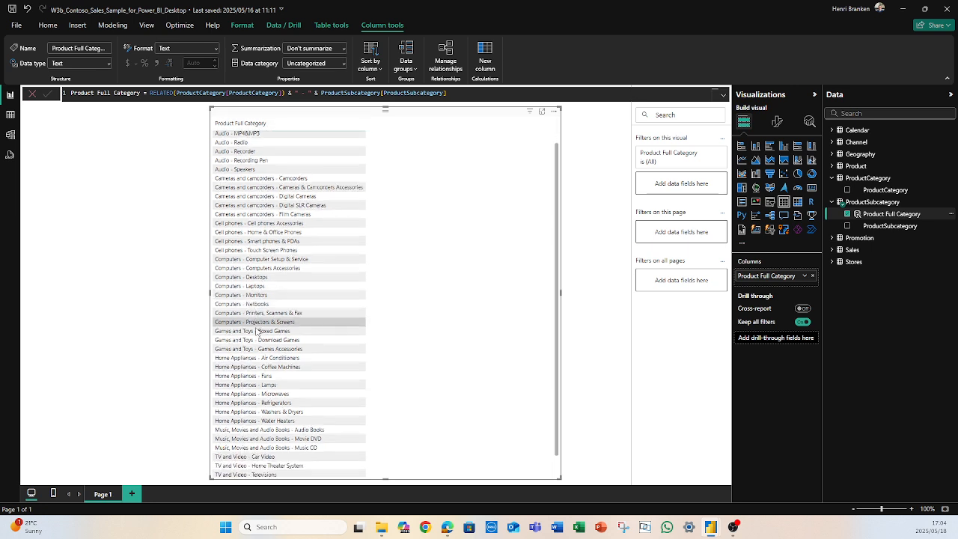
scroll(296, 419, "down", 2)
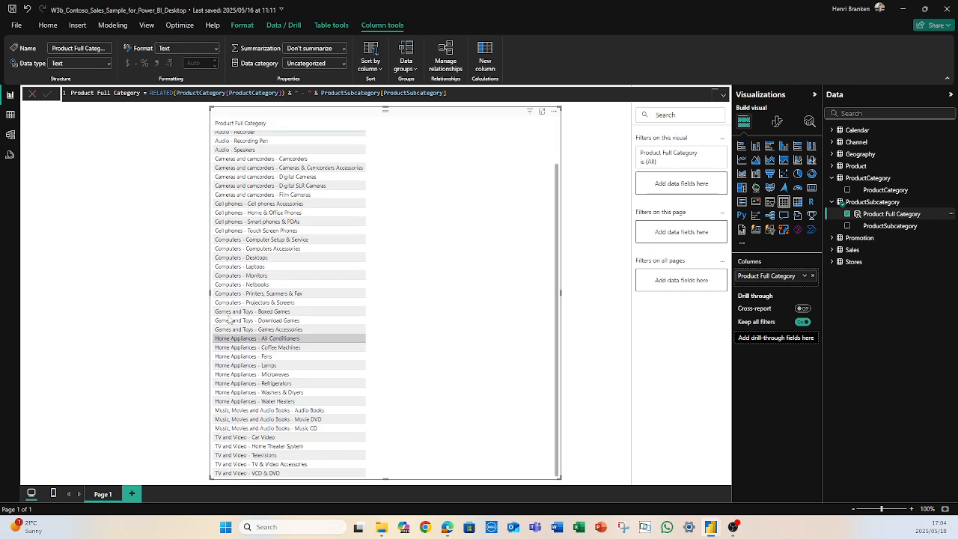
scroll(269, 241, "up", 2)
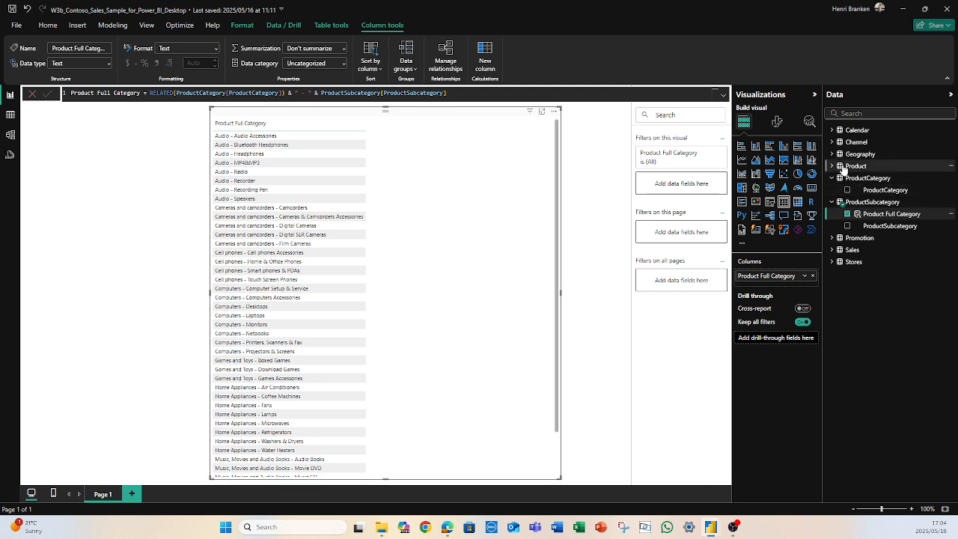
left_click(832, 249)
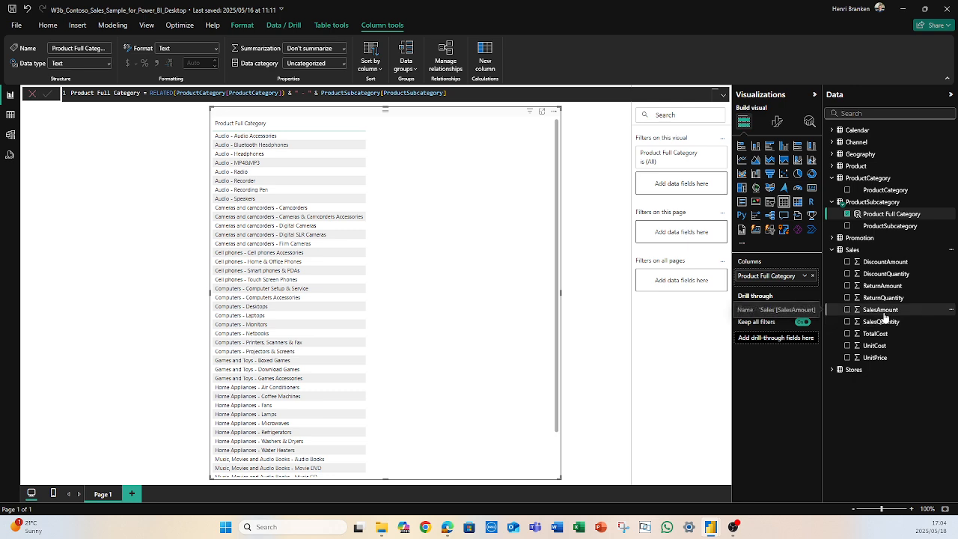
left_click_drag(882, 313, 767, 287)
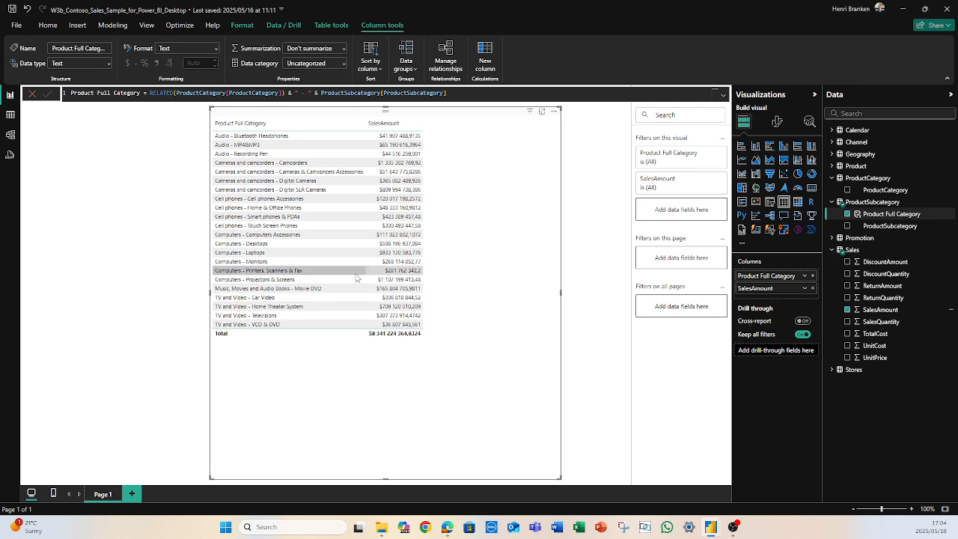
Check the aggregation options of the SalesAmount field in the table visual and leave its summarization as Sum
left_click(805, 289)
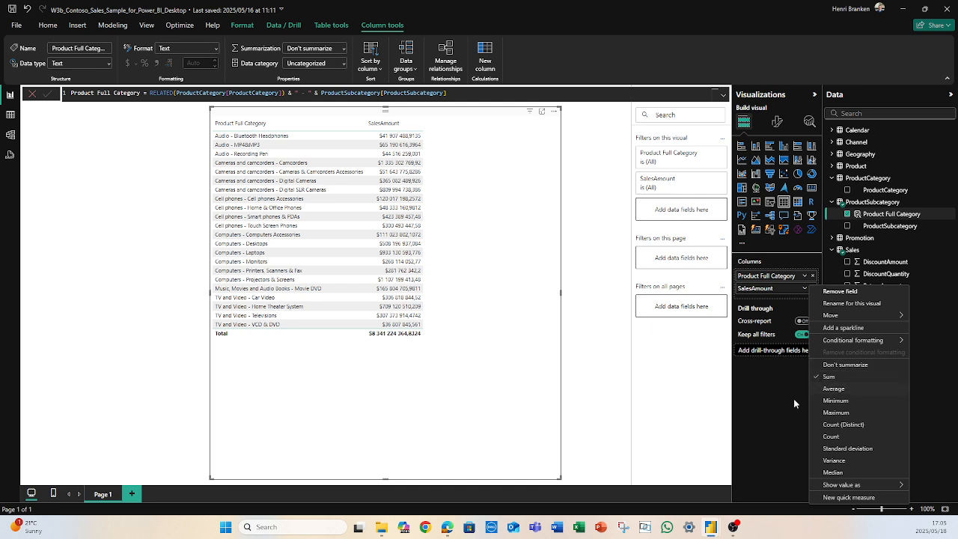
left_click(606, 360)
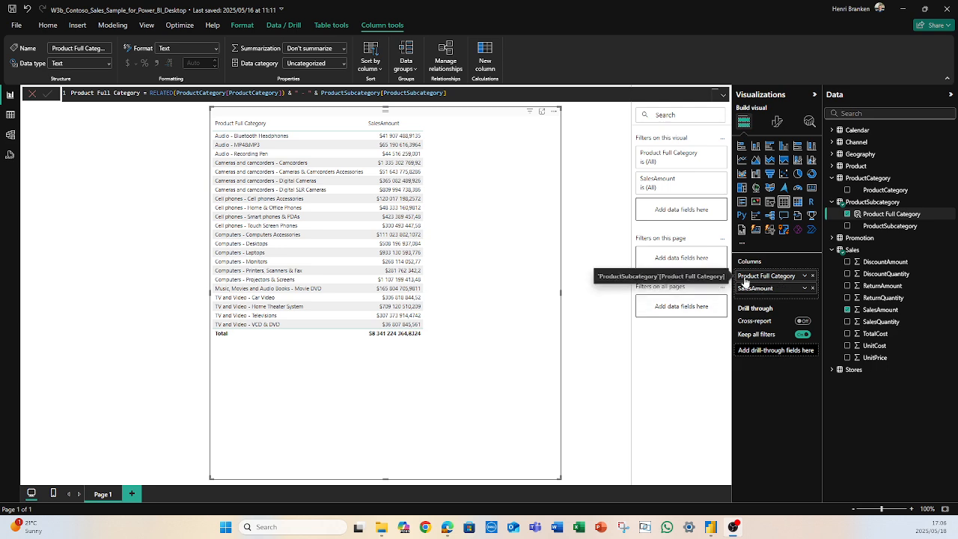
Swap Product Full Category for ProductCategory in the table visual to compare SalesAmount by category, and put Product Full Category back as the first column
left_click(813, 276)
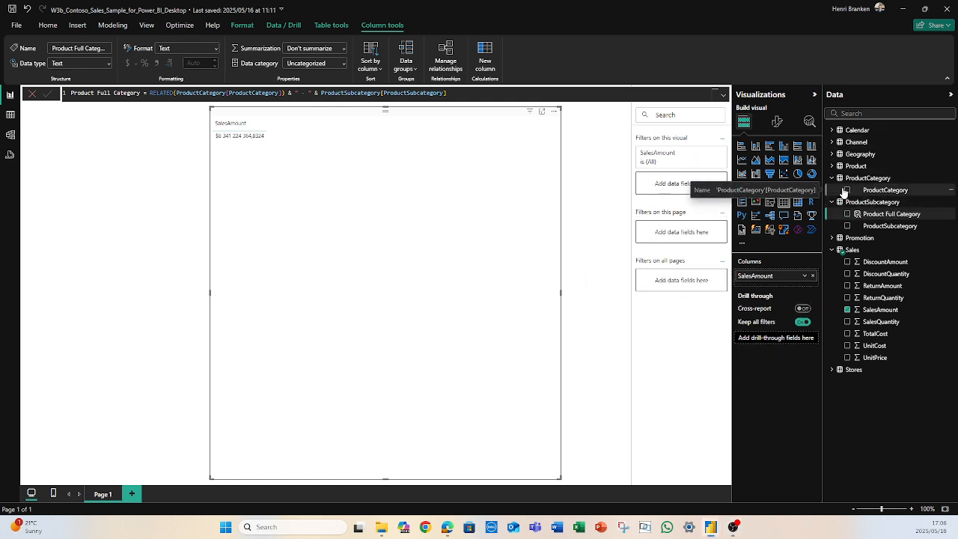
left_click_drag(907, 193, 784, 275)
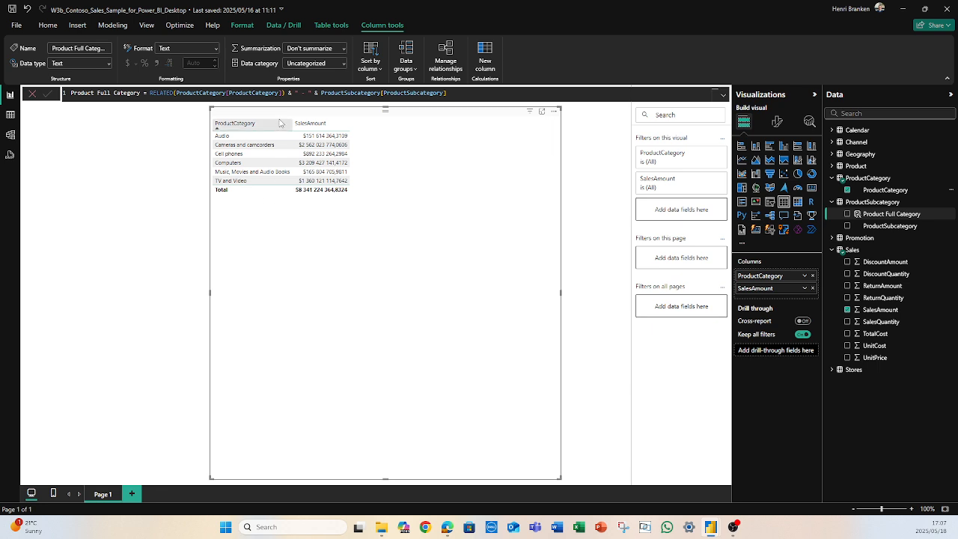
left_click(813, 277)
left_click_drag(872, 215, 784, 277)
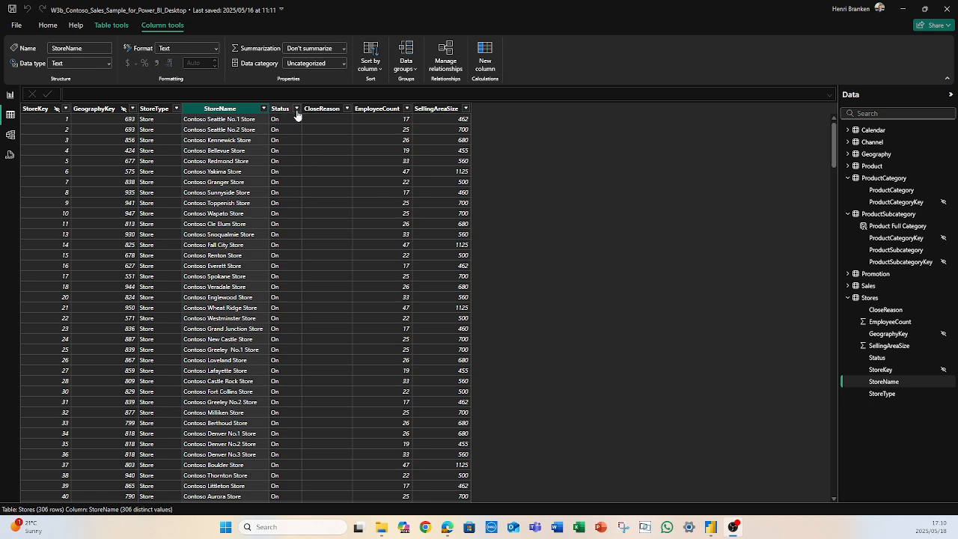
Examine the Status filter values and the Off stores in the Stores table, and slightly widen the StoreName column
left_click(297, 109)
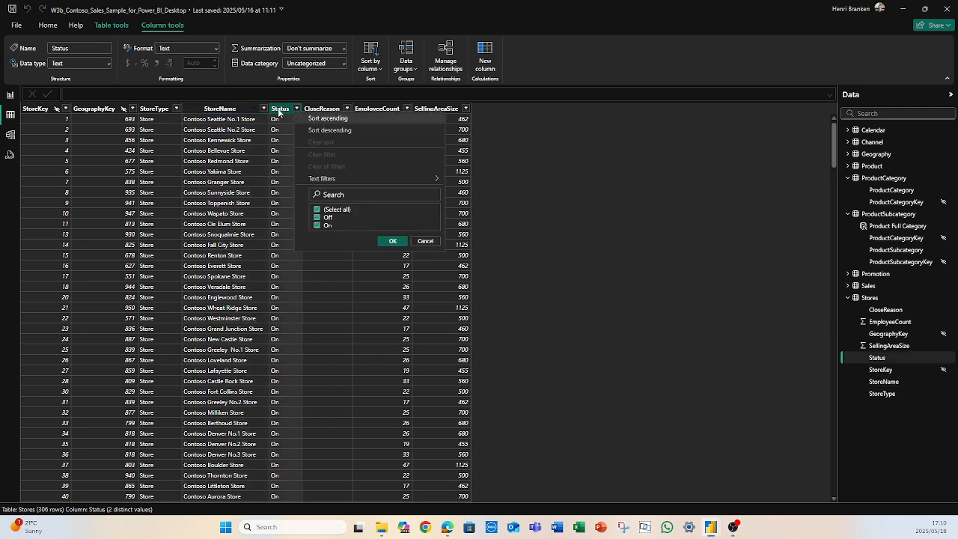
left_click(617, 264)
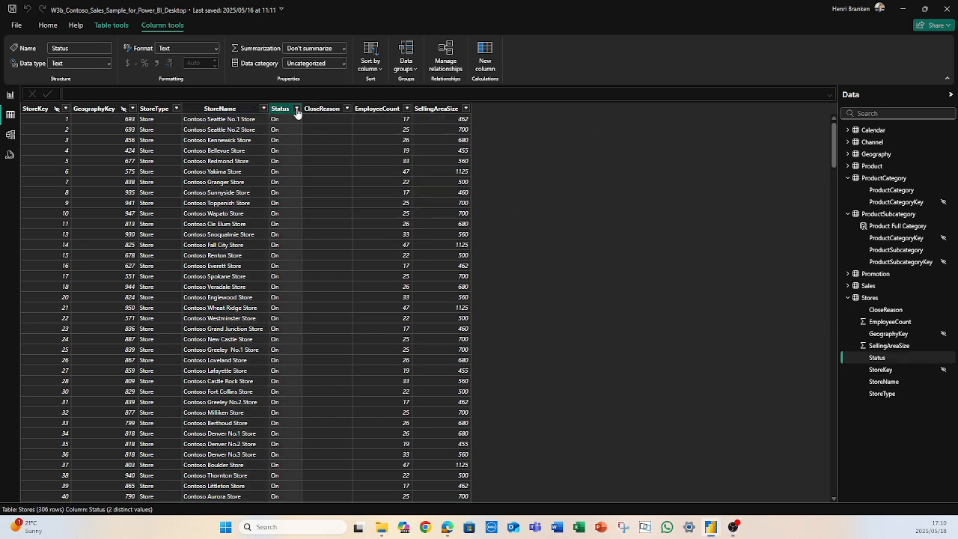
left_click(297, 110)
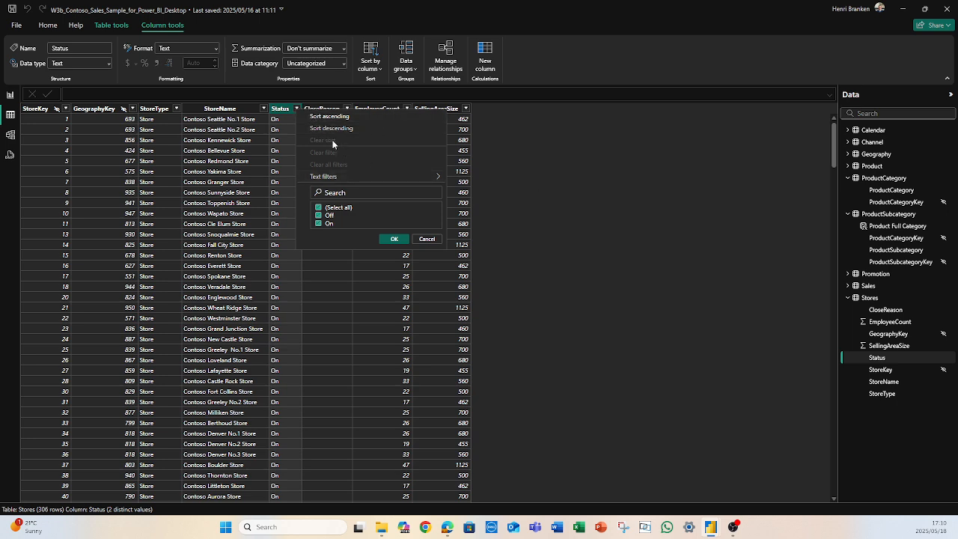
left_click(319, 216)
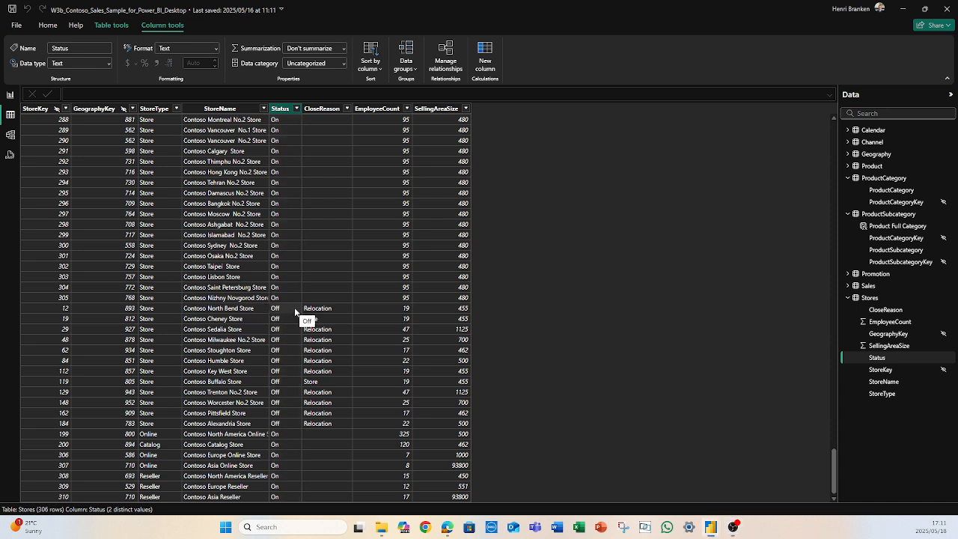
left_click(207, 314)
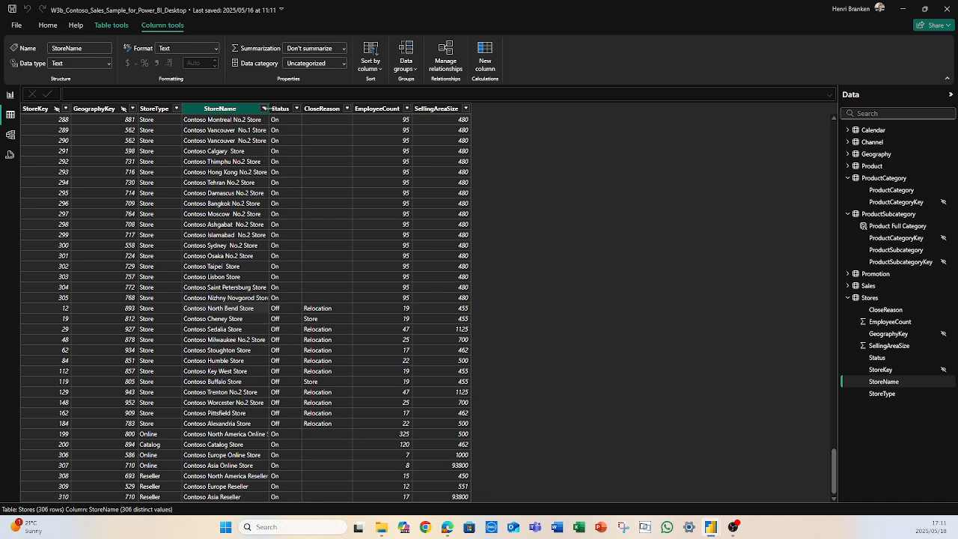
left_click_drag(270, 108, 281, 112)
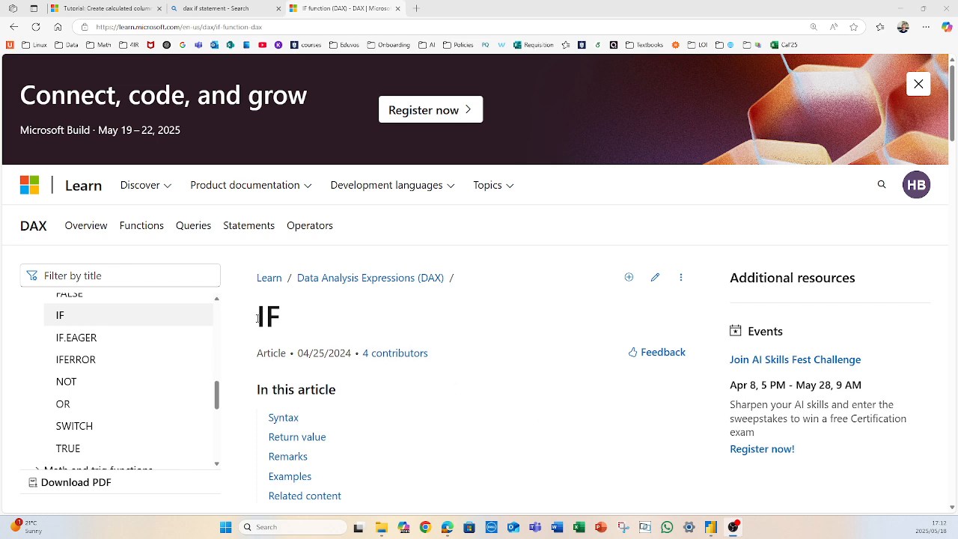
Switch to the Microsoft Learn article on the DAX IF function in the browser and review its title and introductory description
left_click_drag(257, 318, 282, 318)
left_click(506, 444)
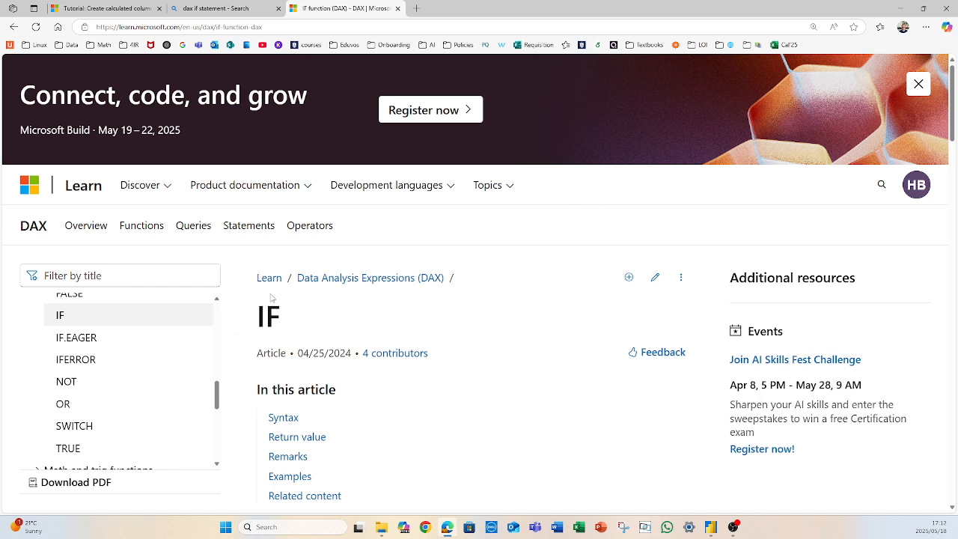
left_click_drag(259, 318, 282, 318)
left_click(510, 417)
scroll(335, 309, "down", 3)
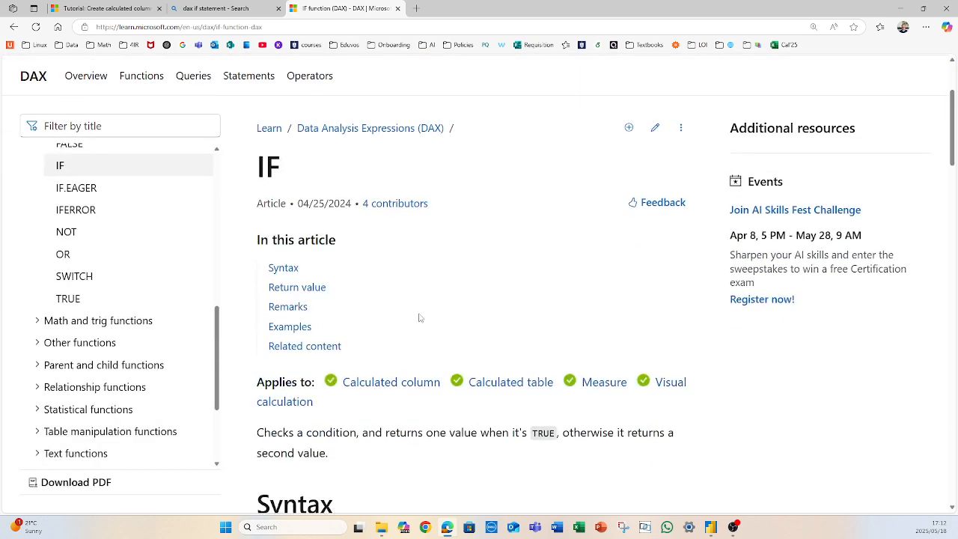
scroll(420, 317, "down", 3)
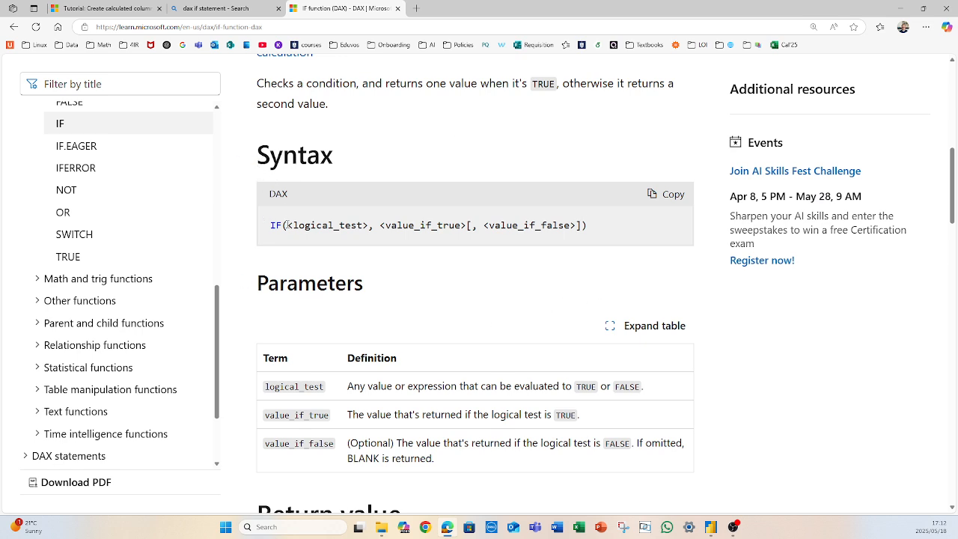
Examine the IF function's syntax, from the logical test to the value_if_true and optional value_if_false arguments
left_click_drag(273, 229, 623, 236)
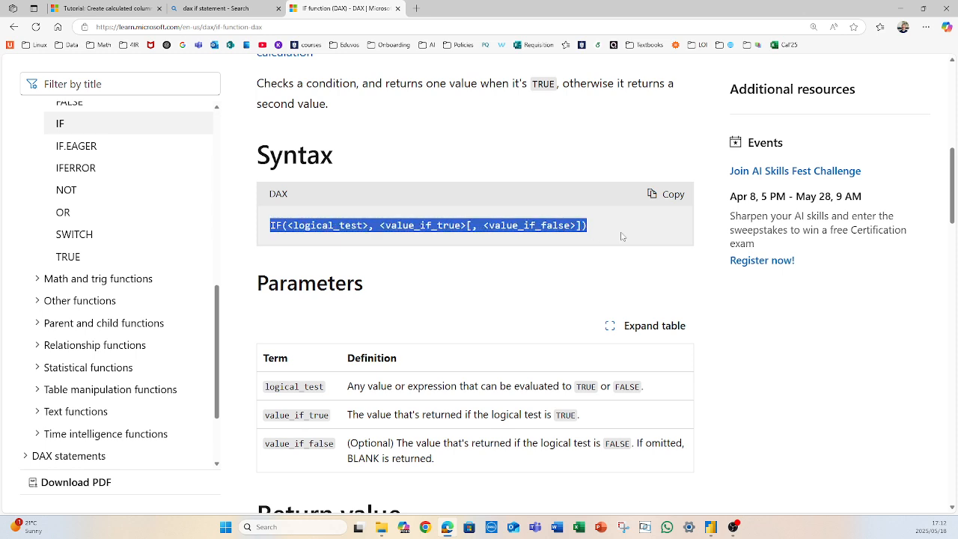
left_click(516, 272)
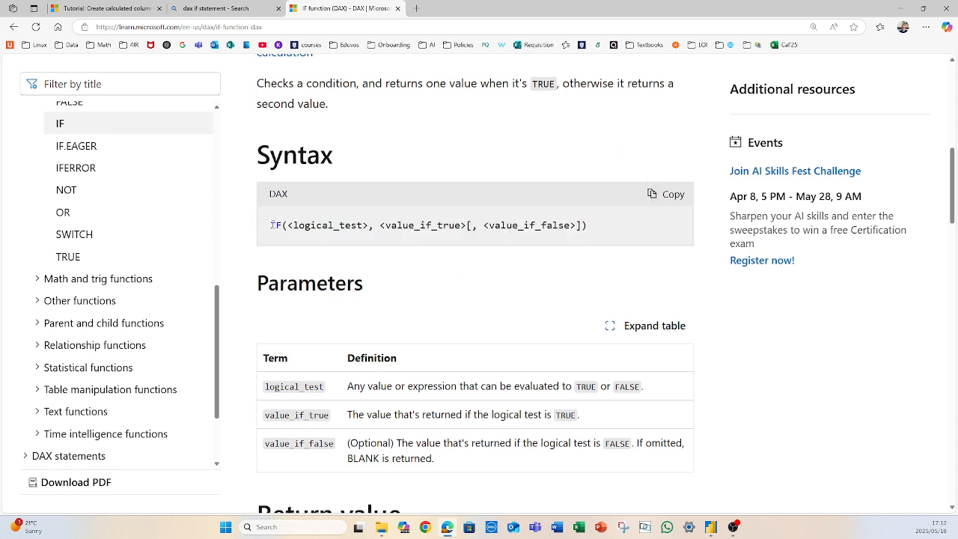
double_click(276, 225)
left_click_drag(275, 225, 598, 229)
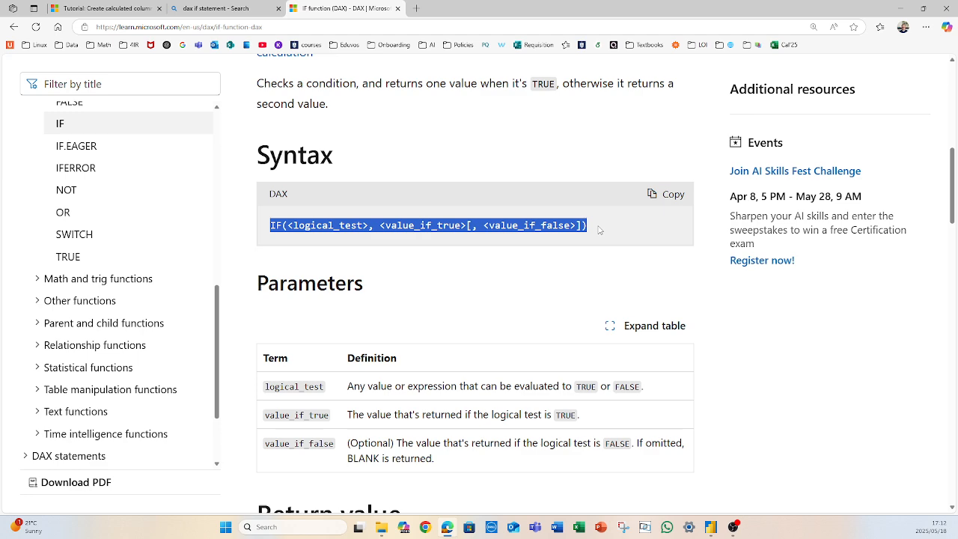
left_click(352, 259)
left_click_drag(286, 226, 467, 225)
left_click(380, 227)
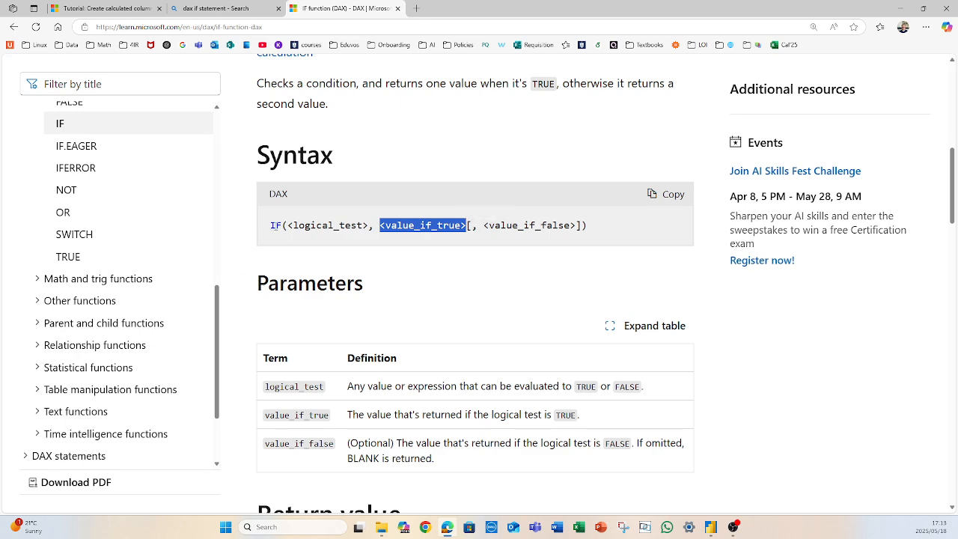
left_click(271, 227)
left_click_drag(271, 229, 462, 232)
left_click(323, 230)
left_click(382, 225)
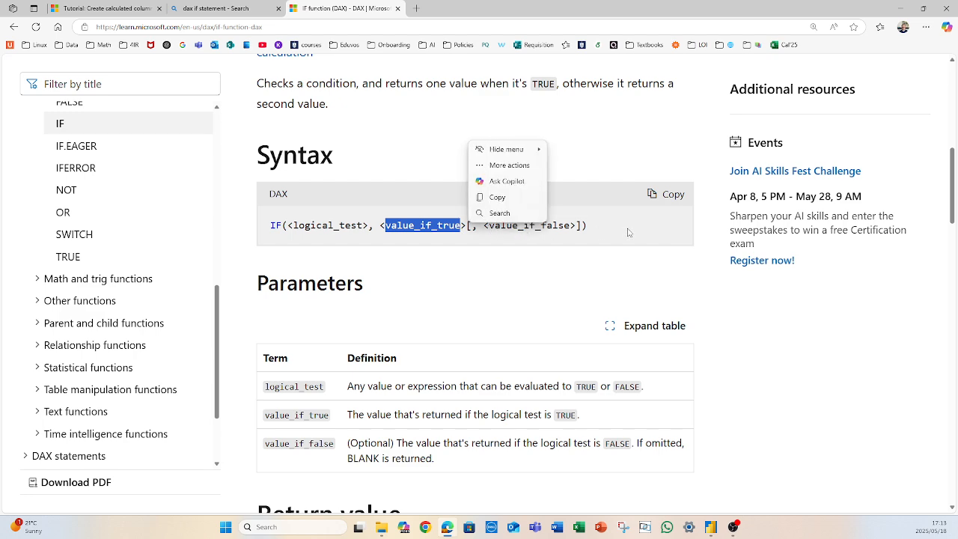
Read the definitions of logical_test, value_if_true and value_if_false in the IF article's Parameters table
scroll(258, 271, "down", 1)
scroll(258, 271, "down", 2)
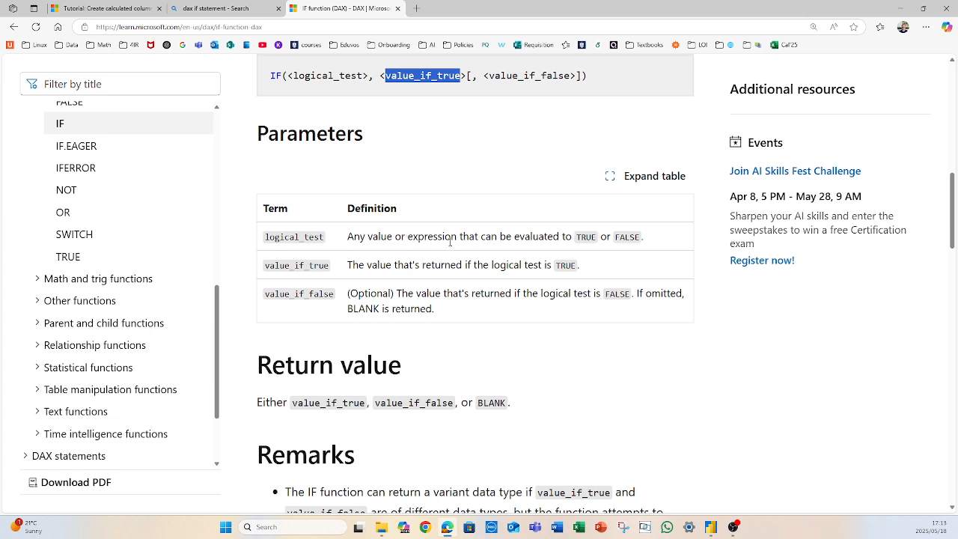
left_click_drag(573, 235, 642, 237)
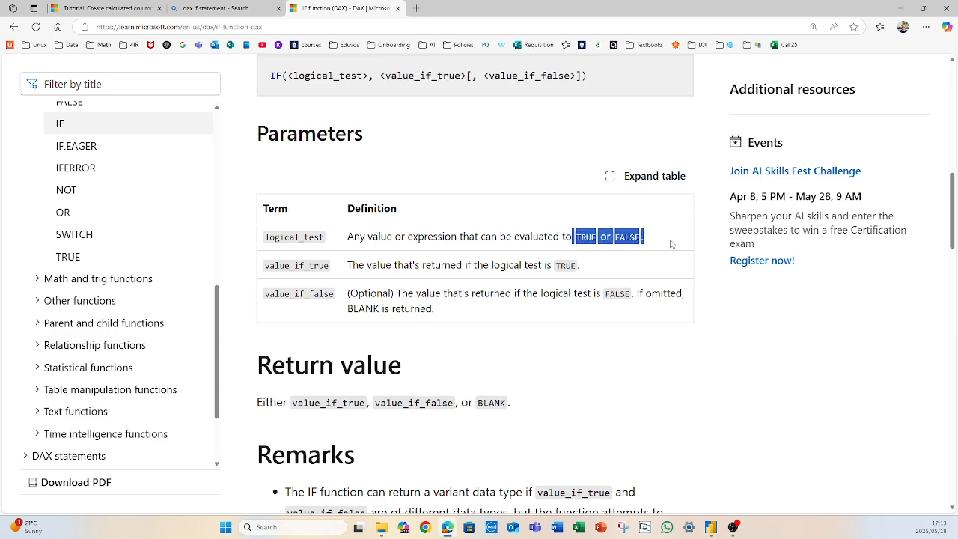
left_click(610, 265)
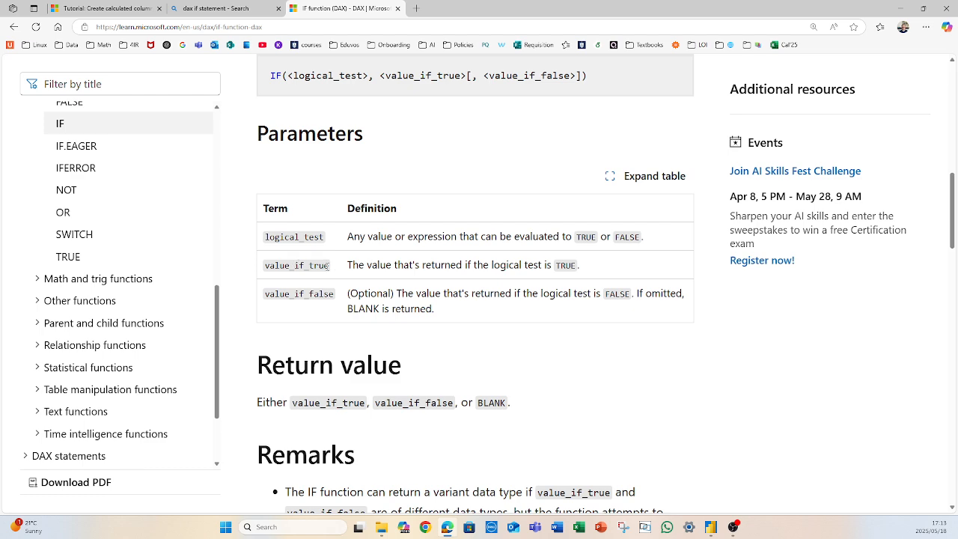
left_click_drag(265, 266, 336, 271)
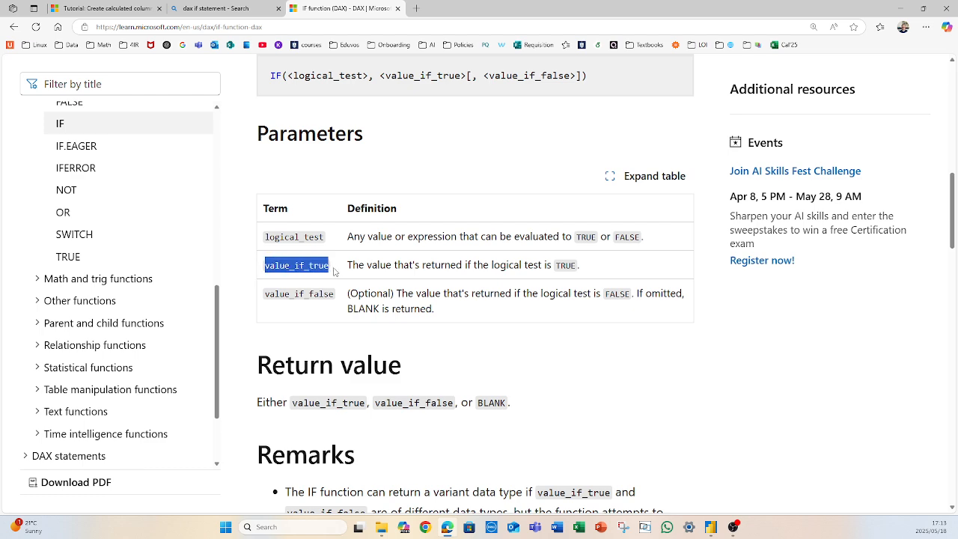
left_click(368, 308)
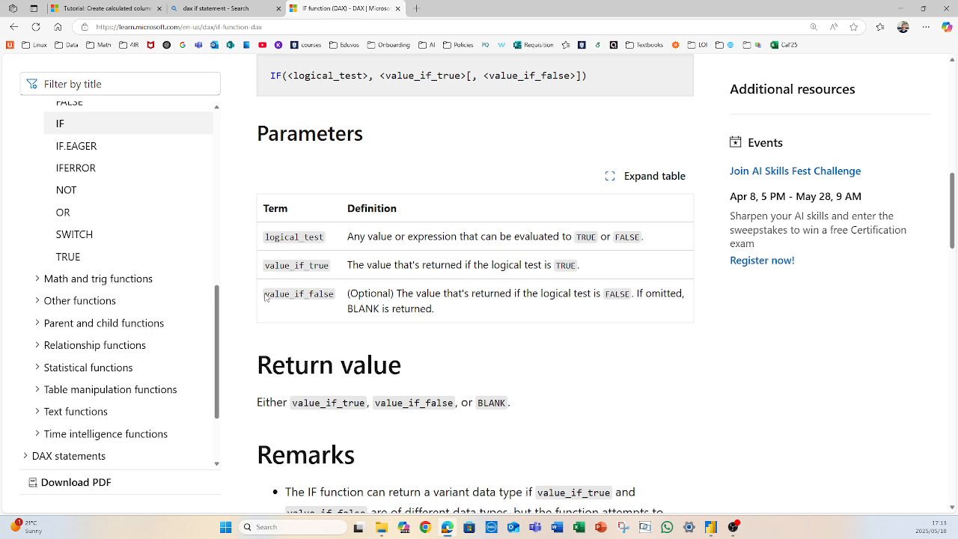
left_click_drag(265, 297, 336, 294)
left_click(462, 305)
left_click_drag(602, 299, 632, 295)
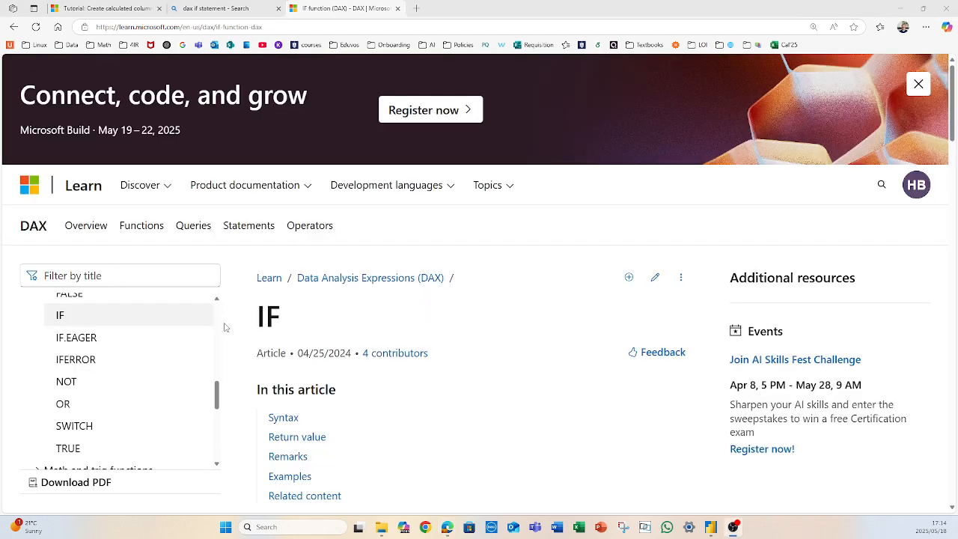
Go to the IF article's Examples section and examine the second Price Group formula, which classifies products as Low or High
scroll(292, 341, "down", 2)
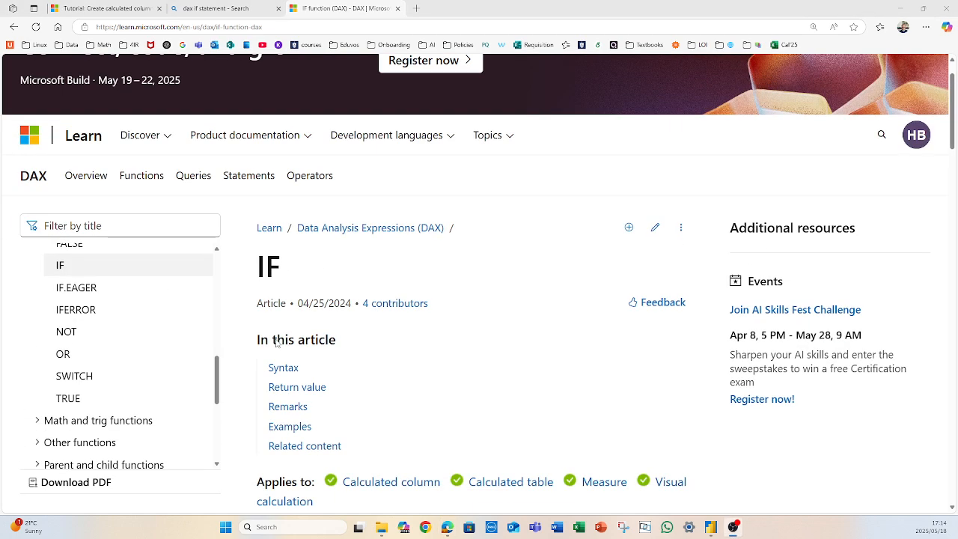
scroll(277, 343, "down", 2)
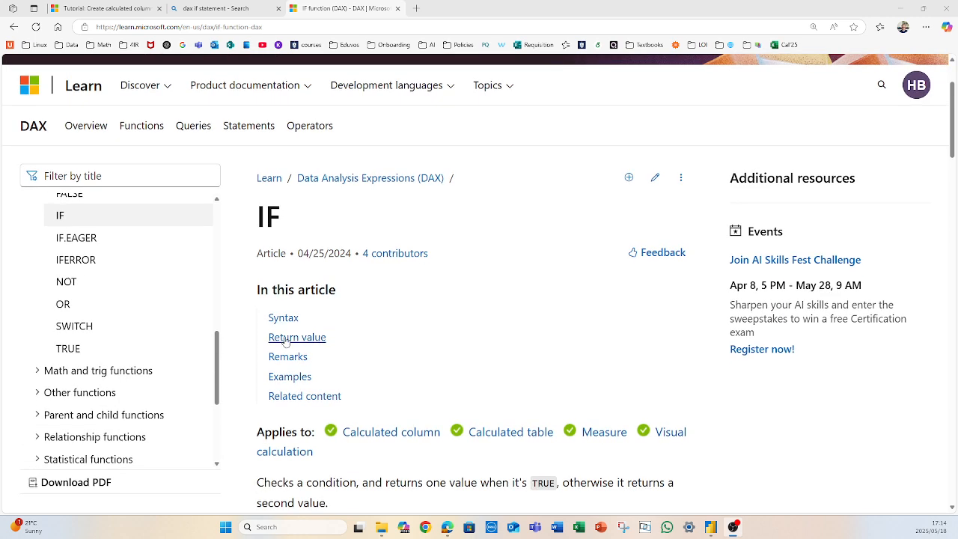
left_click(290, 377)
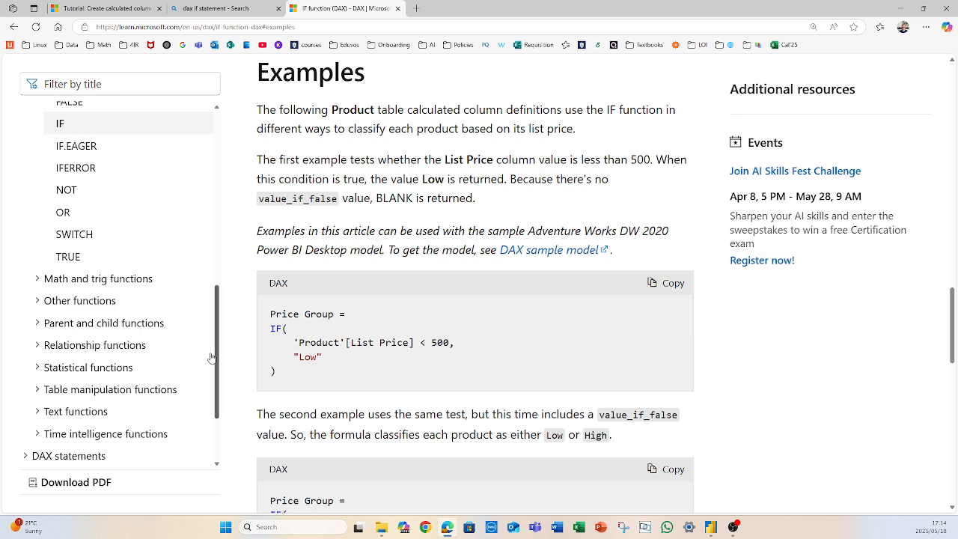
scroll(333, 363, "down", 5)
scroll(304, 348, "down", 3)
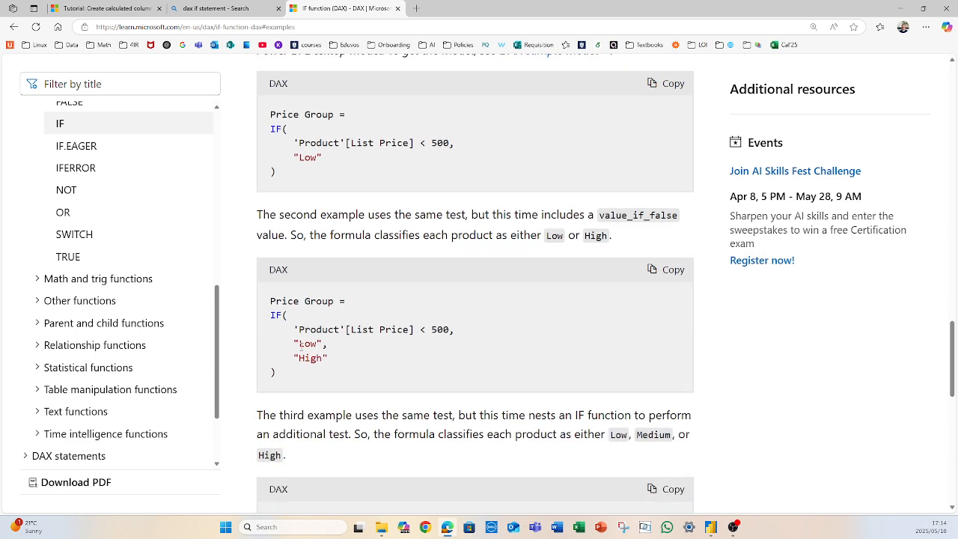
scroll(300, 344, "down", 2)
left_click_drag(290, 332, 259, 323)
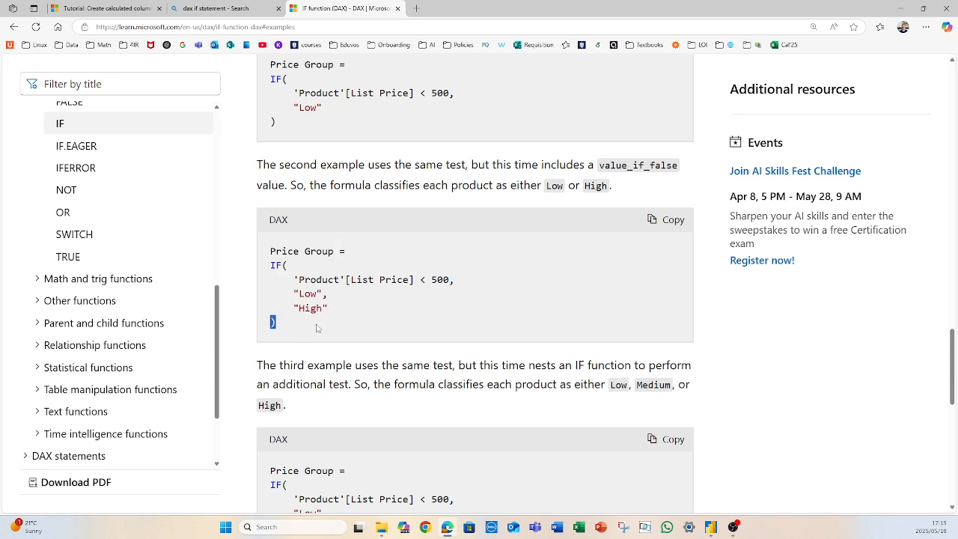
scroll(317, 327, "down", 2)
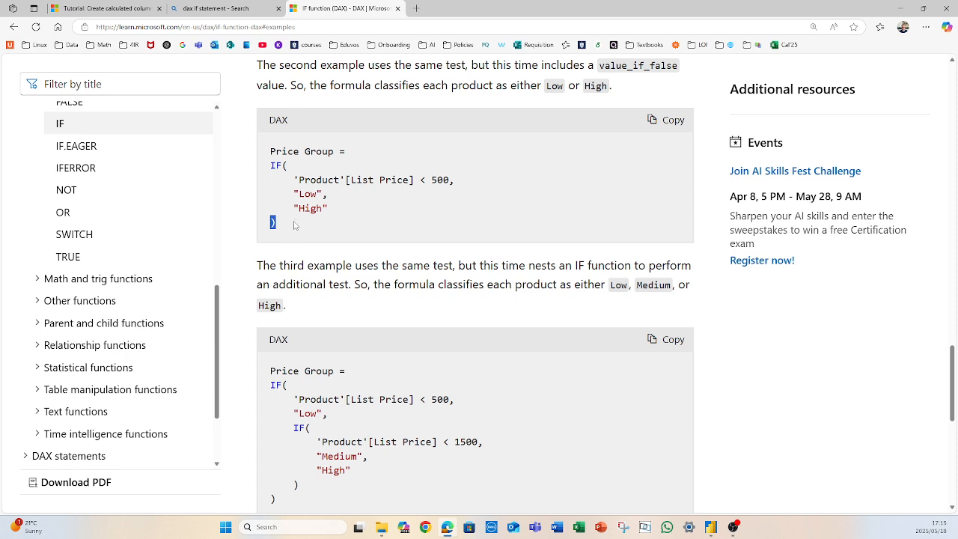
left_click_drag(294, 224, 254, 149)
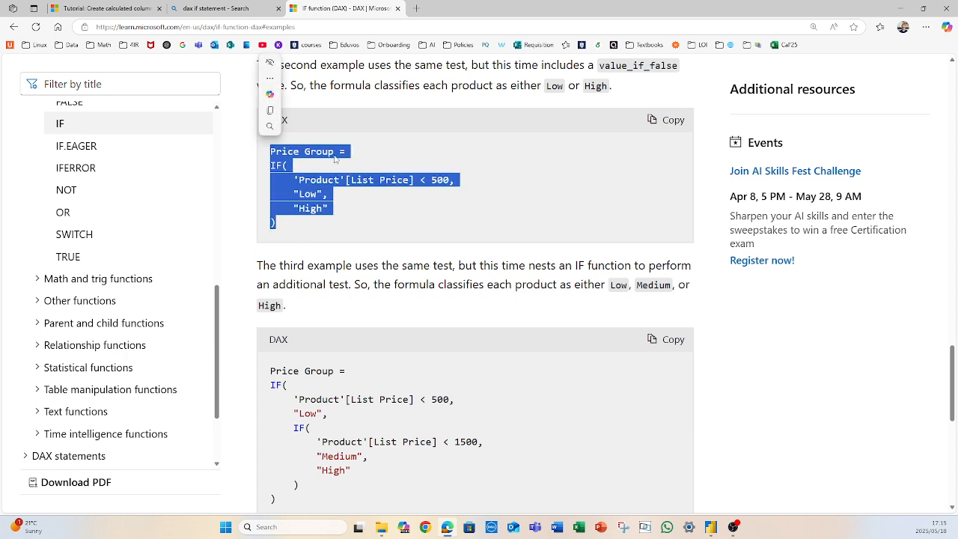
left_click(378, 157)
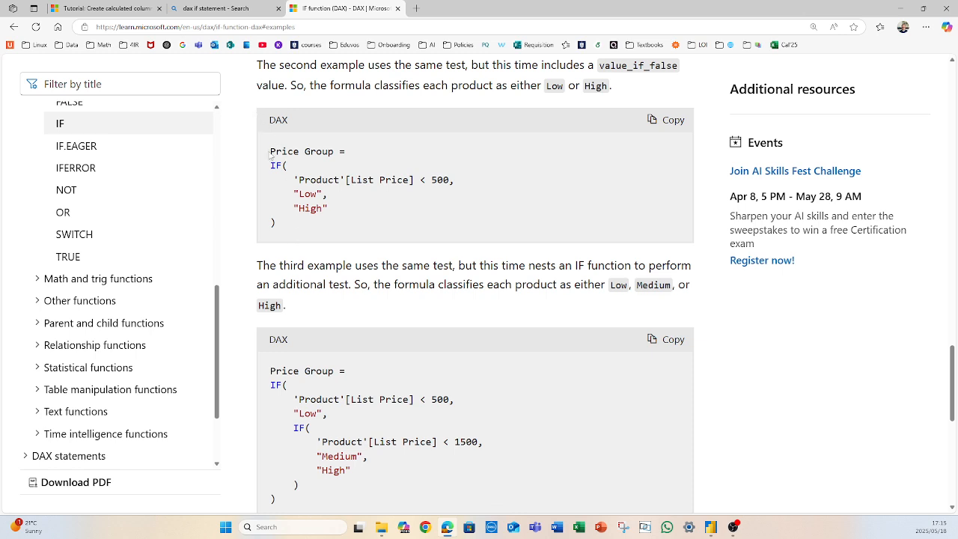
left_click_drag(271, 151, 344, 150)
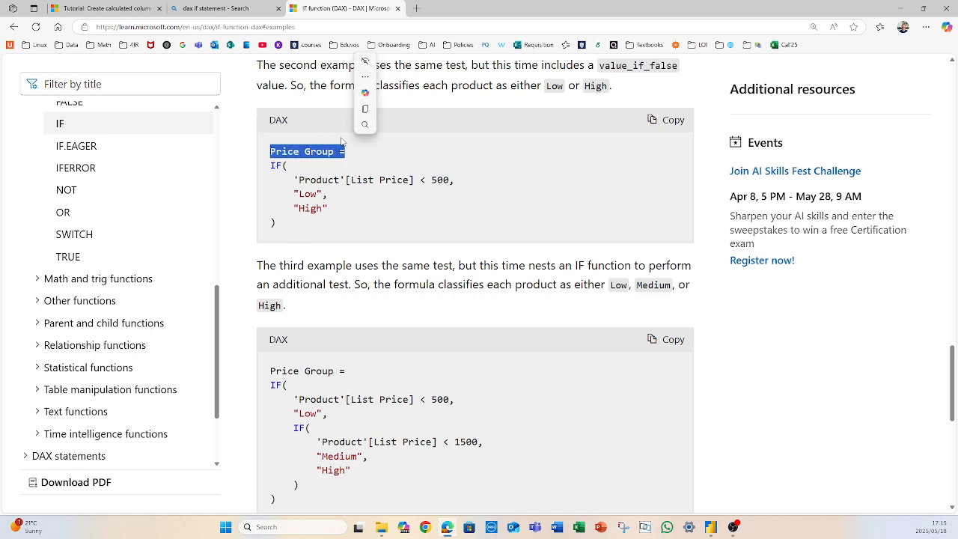
left_click(358, 158)
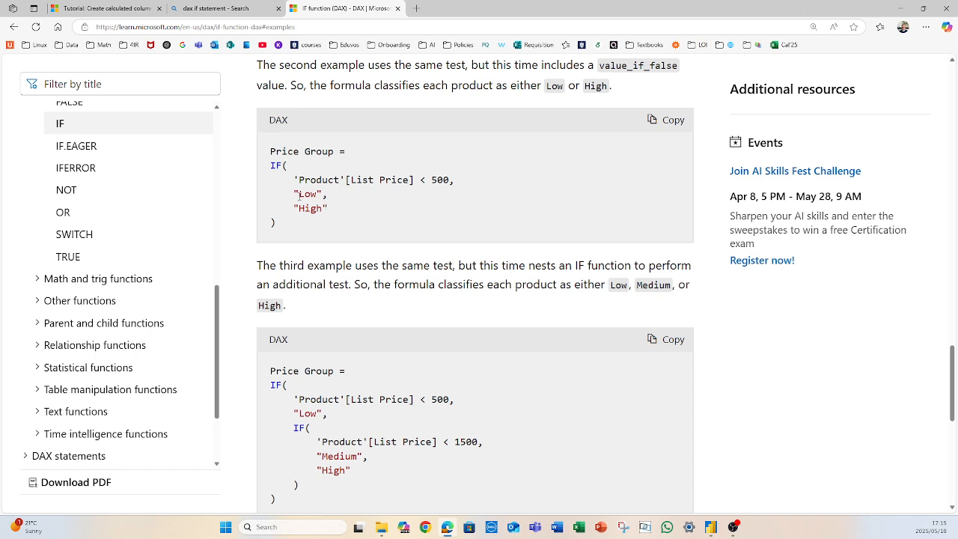
Examine the second Price Group example's parts: the 'Product'[List Price] column, the 500 threshold, and the "Low" and "High" results
left_click_drag(295, 194, 335, 208)
left_click(294, 207)
left_click(345, 232)
left_click_drag(414, 180, 293, 184)
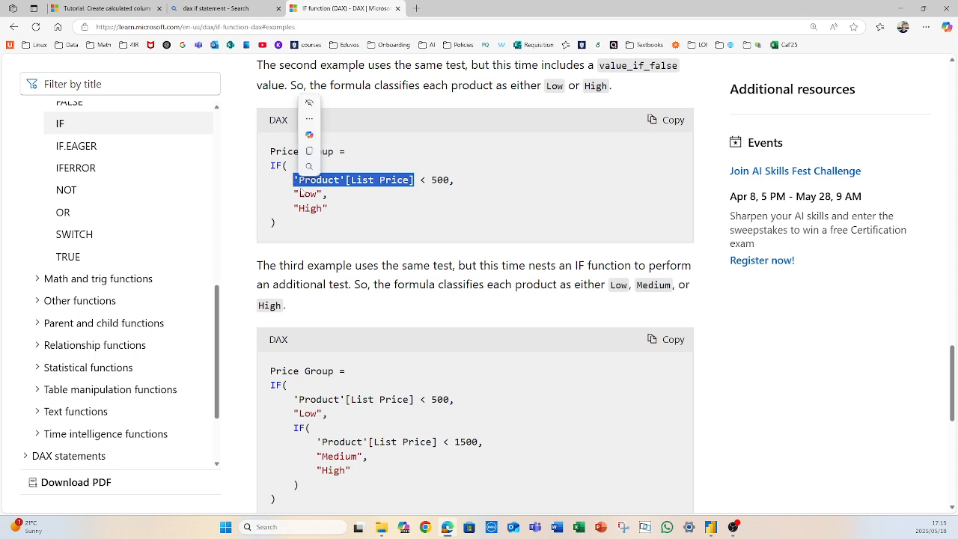
left_click(431, 180)
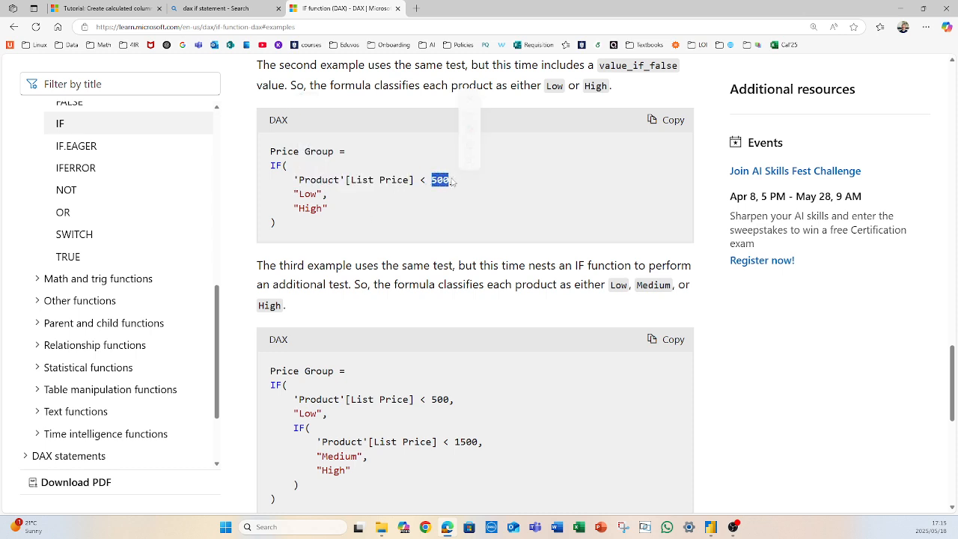
left_click_drag(293, 194, 322, 195)
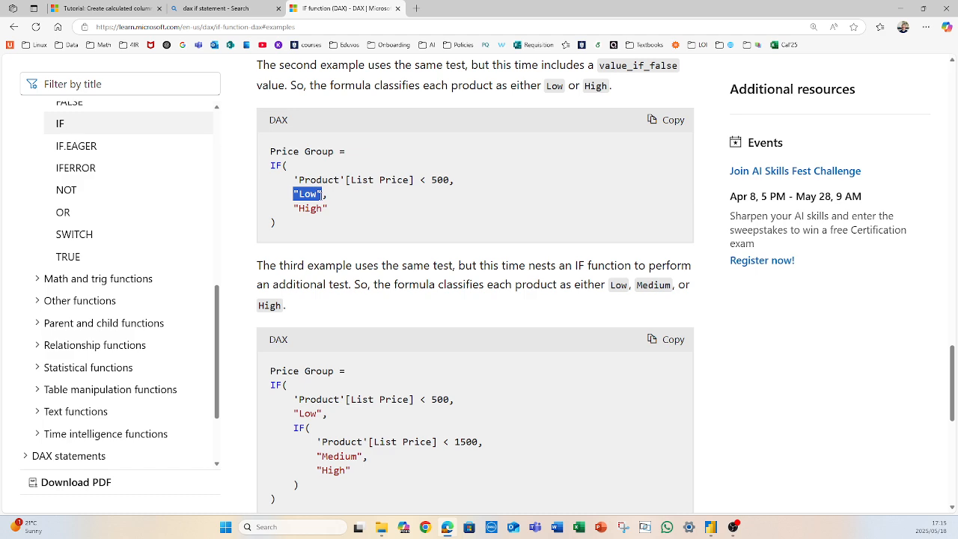
left_click(327, 201)
left_click_drag(288, 194, 322, 195)
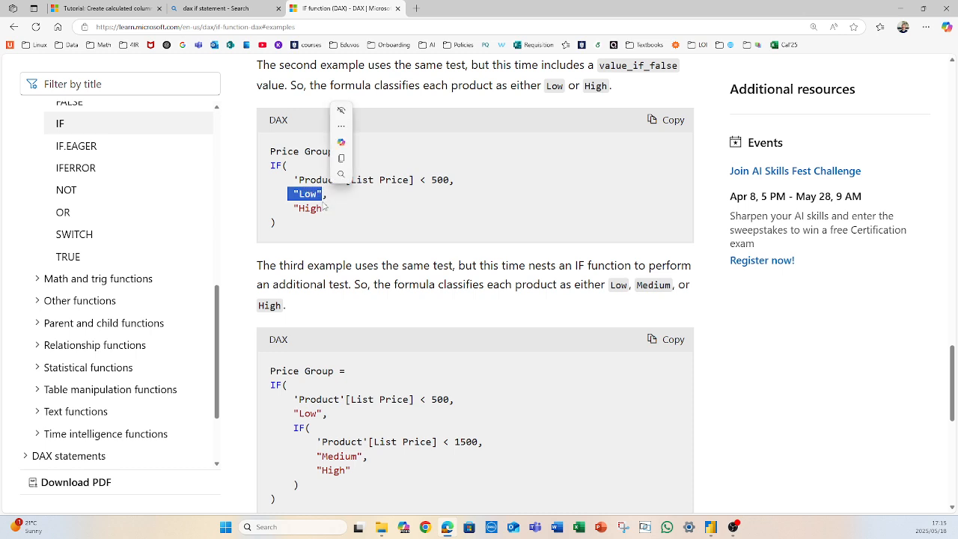
left_click(378, 234)
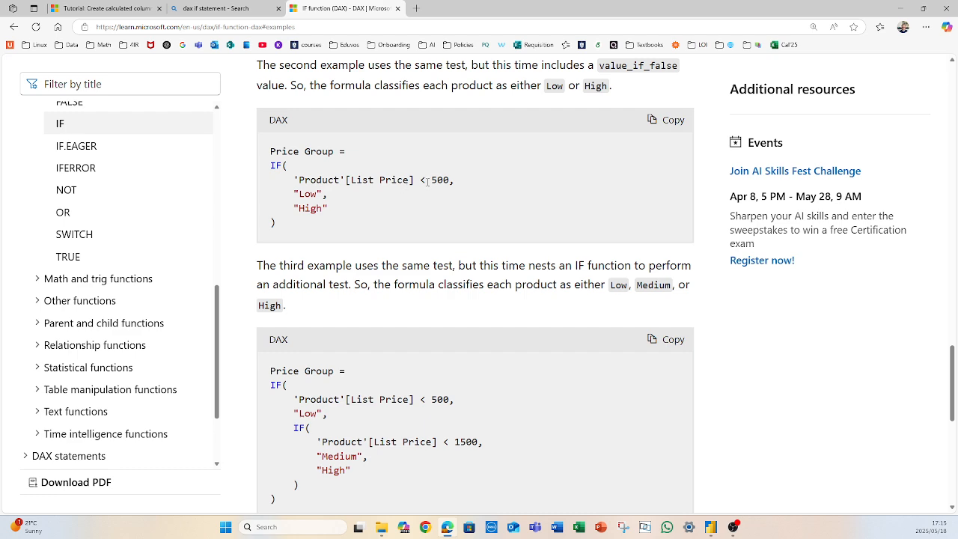
left_click_drag(431, 184, 451, 182)
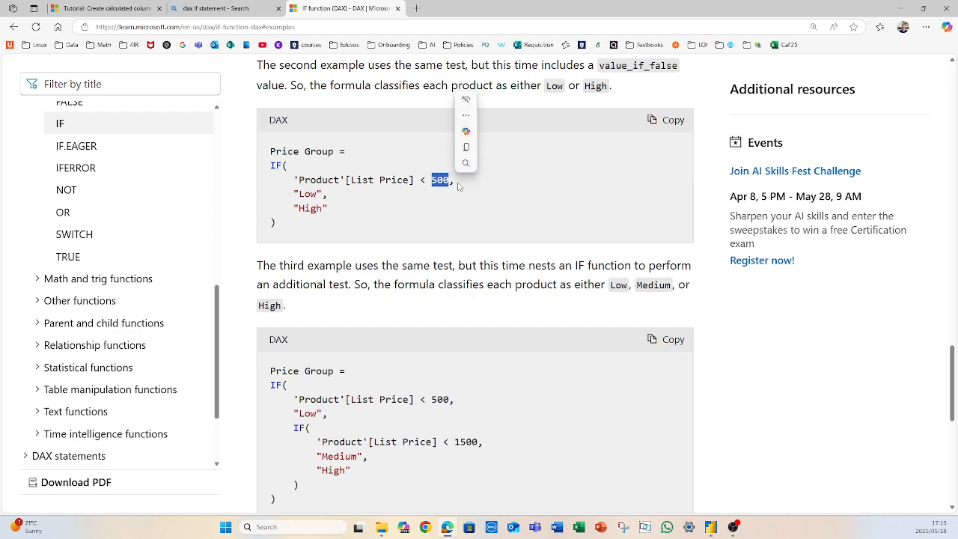
left_click(459, 185)
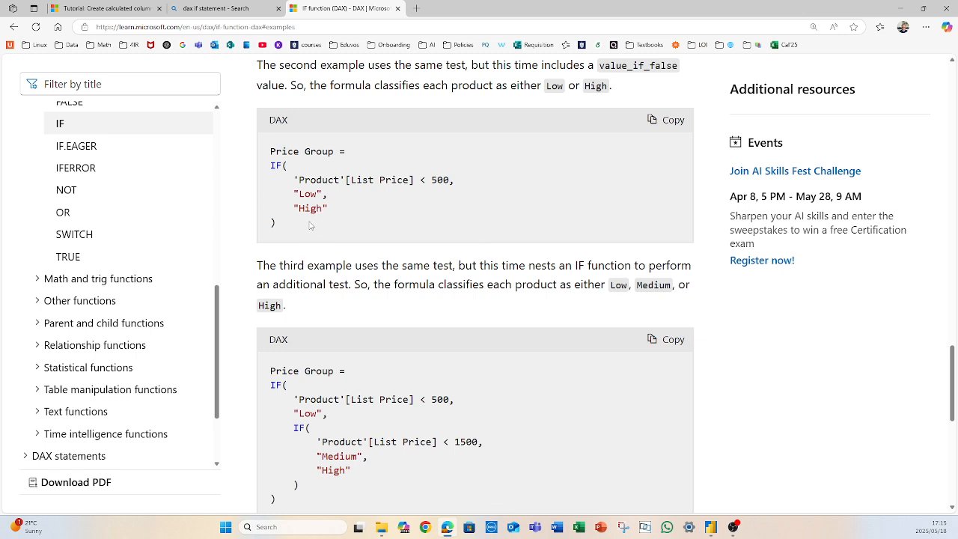
left_click_drag(295, 208, 329, 210)
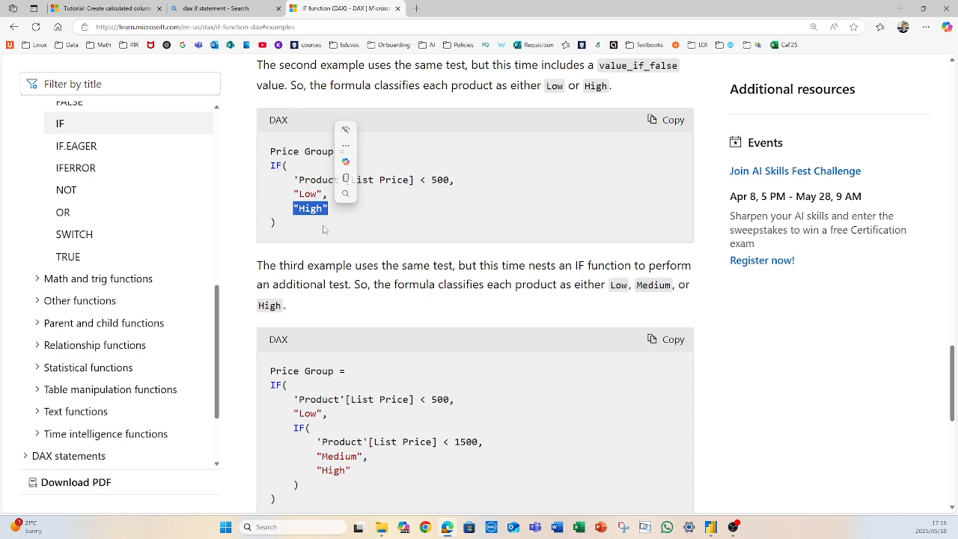
left_click(306, 210)
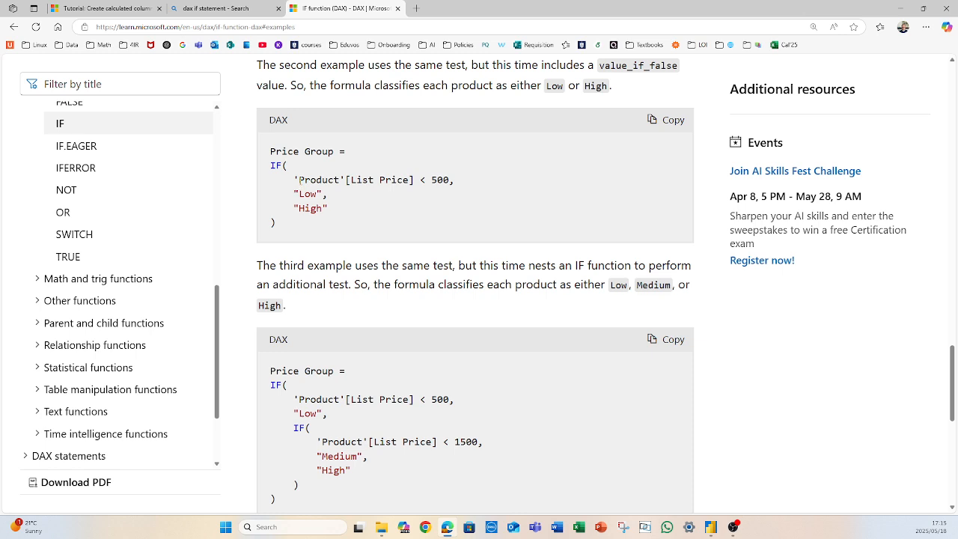
Trace how the condition 'Product'[List Price] < 500 leads to "Low" when true and "High" when false
mouse_move(294, 179)
left_mouse_down()
mouse_move(453, 181)
mouse_move(294, 180)
left_mouse_up()
left_click(465, 193)
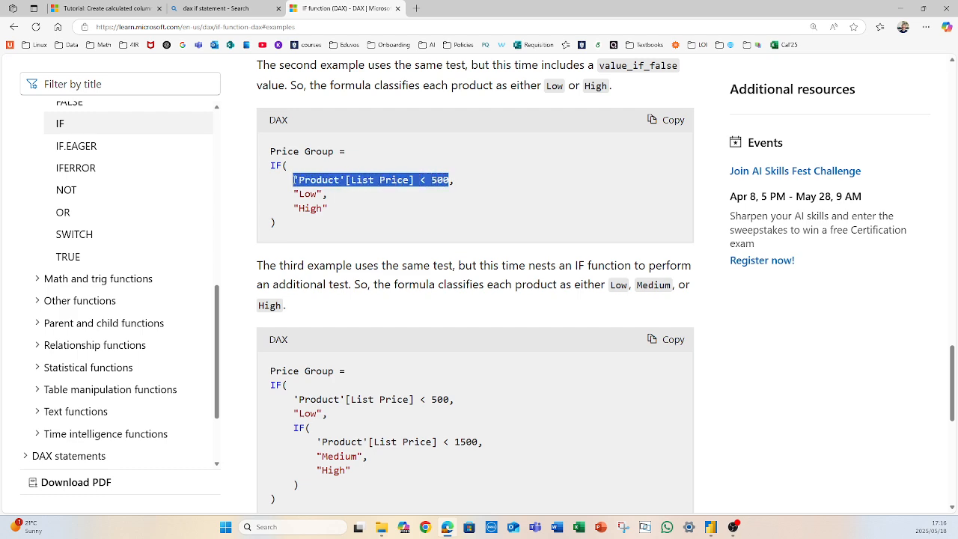
left_click(307, 173)
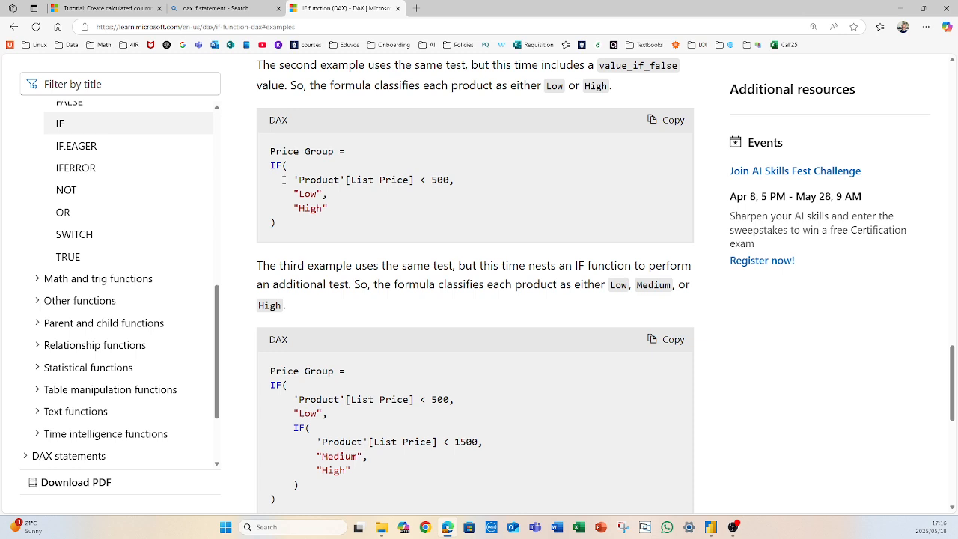
left_click_drag(295, 194, 323, 194)
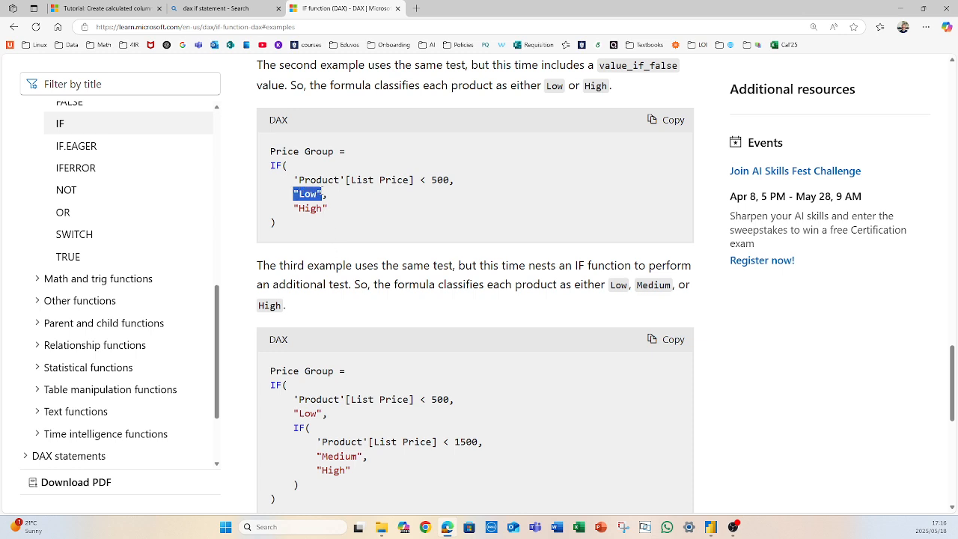
left_click(440, 238)
left_click_drag(452, 181, 296, 180)
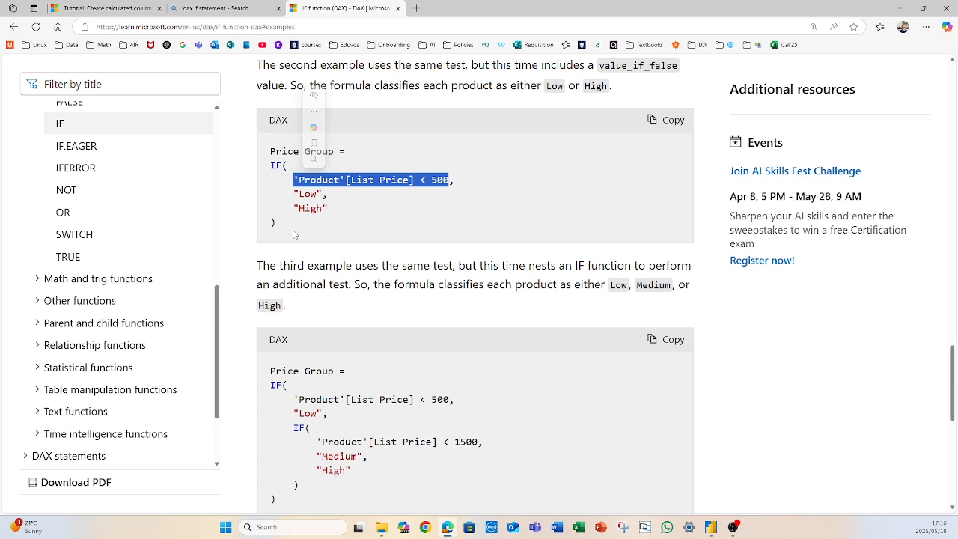
left_click(294, 213)
left_click_drag(294, 208, 331, 211)
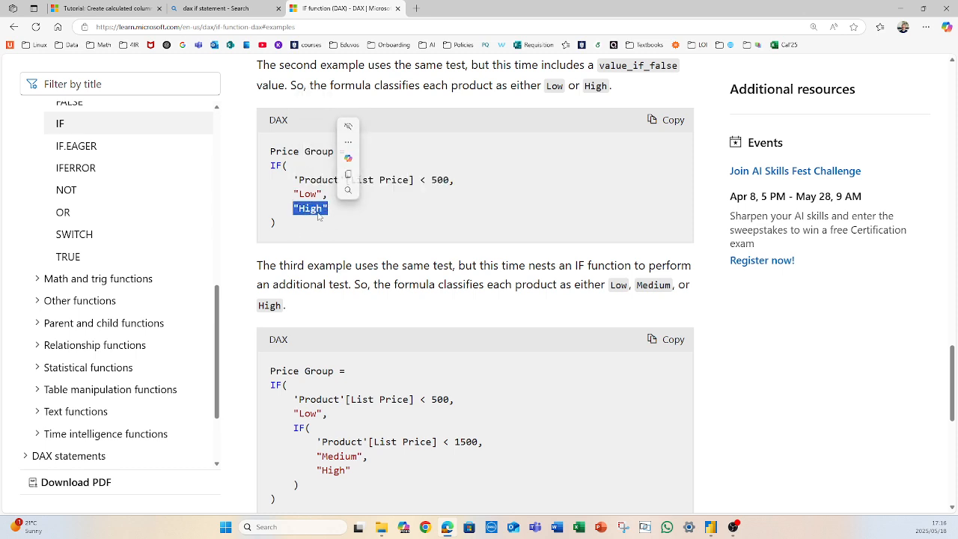
Switch to Power BI Desktop and check the Stores table's options for adding a column across the table, report and model views
key("alt+Tab")
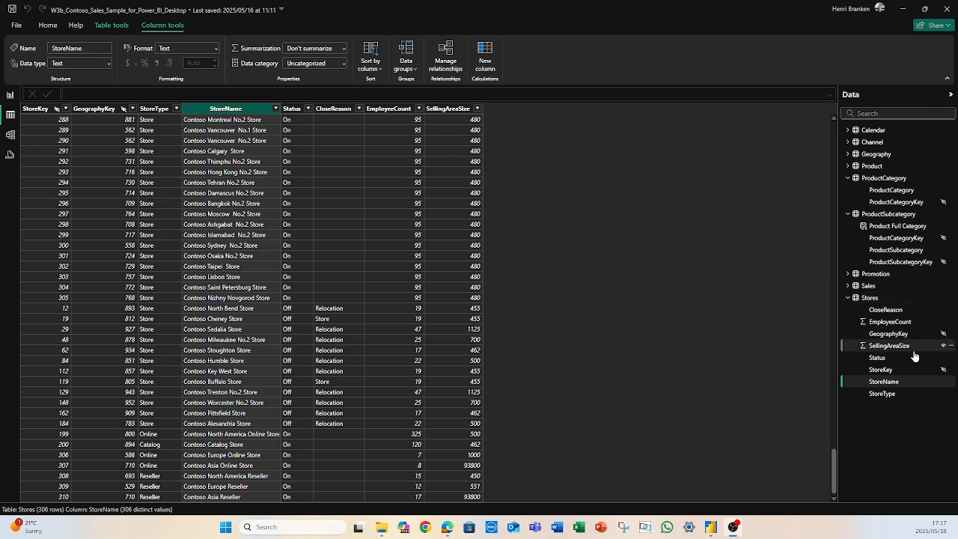
right_click(869, 300)
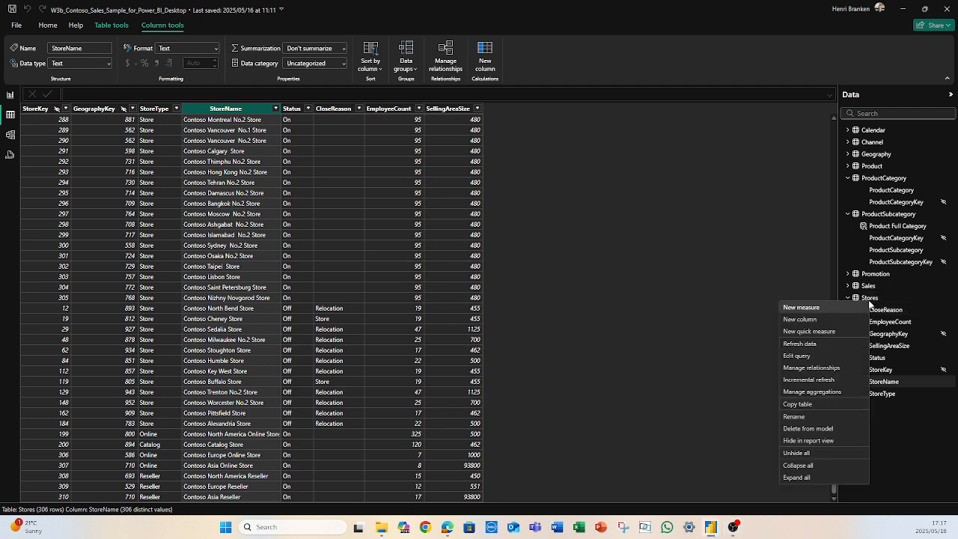
left_click(777, 271)
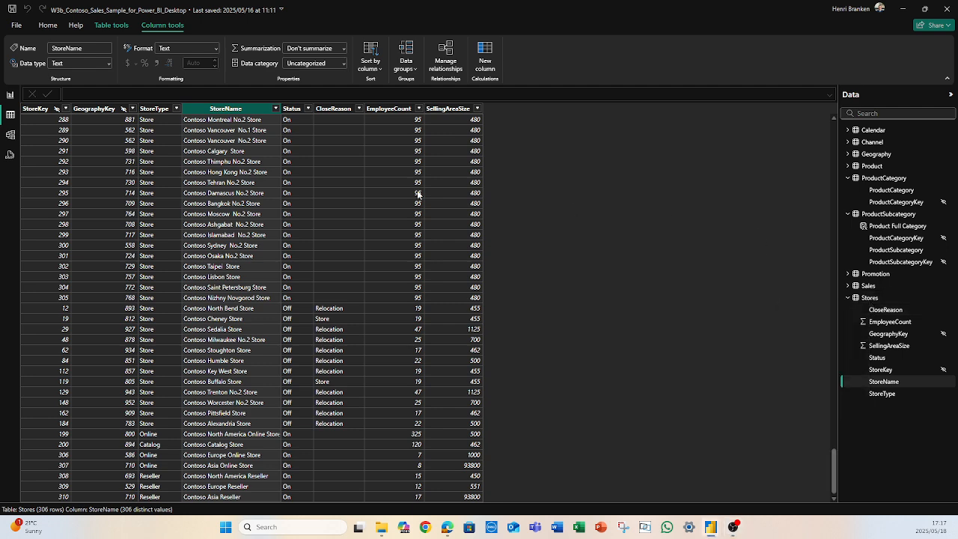
left_click(10, 96)
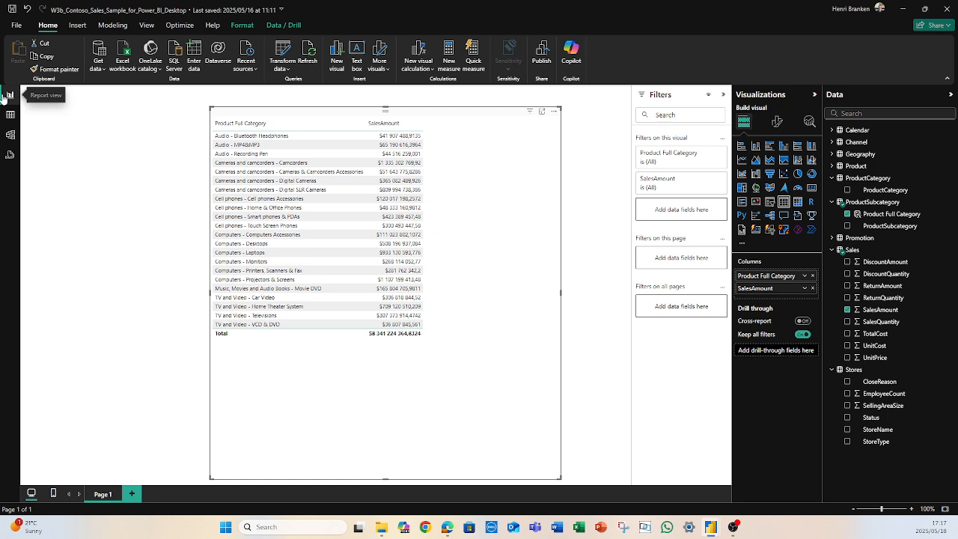
right_click(851, 374)
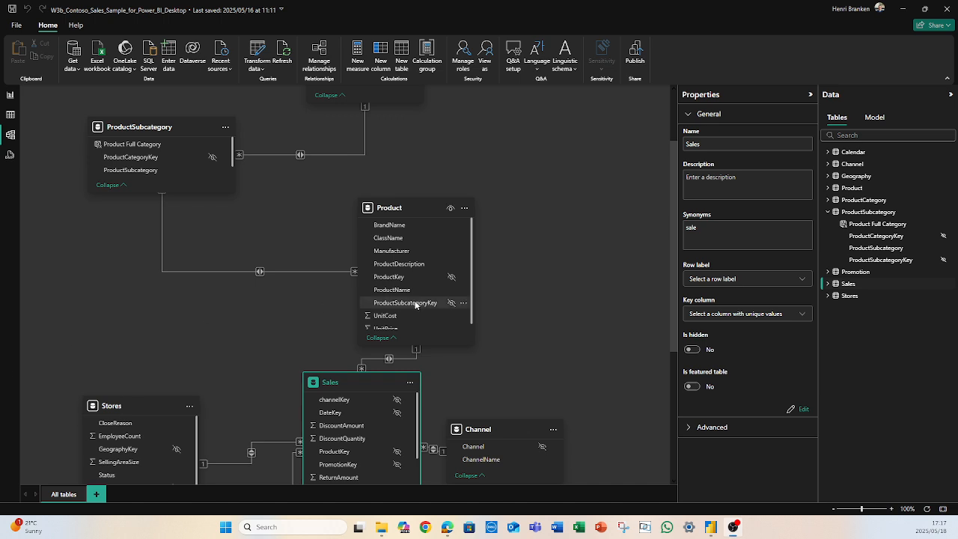
right_click(837, 300)
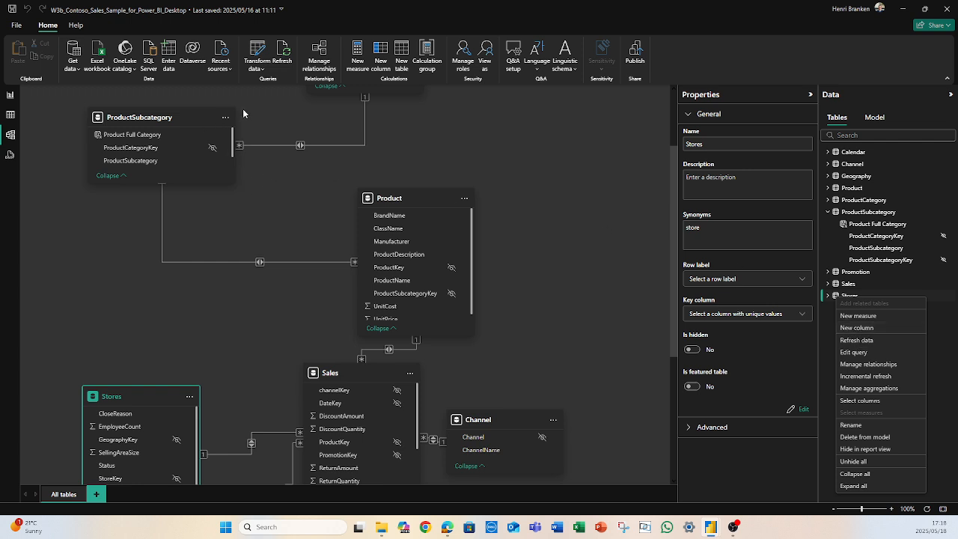
left_click(11, 115)
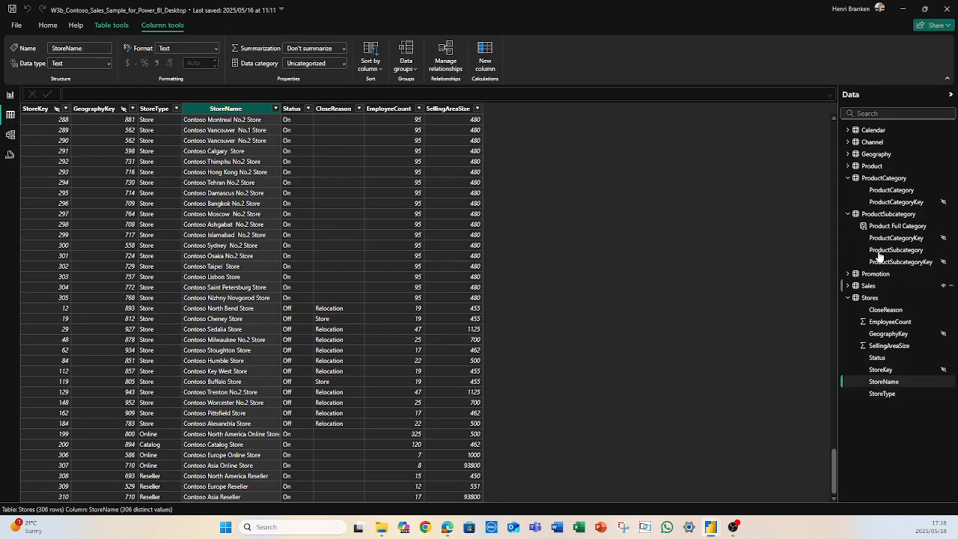
Add a calculated column to the Stores table with the formula Active Storename = IF(Stores[Status] = "On", [StoreName], "Inactive")
left_click(864, 301)
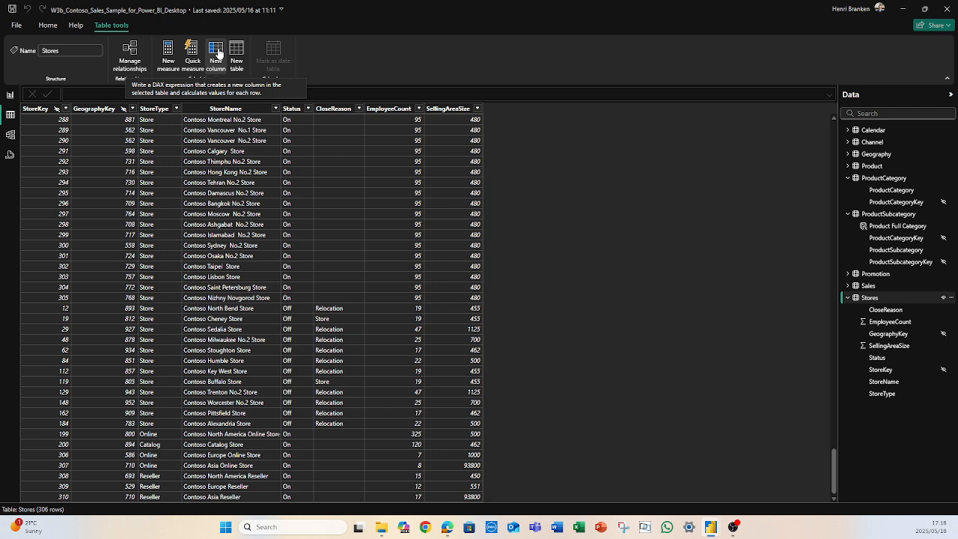
left_click(218, 53)
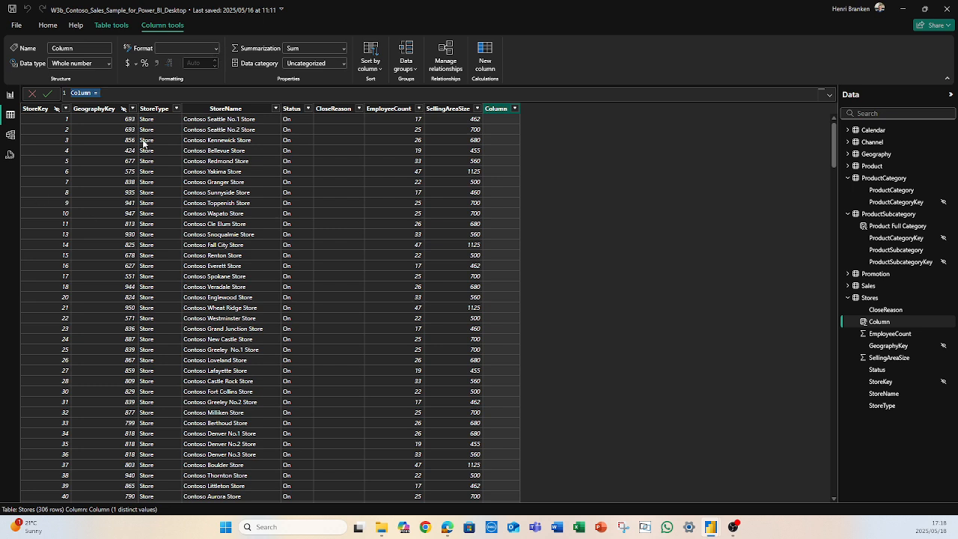
left_click(180, 90)
key("ctrl+a")
type("Active Storename = IF(Stores[Status] = \"On\", [StoreName], \"Inactive\")")
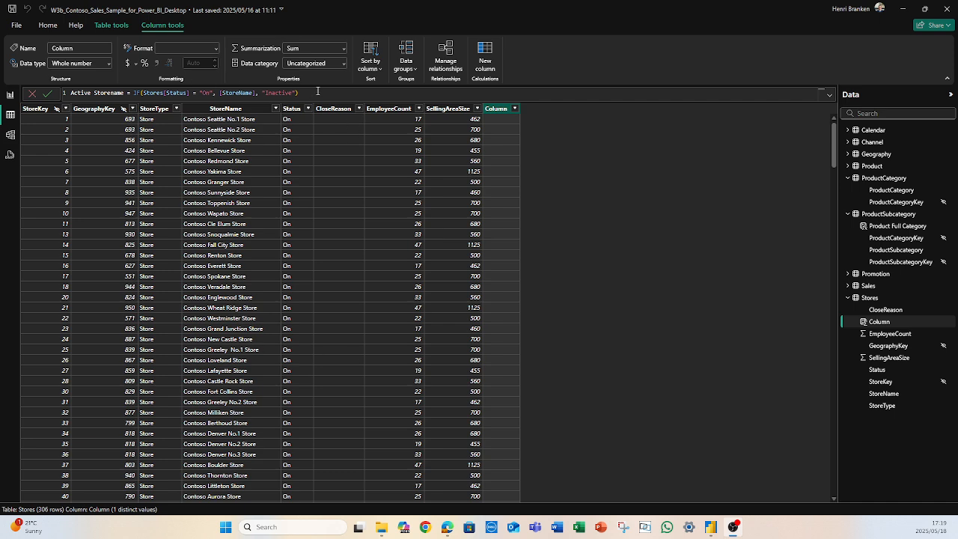
Review the Active Storename formula's IF function, [StoreName] and "Inactive" arguments, and commit the column
left_click_drag(298, 92, 69, 94)
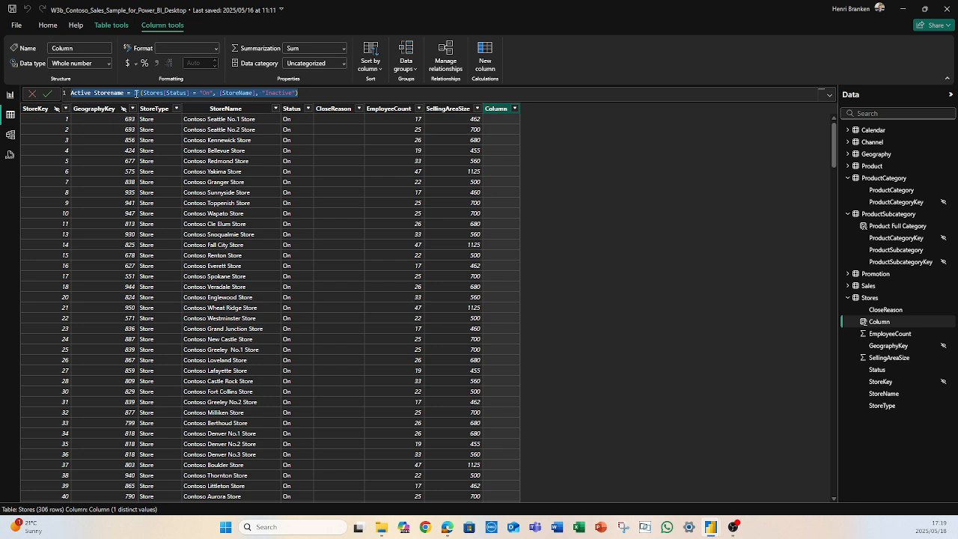
left_click(136, 93)
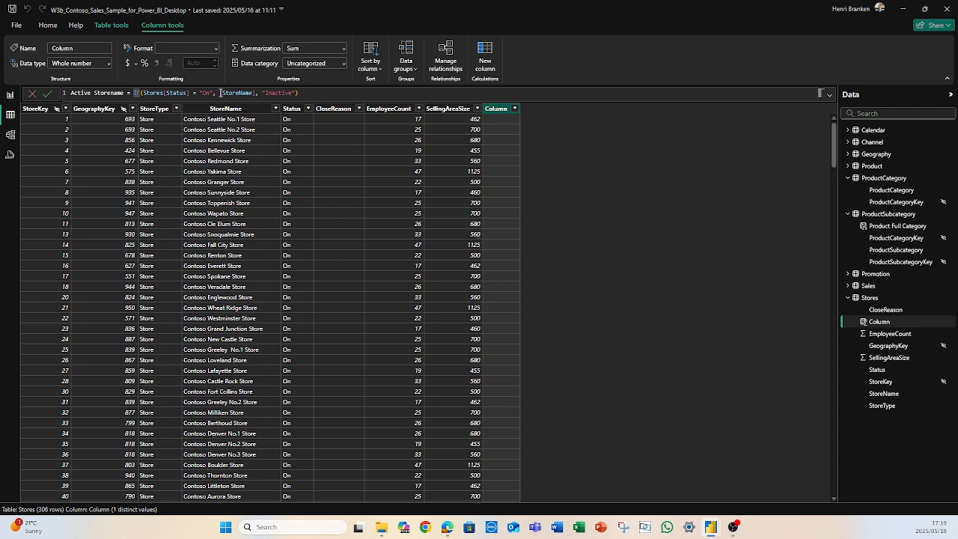
left_click_drag(219, 93, 267, 96)
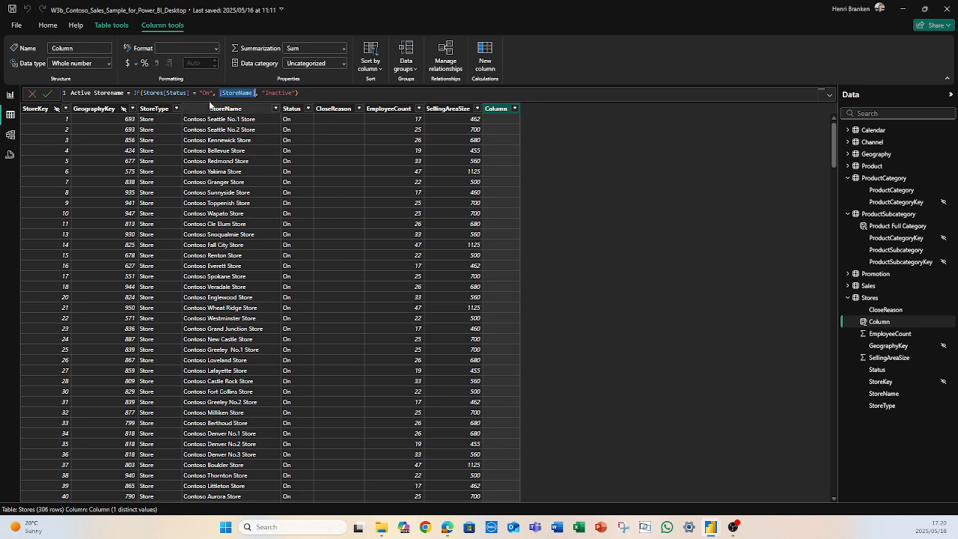
left_click_drag(264, 92, 293, 92)
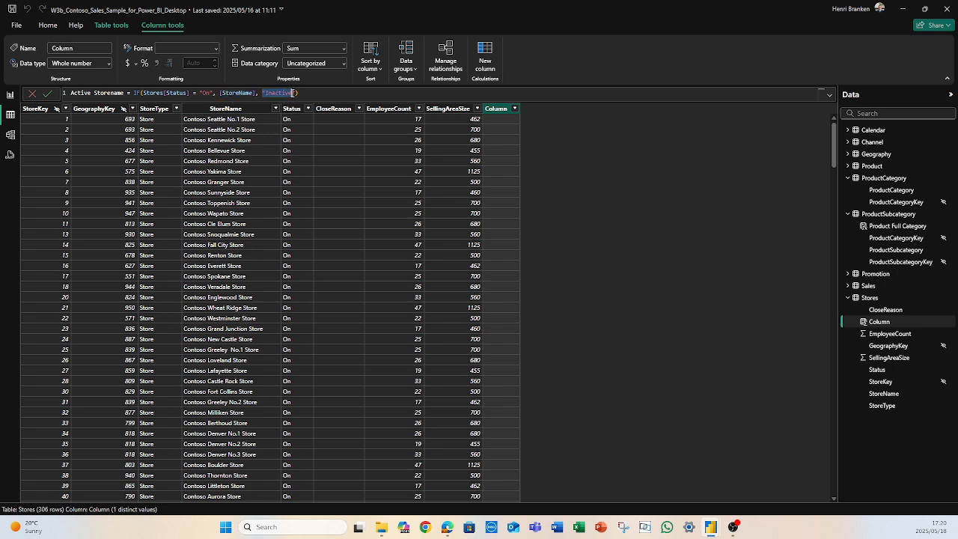
left_click(310, 93)
key("Return")
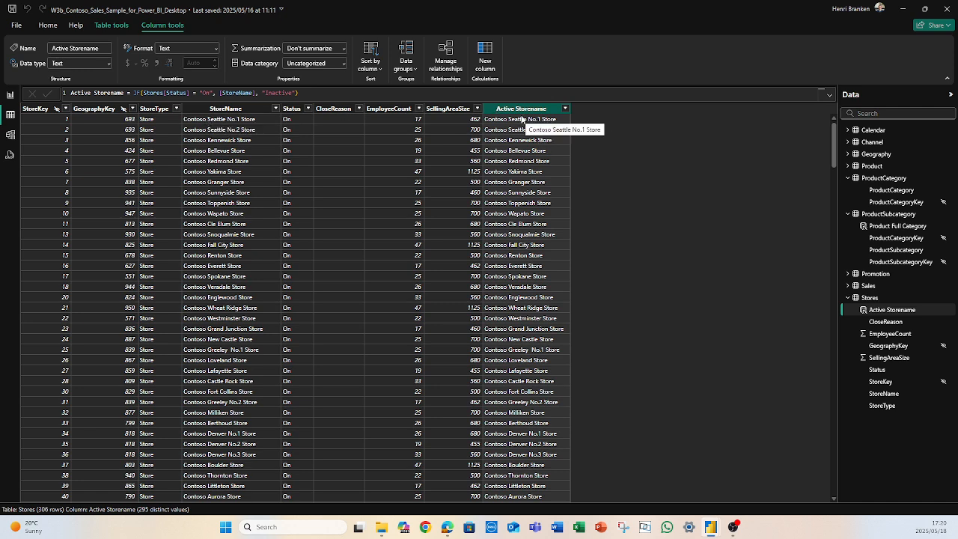
Filter the Stores table's Status column to show only rows with the value Off
left_click(308, 109)
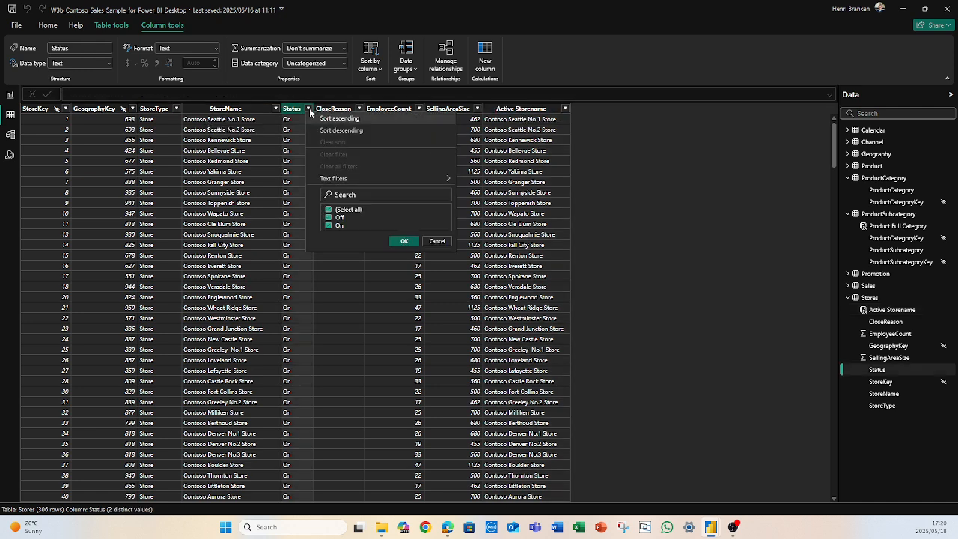
left_click(328, 226)
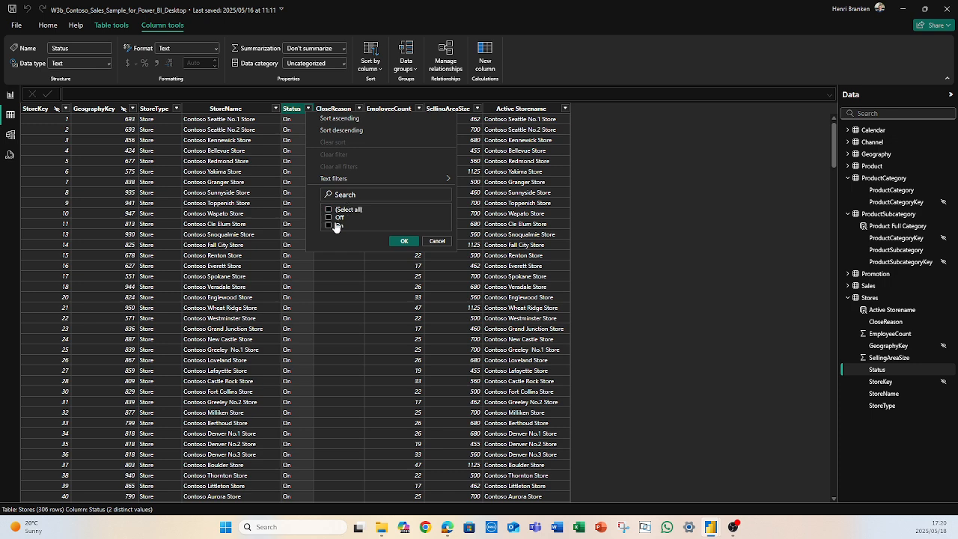
left_click(402, 241)
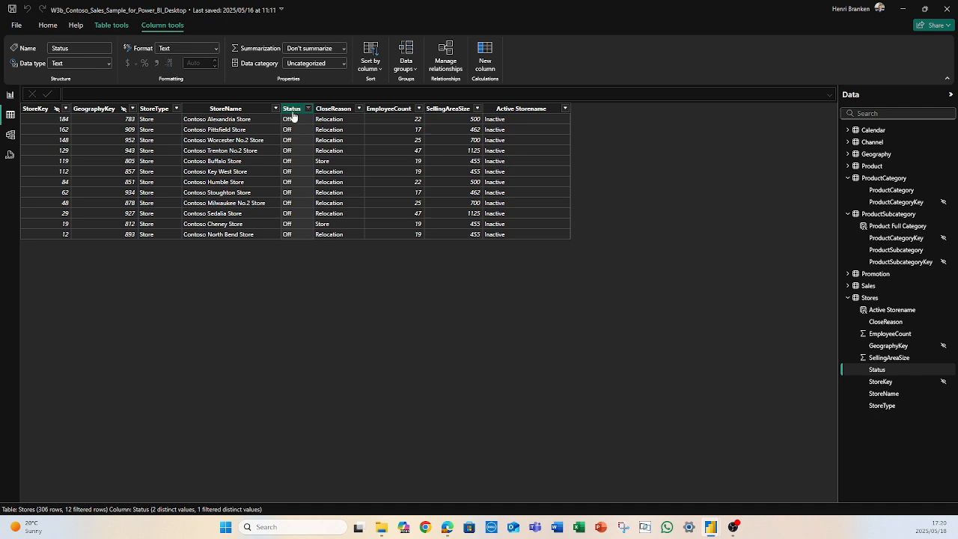
Review the Active Storename column's IF expression against the filtered rows without changing the formula
left_click(541, 109)
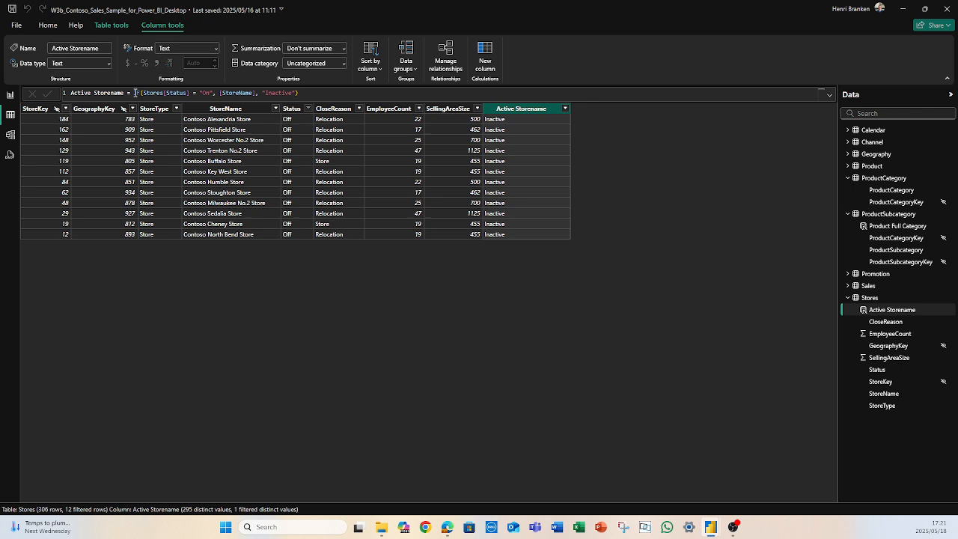
left_click_drag(133, 93, 311, 92)
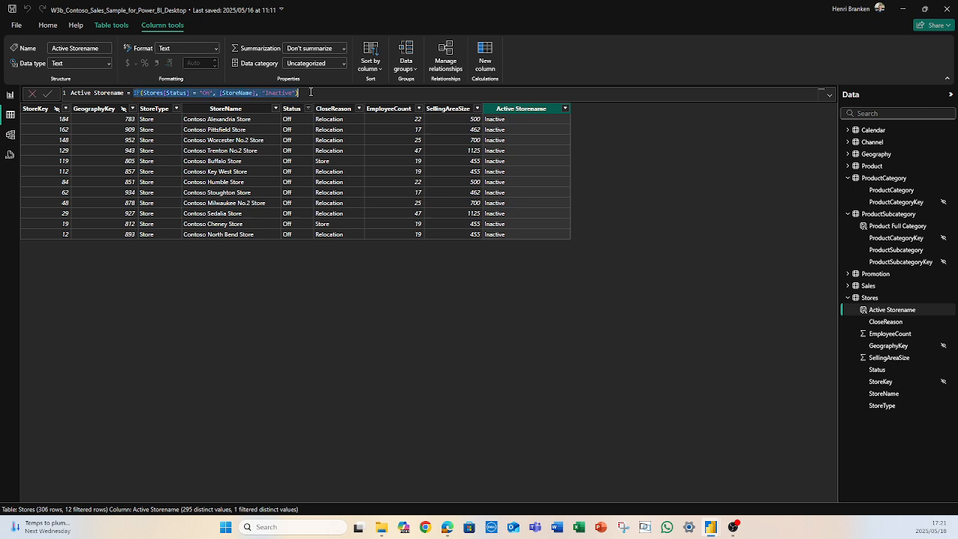
key("Escape")
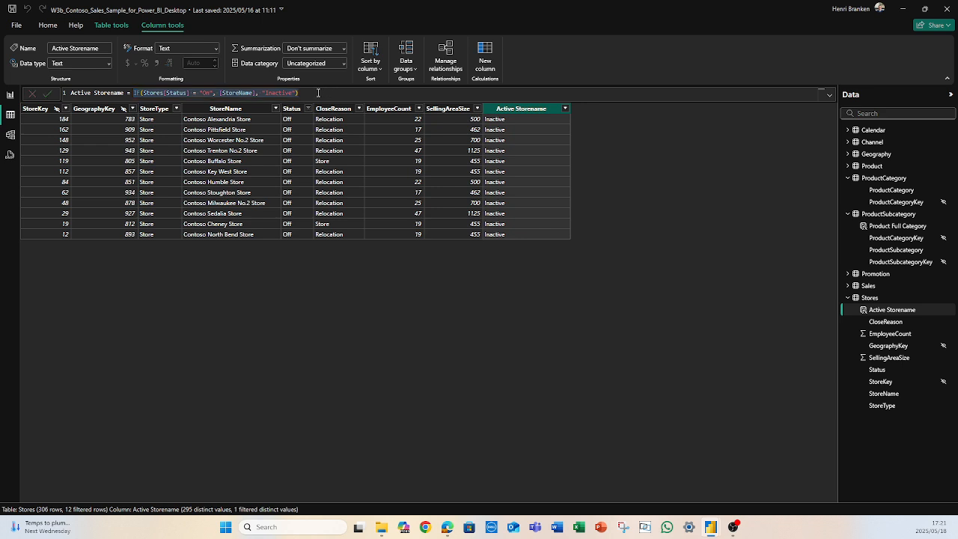
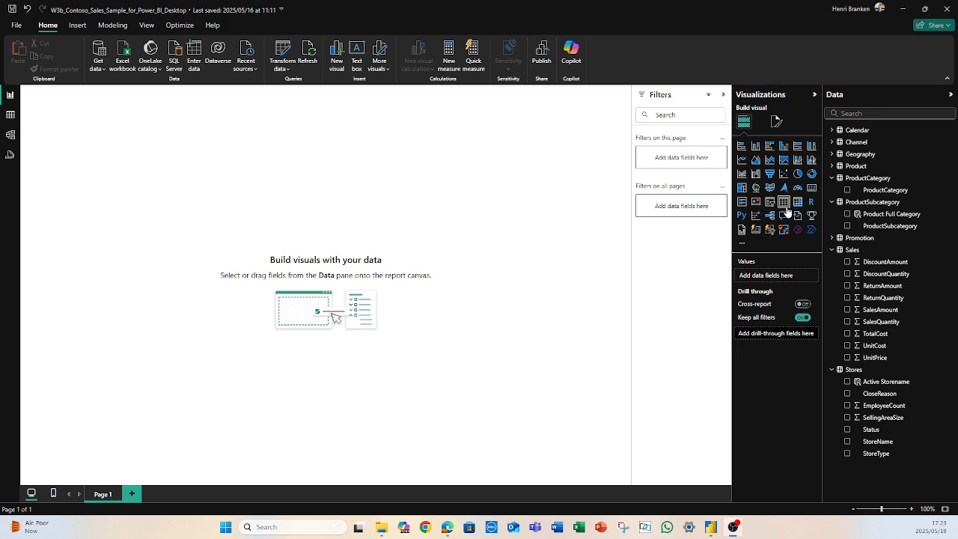
Add a table visual to the report page, enlarge it, move it toward the middle, and add the Active Storename field
left_click(784, 203)
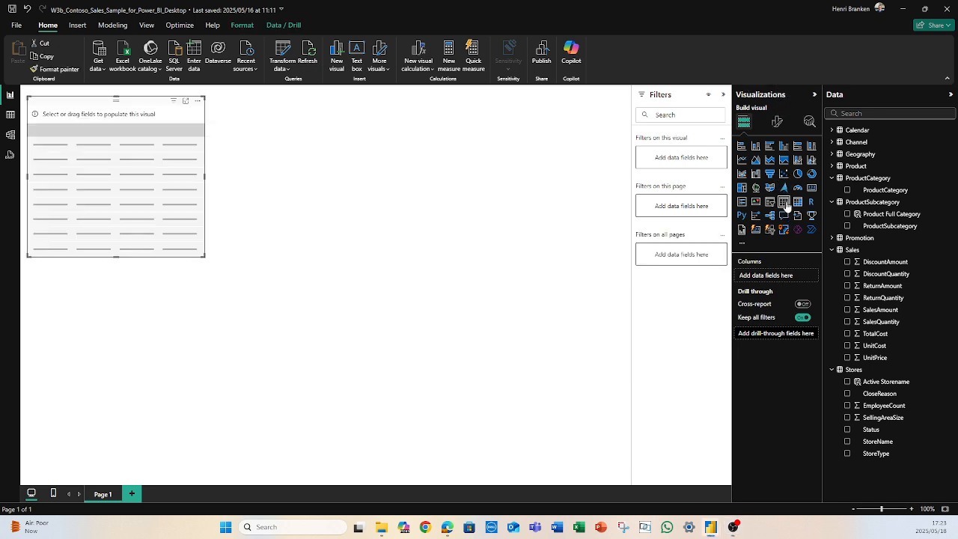
left_click_drag(209, 267, 282, 296)
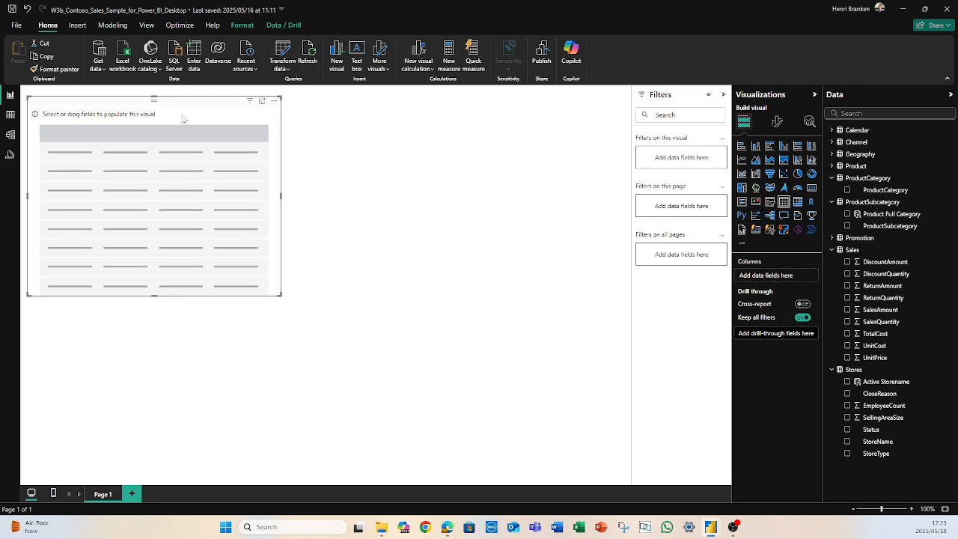
left_click_drag(180, 108, 416, 182)
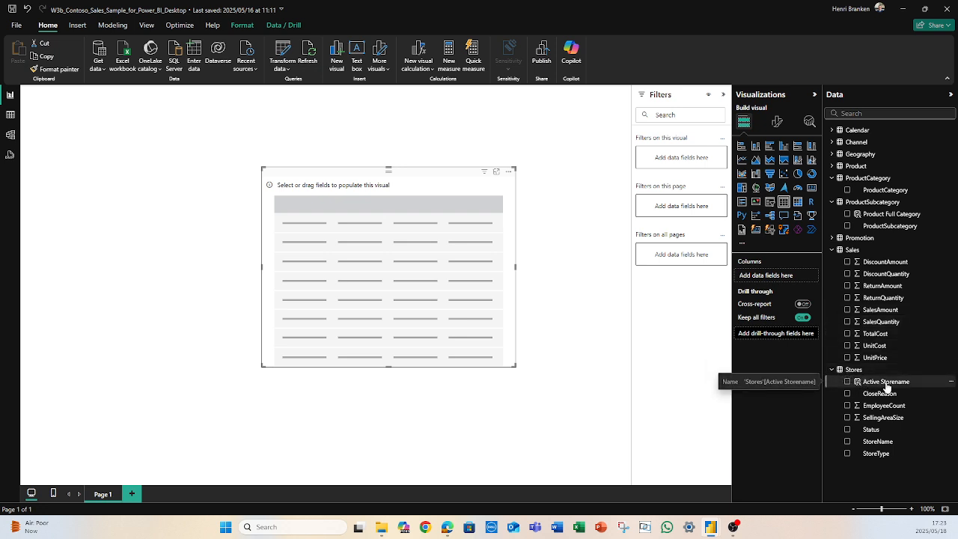
left_click_drag(861, 381, 773, 282)
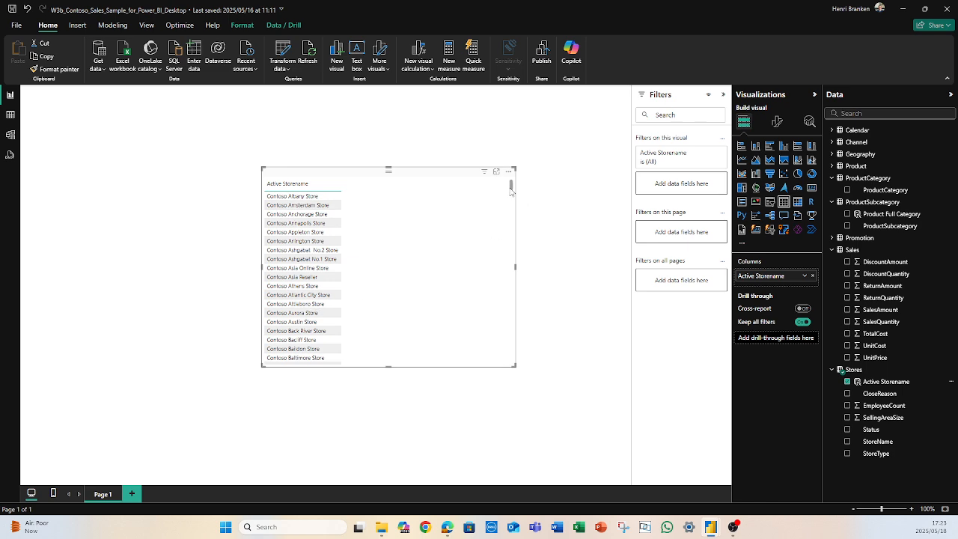
Sort the table visual by Active Storename in descending order and look through the listed store names, including Inactive
left_click_drag(512, 190, 512, 379)
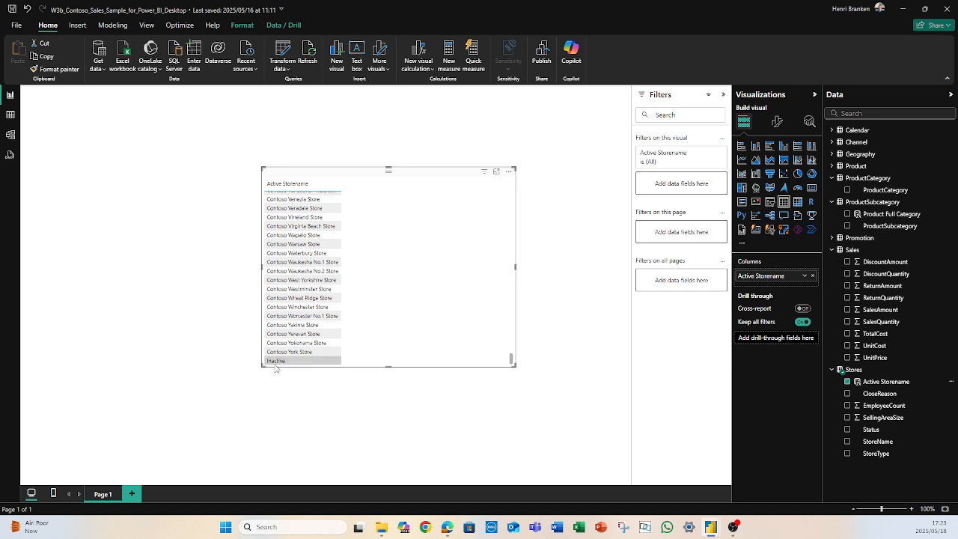
left_click_drag(512, 360, 510, 182)
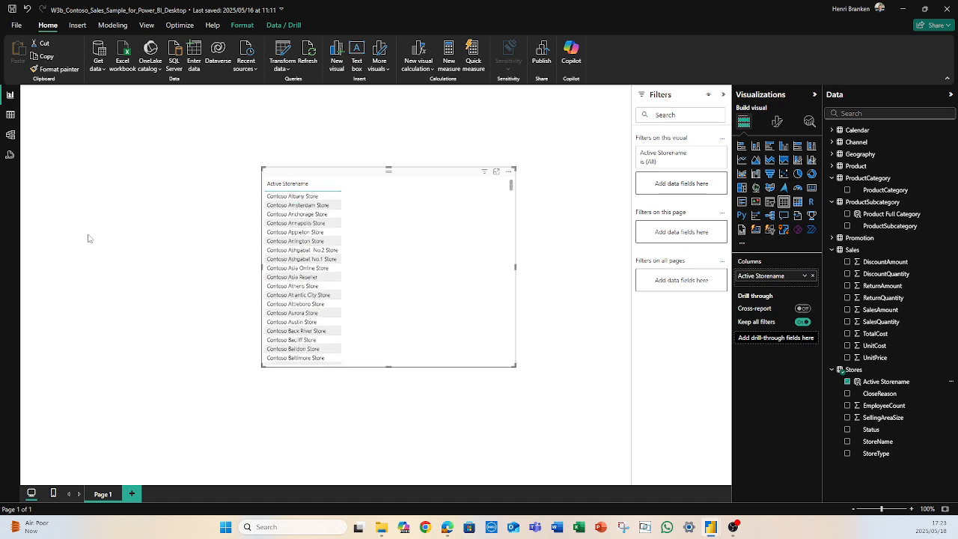
left_click(288, 185)
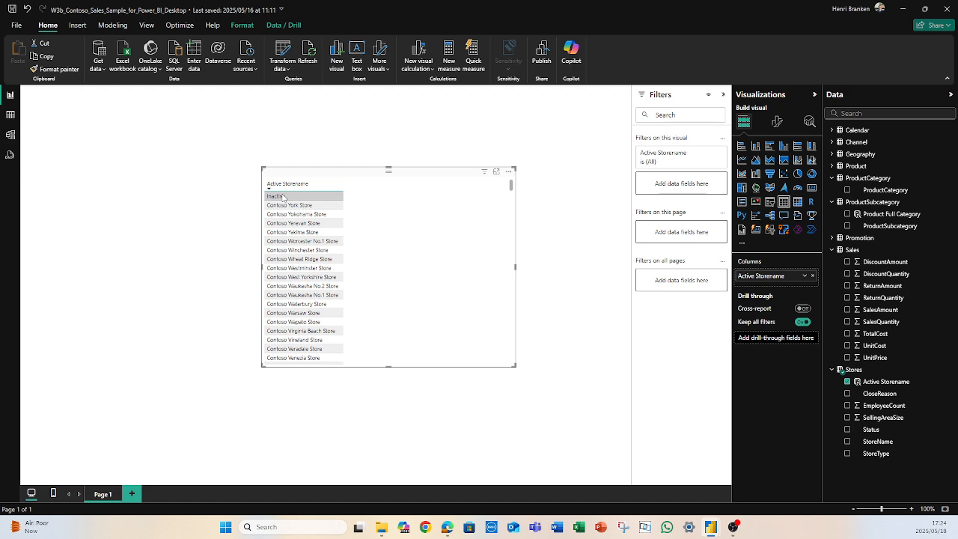
scroll(307, 247, "down", 15)
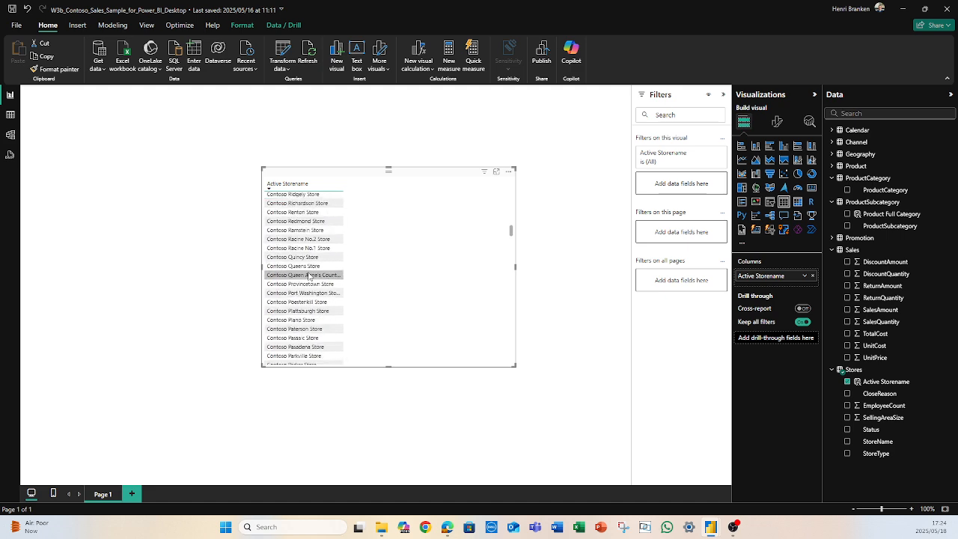
scroll(320, 265, "down", 8)
scroll(306, 268, "up", 10)
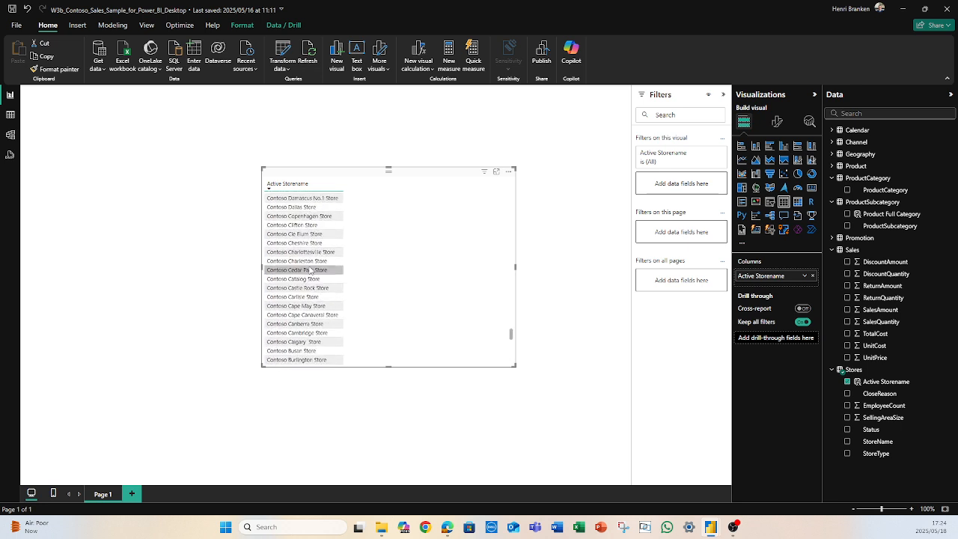
scroll(298, 270, "up", 15)
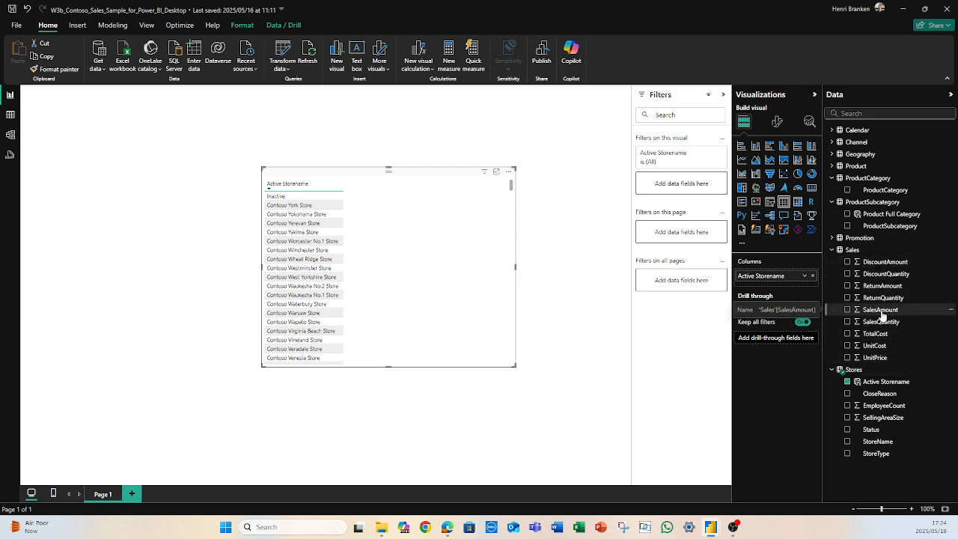
Add SalesAmount after Active Storename in the table visual and widen the Active Storename column
left_click_drag(882, 315, 747, 289)
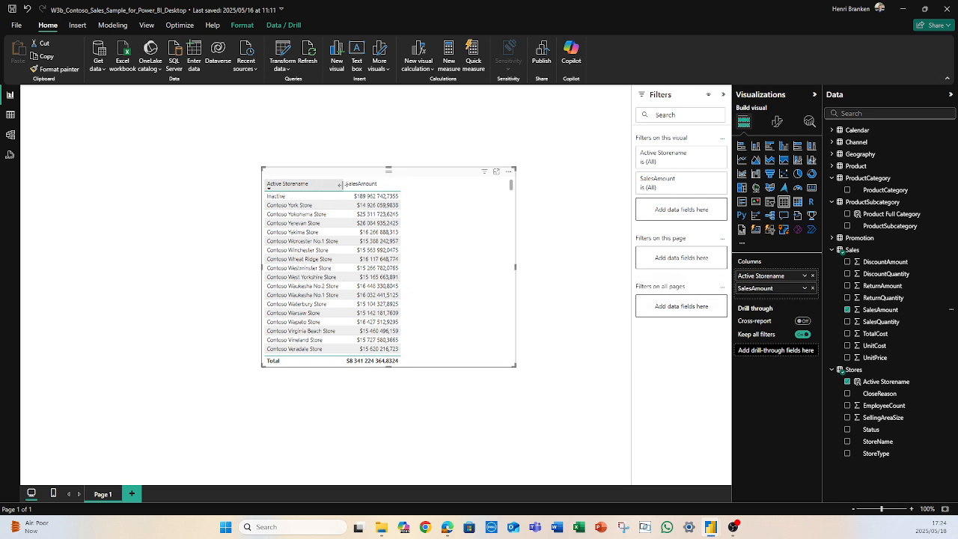
left_click_drag(342, 185, 365, 187)
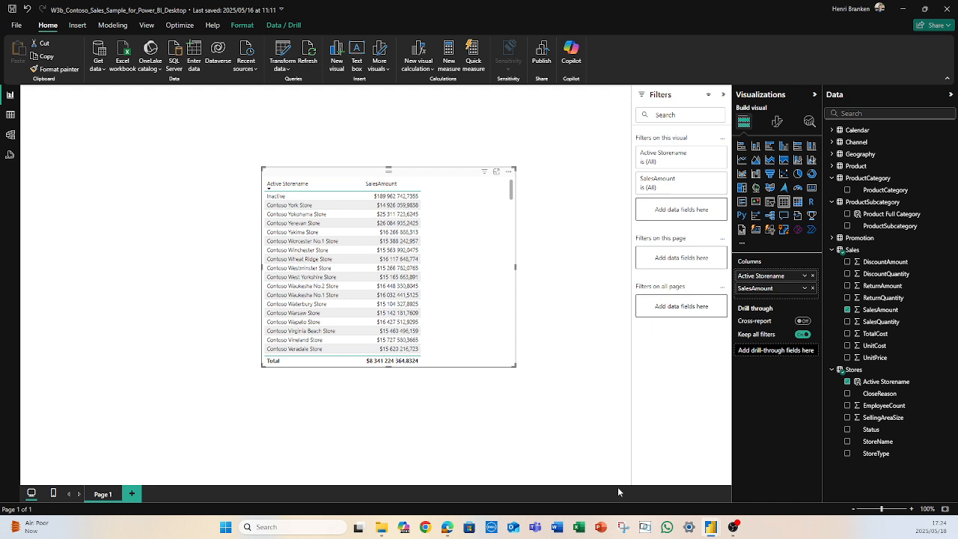
Try Maximum as the aggregation of SalesAmount in the table visual, and return it to Sum
left_click(806, 290)
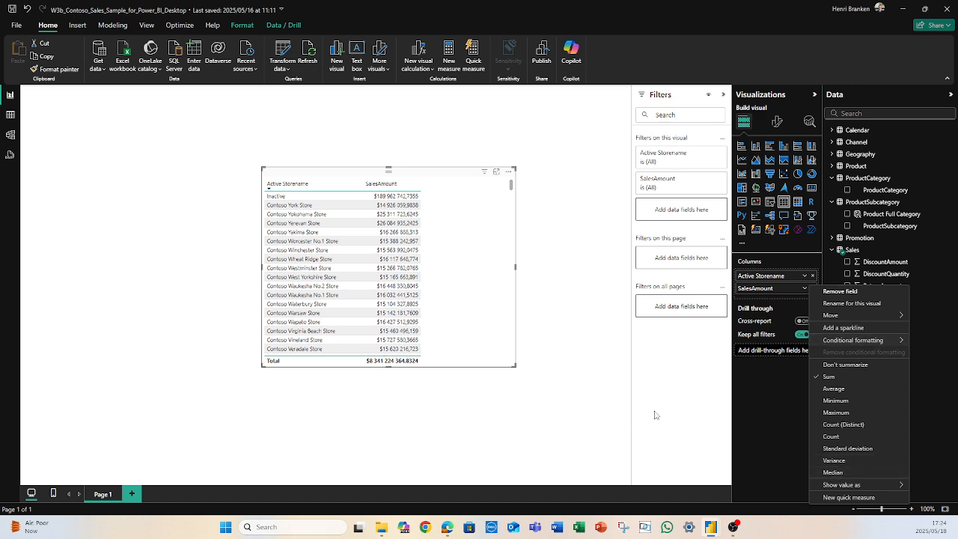
left_click(549, 408)
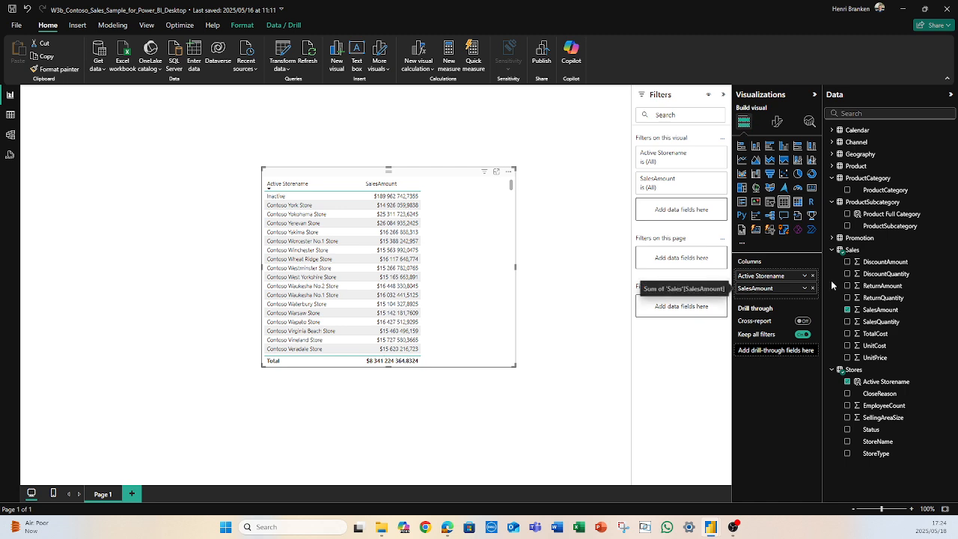
left_click(805, 291)
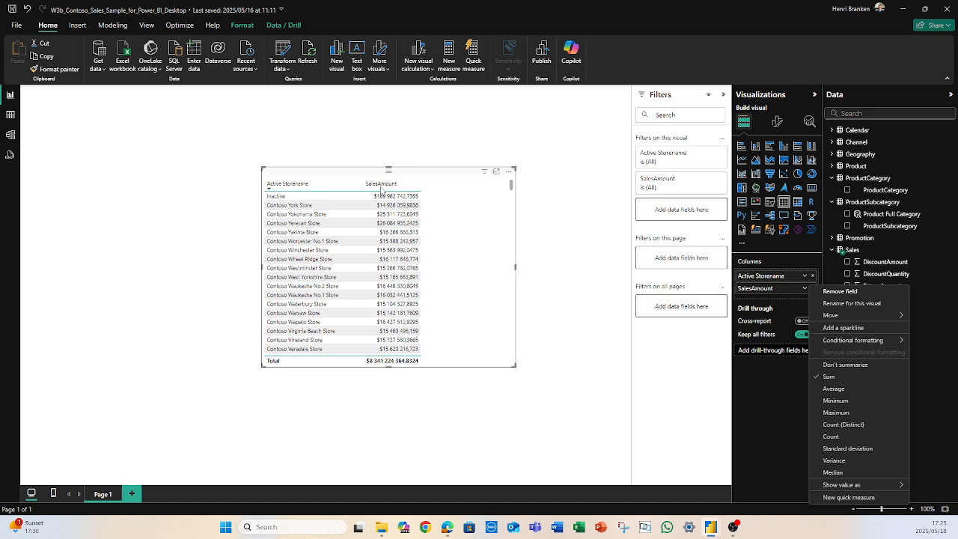
left_click(837, 413)
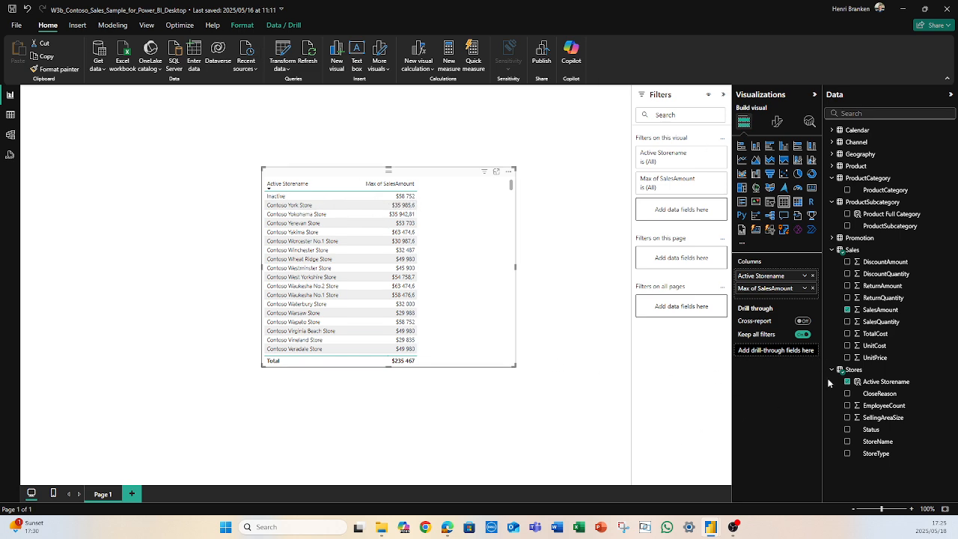
left_click(805, 289)
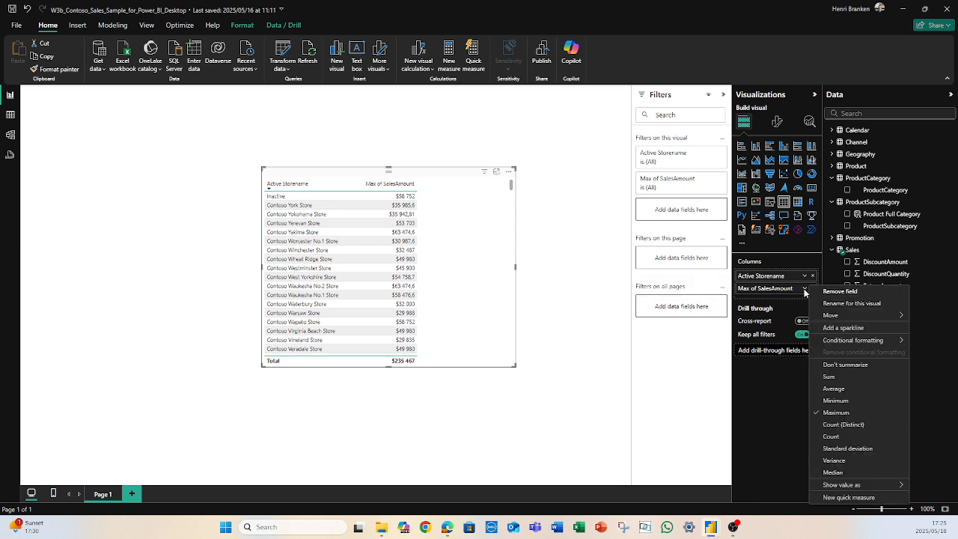
left_click(831, 376)
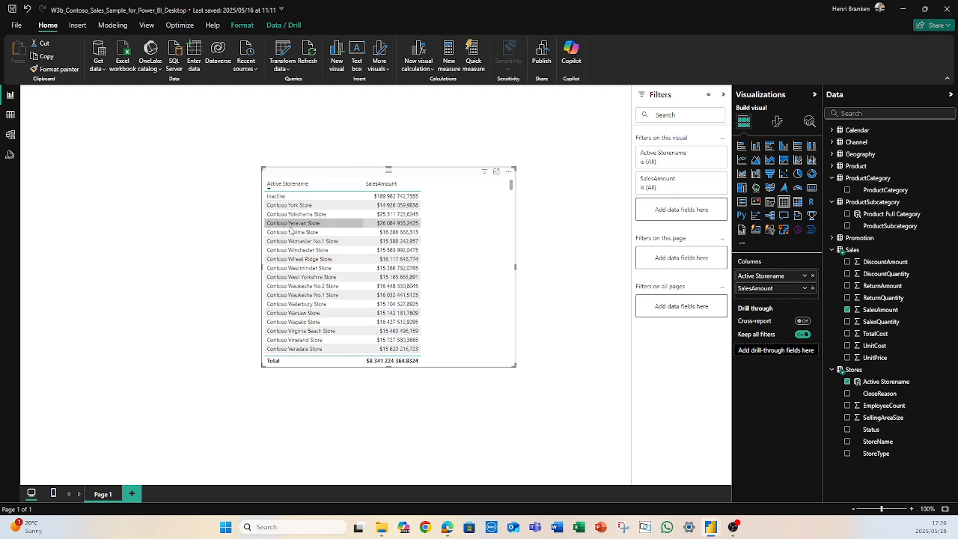
Check the Off stores in the Stores table data, and replace Active Storename with a widened Status column in the SalesAmount visual
left_click(10, 115)
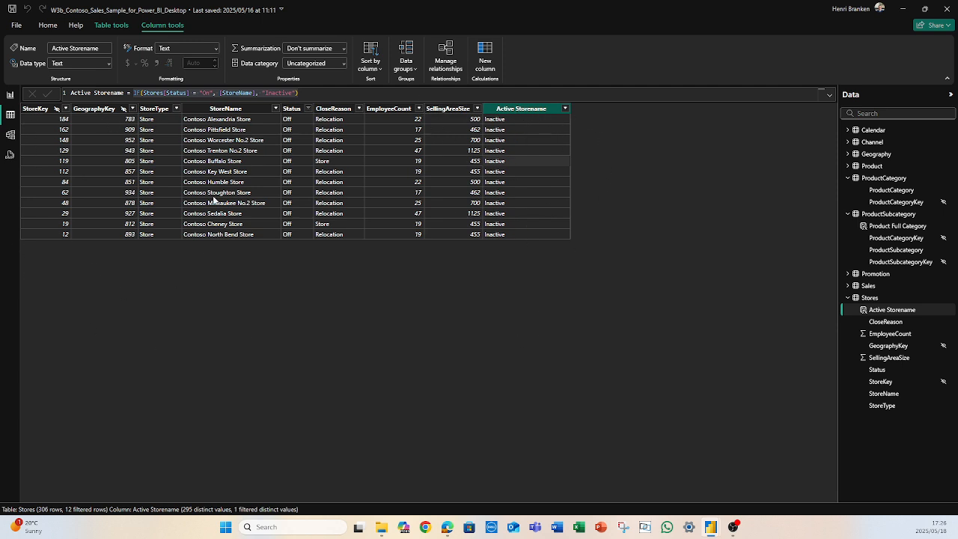
left_click(9, 95)
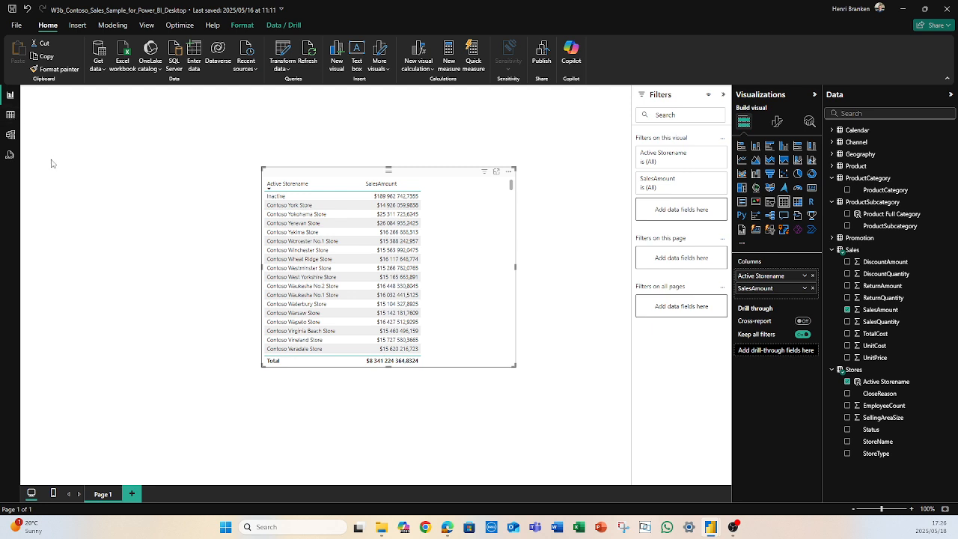
left_click(813, 277)
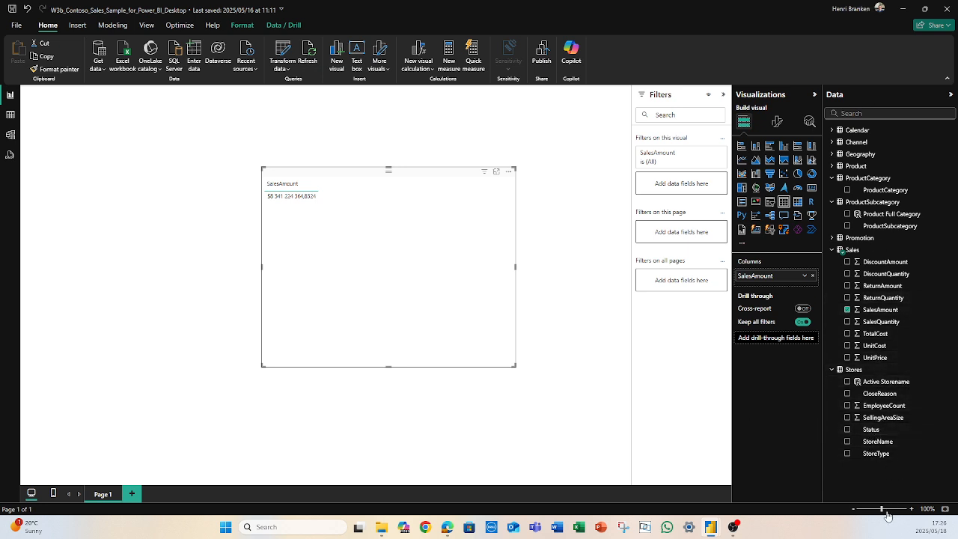
left_click_drag(881, 431, 773, 274)
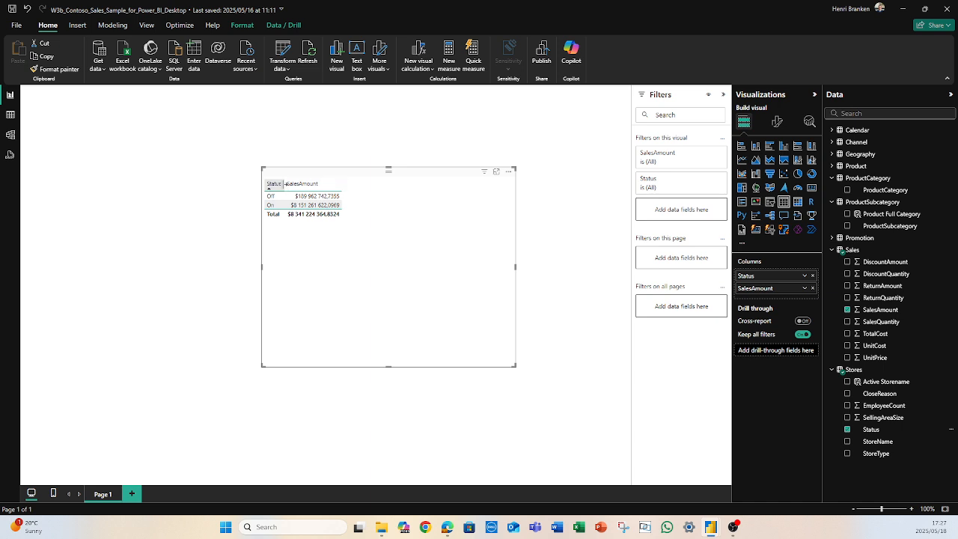
left_click_drag(284, 184, 321, 183)
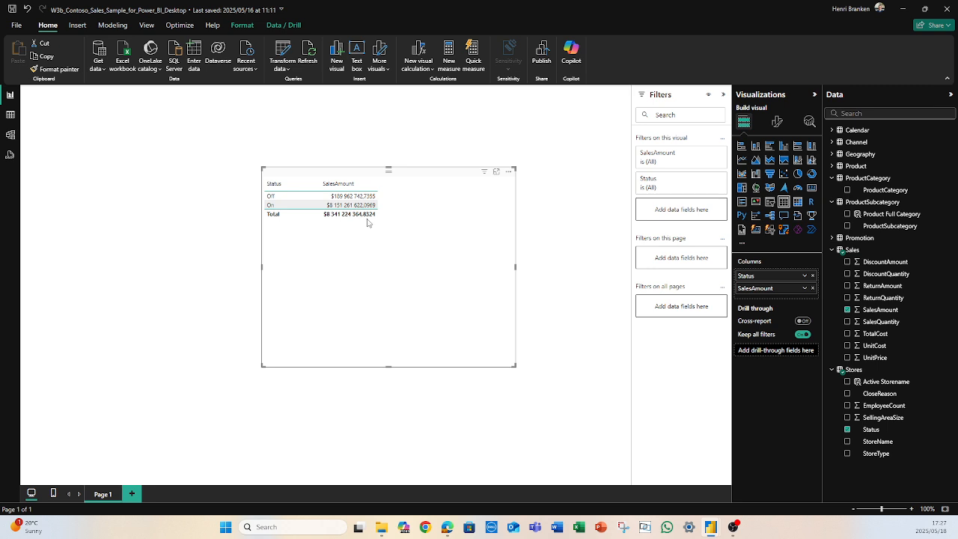
left_click(271, 206)
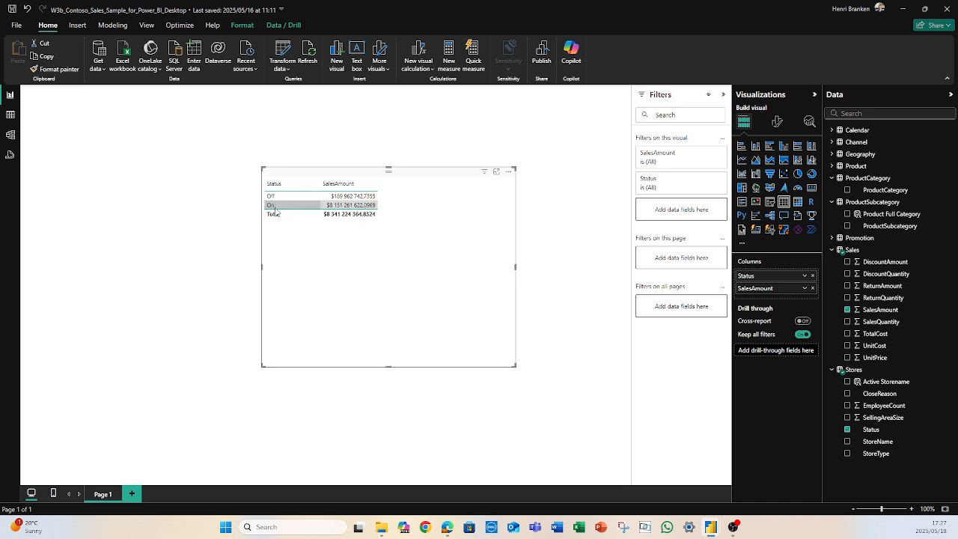
Replace Status with Active Storename in the table visual to examine the Inactive row, and delete the visual from the page
left_click(812, 276)
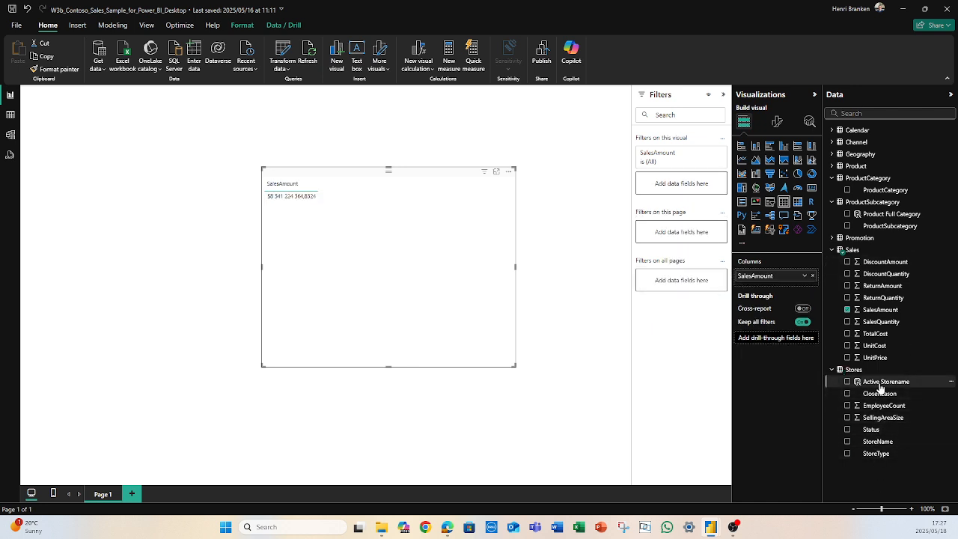
left_click_drag(881, 388, 759, 277)
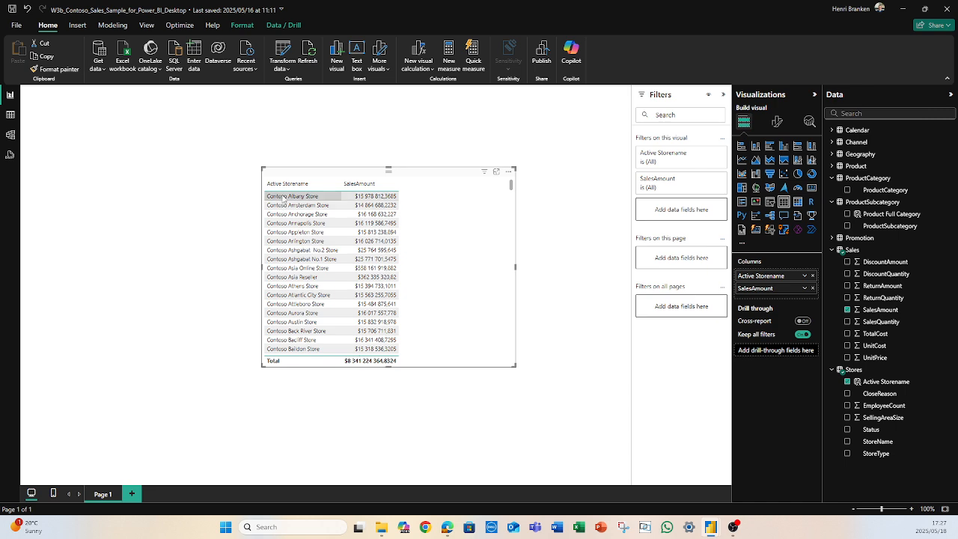
scroll(295, 246, "down", 1)
scroll(297, 258, "down", 20)
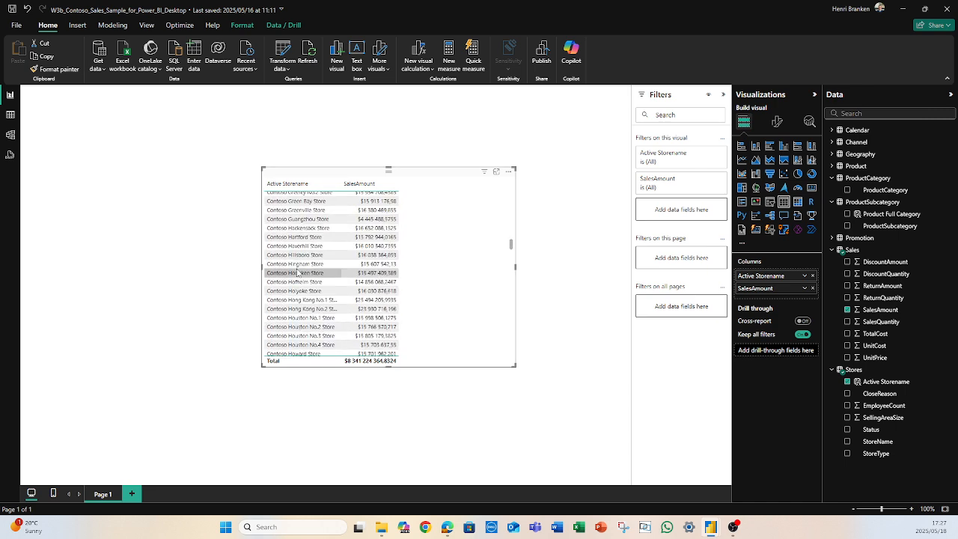
left_click_drag(514, 273, 505, 376)
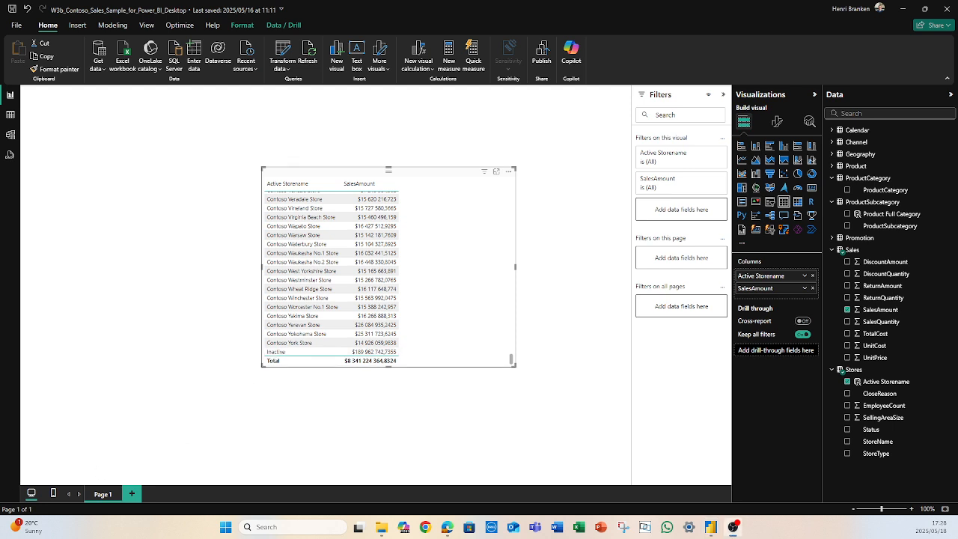
key("Delete")
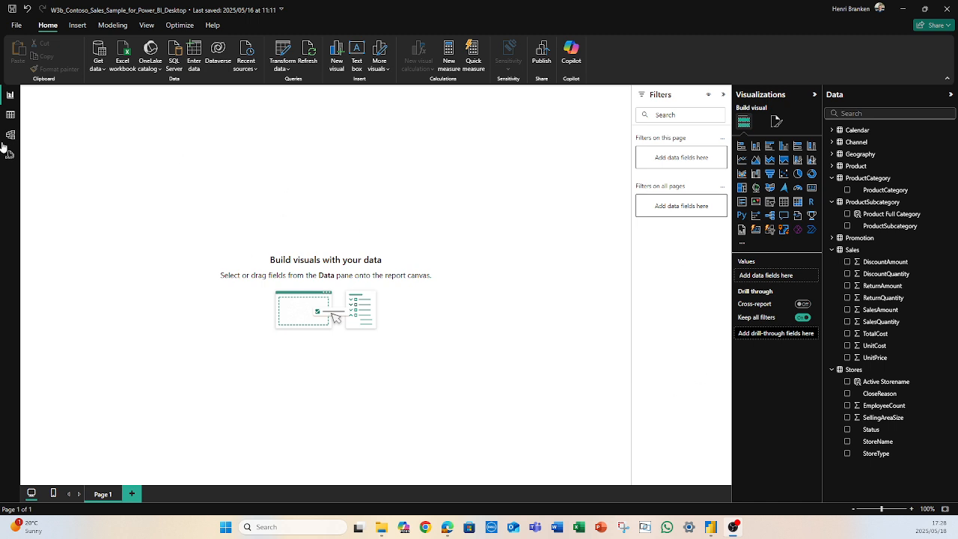
Review the Product Full Category column's RELATED formula and its " - " separator in the ProductSubcategory table data
left_click(9, 115)
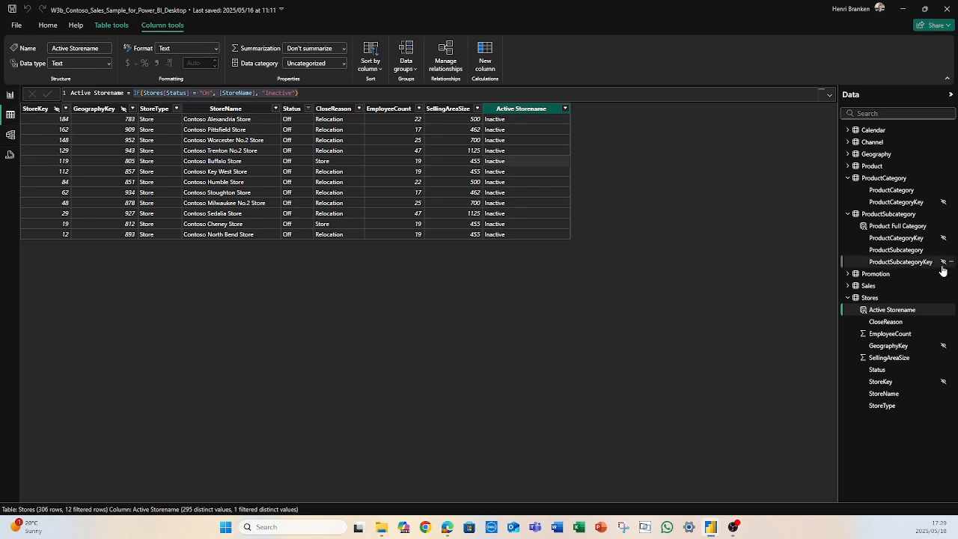
left_click(888, 214)
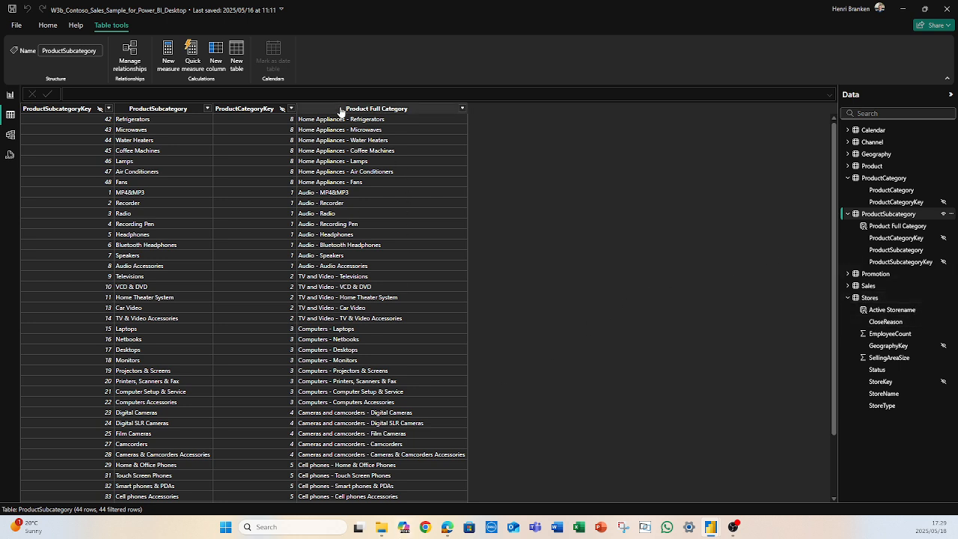
left_click(413, 110)
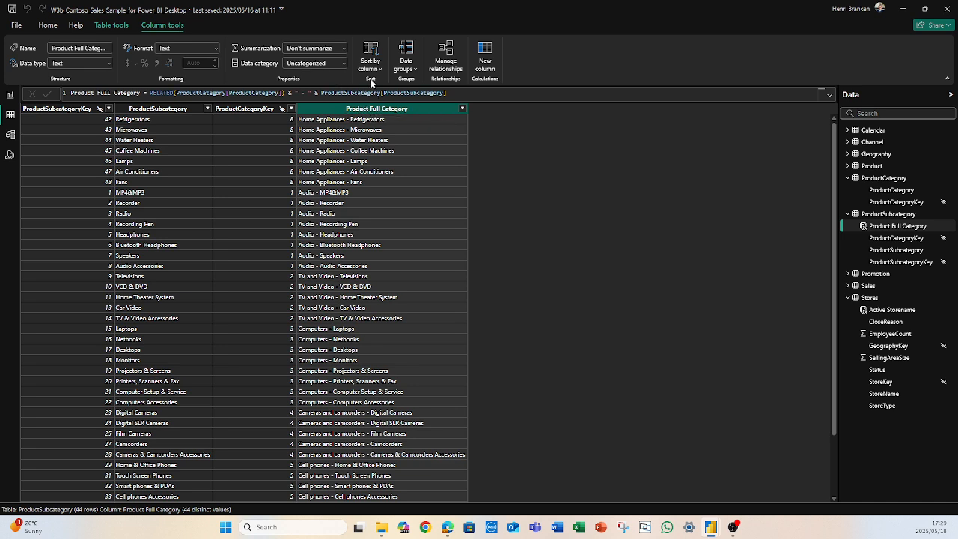
left_click(486, 93)
left_click_drag(448, 93, 40, 95)
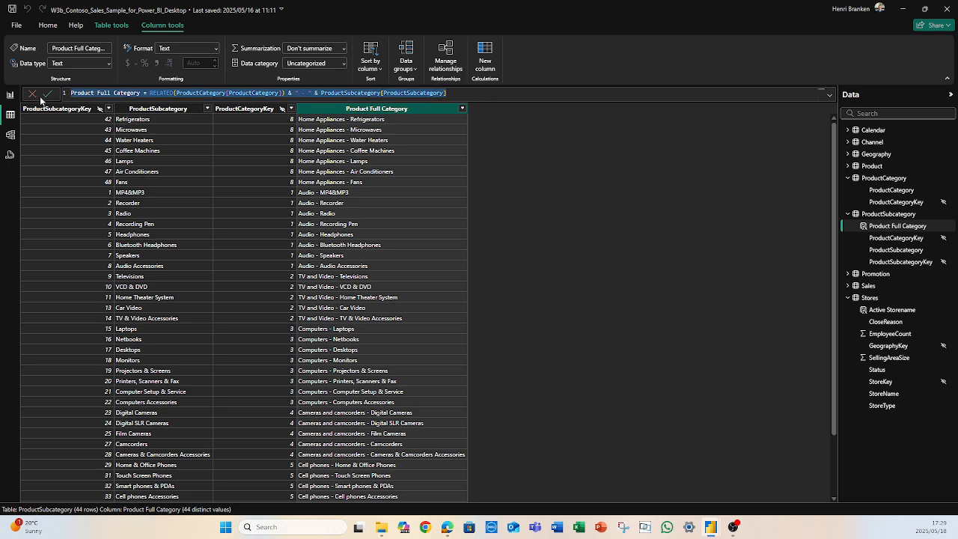
left_click(296, 93)
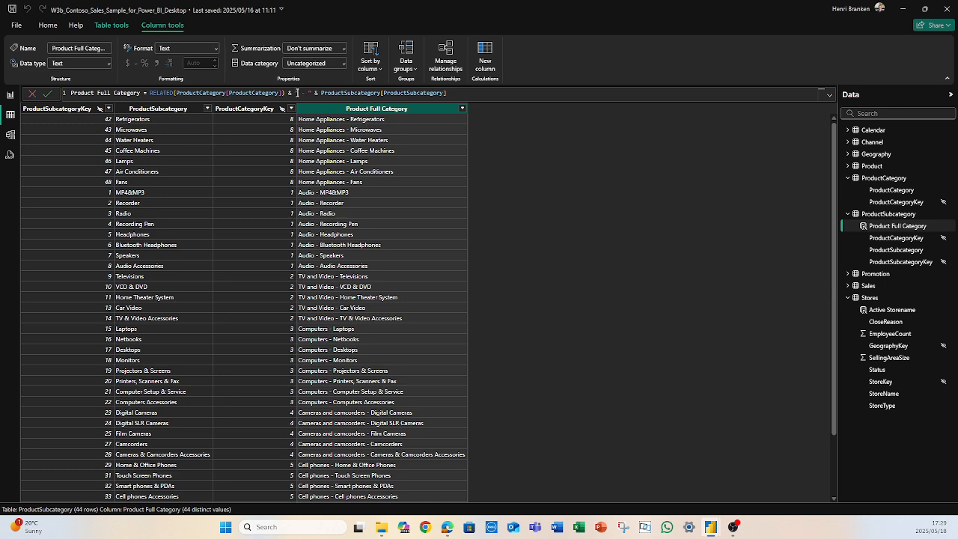
Highlight the separator and RELATED function in the Product Full Category formula, and examine the ProductSubcategory–ProductCategory relationship in the data model
left_click_drag(297, 93, 449, 89)
left_click(470, 92)
left_click_drag(150, 92, 173, 90)
left_click(11, 135)
scroll(83, 238, "up", 2)
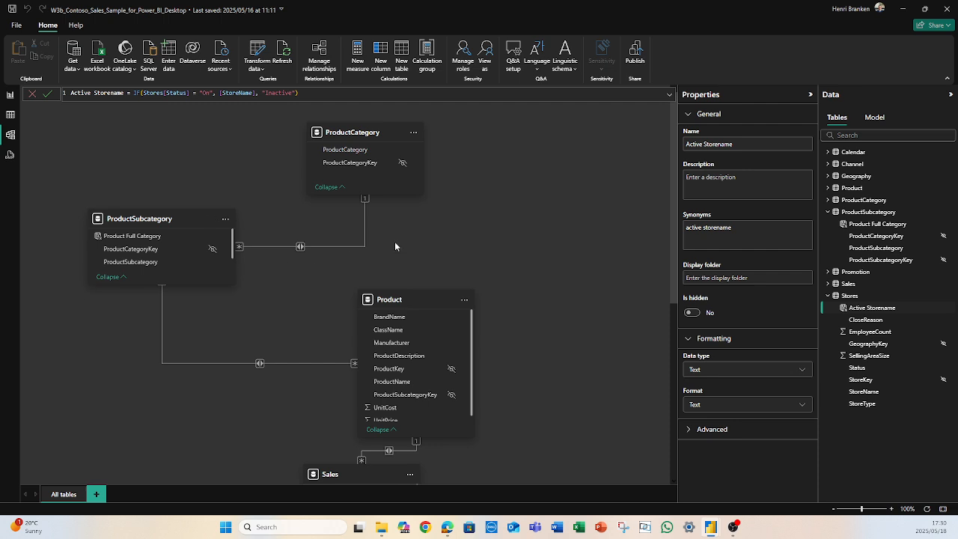
mouse_move(360, 133)
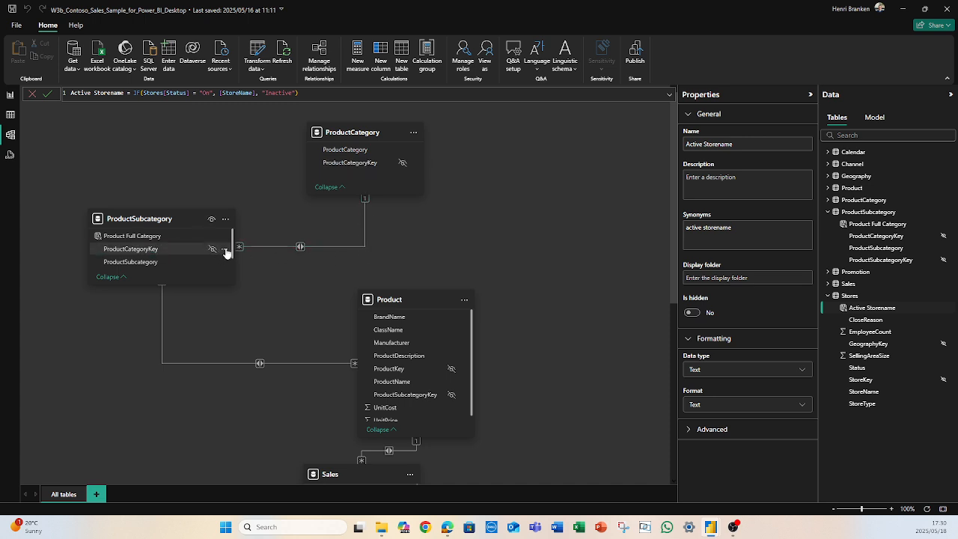
Review the RELATED function, its ProductCategory[ProductCategory] argument and the first & operator in the Product Full Category formula in the table data
left_click(9, 114)
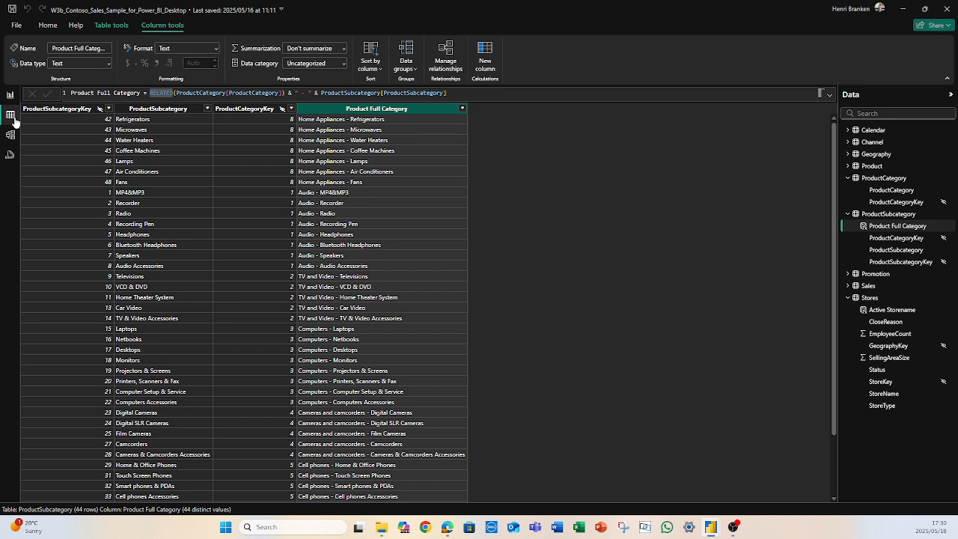
left_click(172, 92)
left_click(152, 92)
double_click(163, 93)
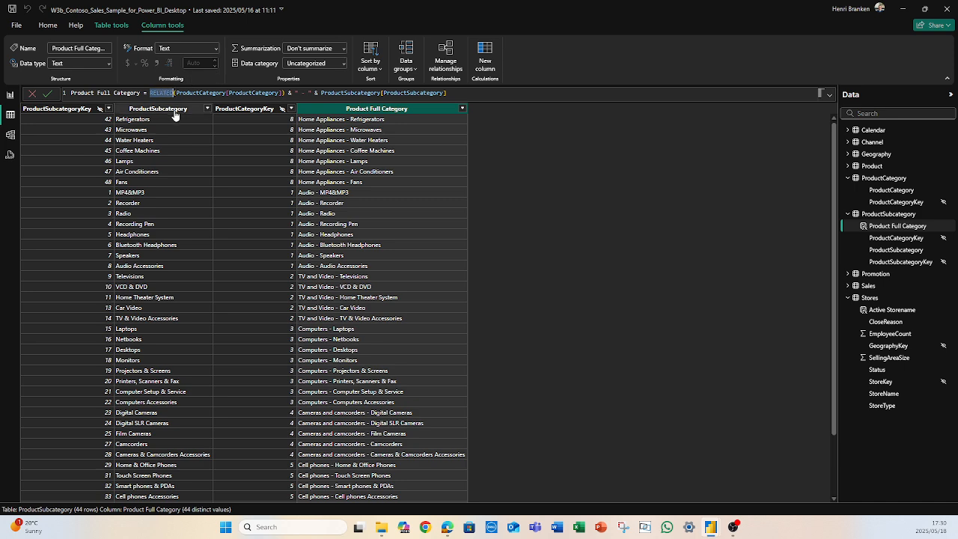
left_click(199, 93)
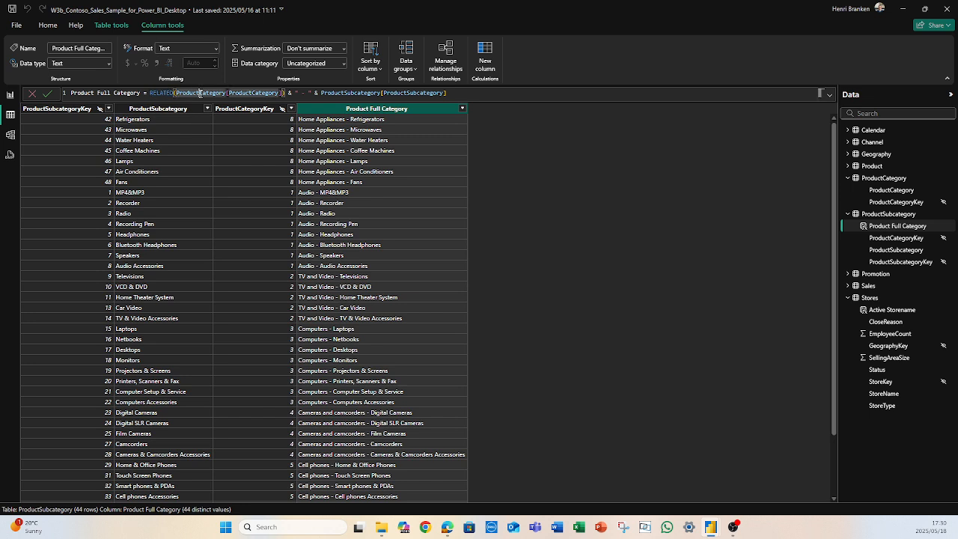
left_click(270, 93)
left_click(178, 93)
left_click(307, 92)
double_click(290, 93)
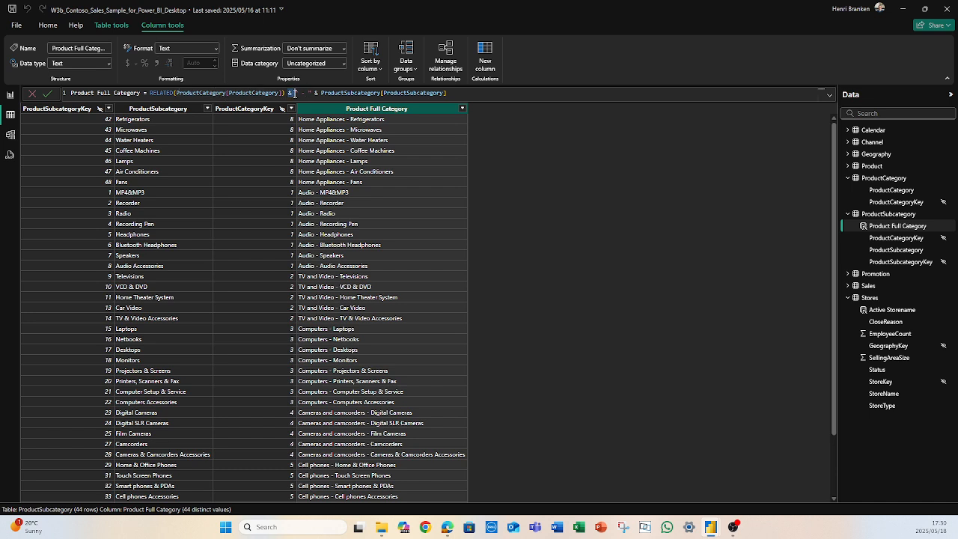
Review the second & operator, the " - " separator and the ProductSubcategory[ProductSubcategory] reference in the Product Full Category formula
double_click(315, 93)
left_click(464, 100)
left_click(282, 94)
left_click_drag(296, 92, 311, 92)
left_click(303, 94)
left_click(321, 93)
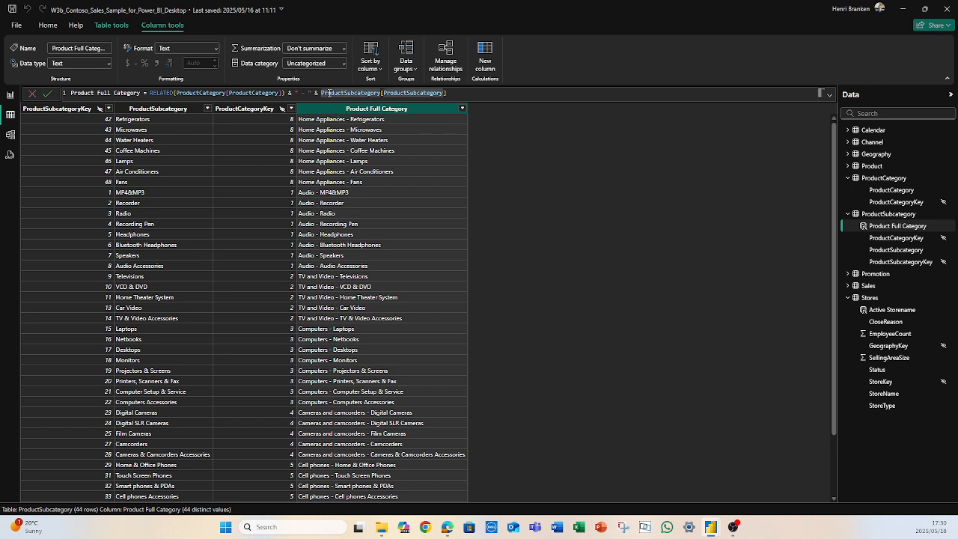
left_click_drag(463, 93, 320, 93)
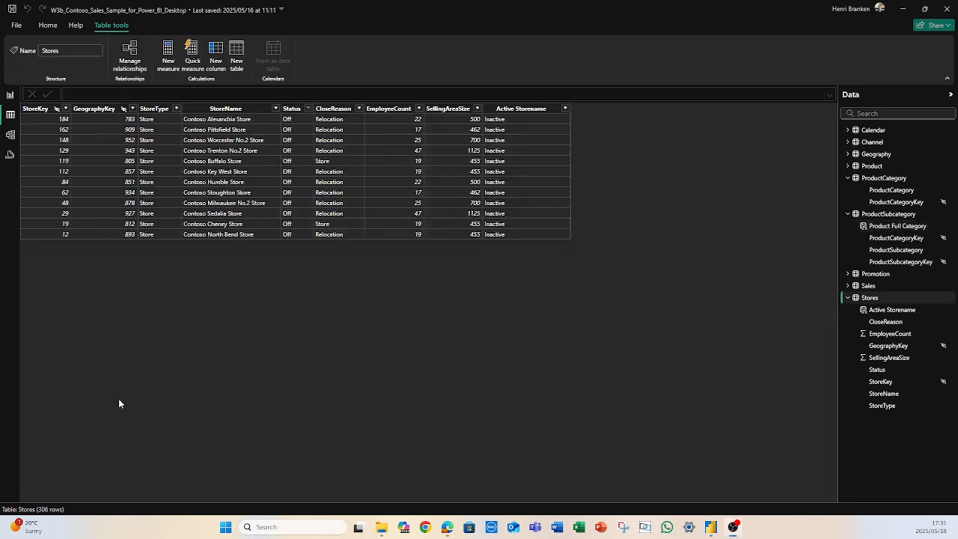
Change the Status filter in the Stores table data to show all stores, both On and Off
left_click(307, 110)
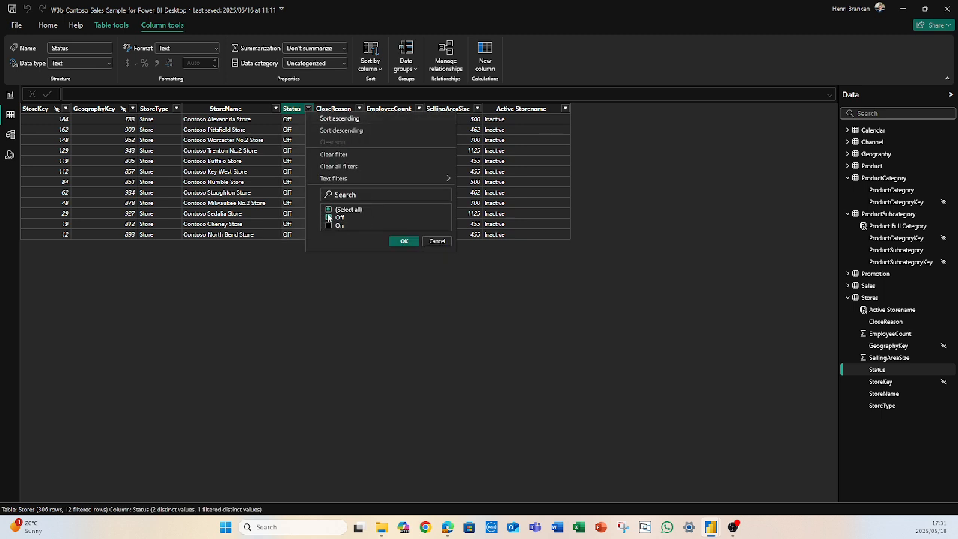
left_click(328, 217)
left_click(330, 212)
left_click(403, 241)
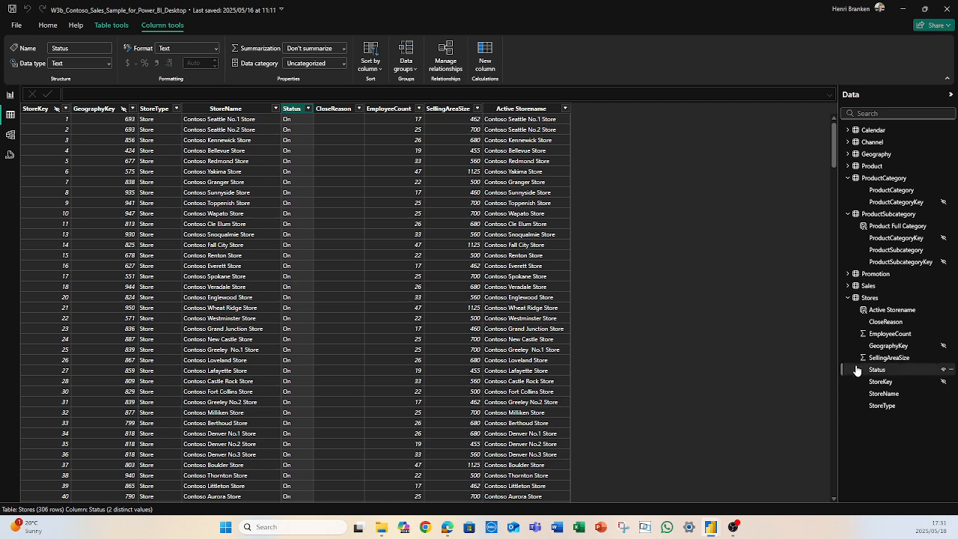
Review the Active Storename column of the Stores table, examining its column name and the whole IF expression
left_click(863, 301)
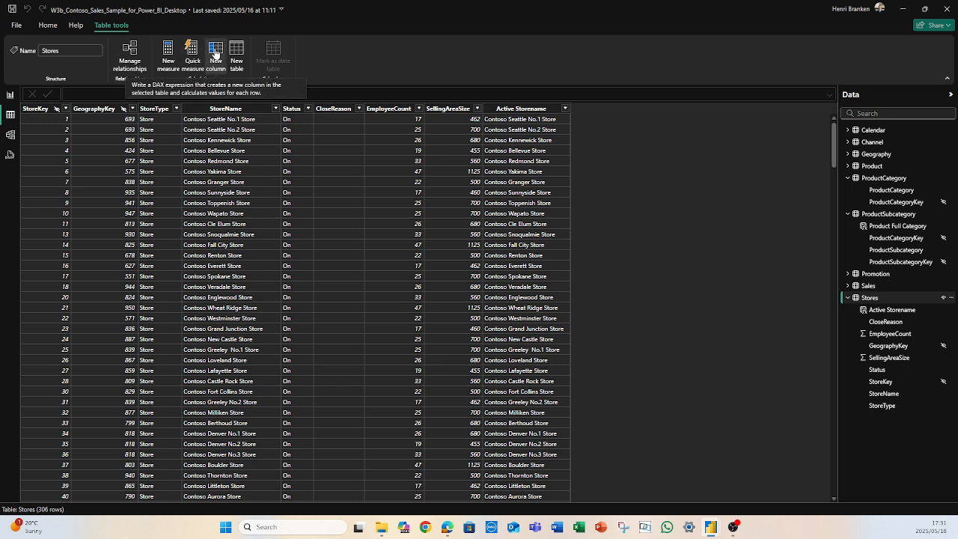
left_click(539, 109)
left_click(328, 93)
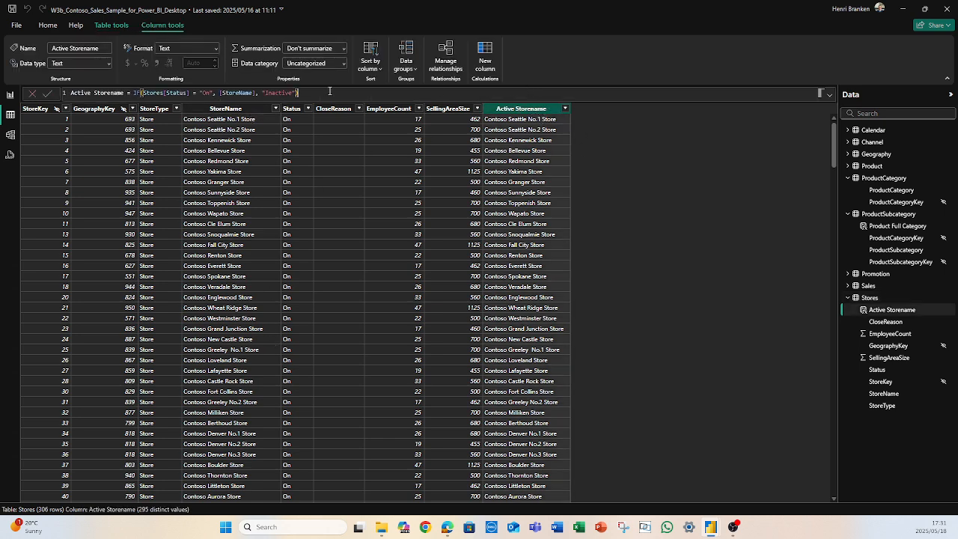
key("ctrl+a")
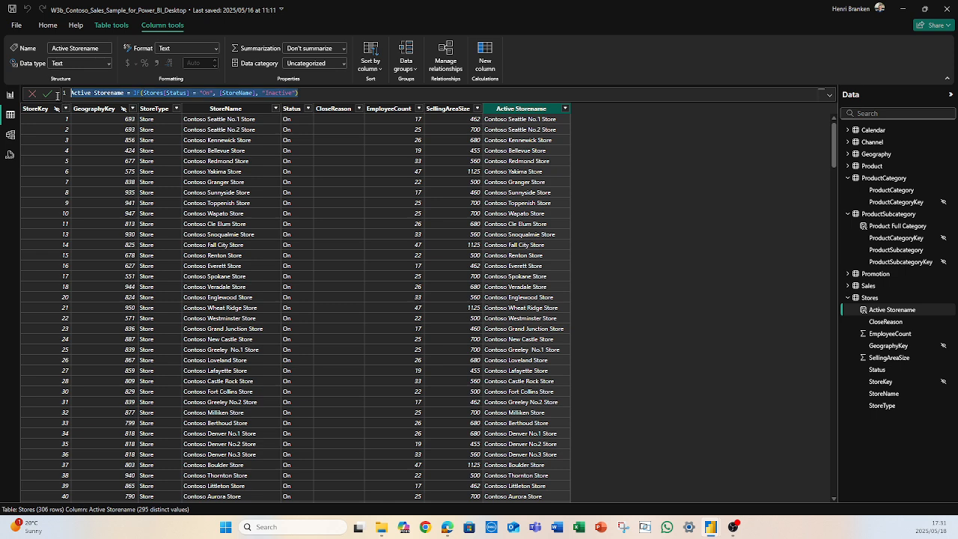
left_click(95, 92)
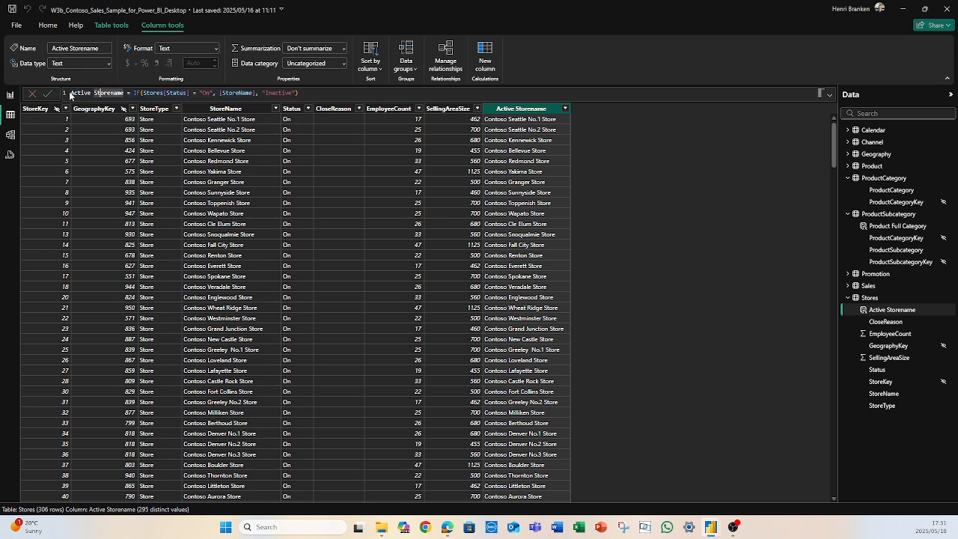
left_click(143, 93)
left_click(317, 93)
left_click_drag(298, 93, 136, 93)
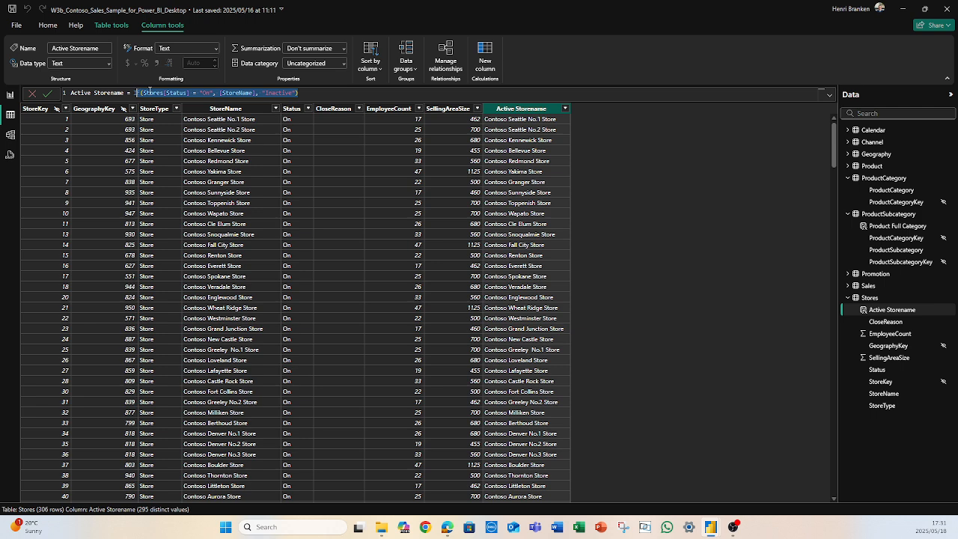
left_click(312, 87)
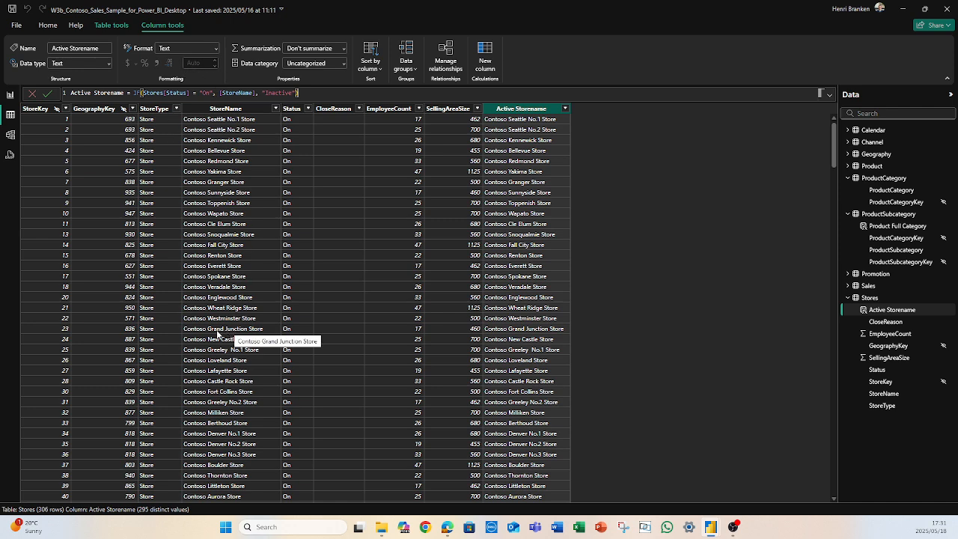
Highlight the Stores[Status] = "On" condition in the Active Storename formula and check it against the Off stores near the end of the Stores data
left_click(142, 93)
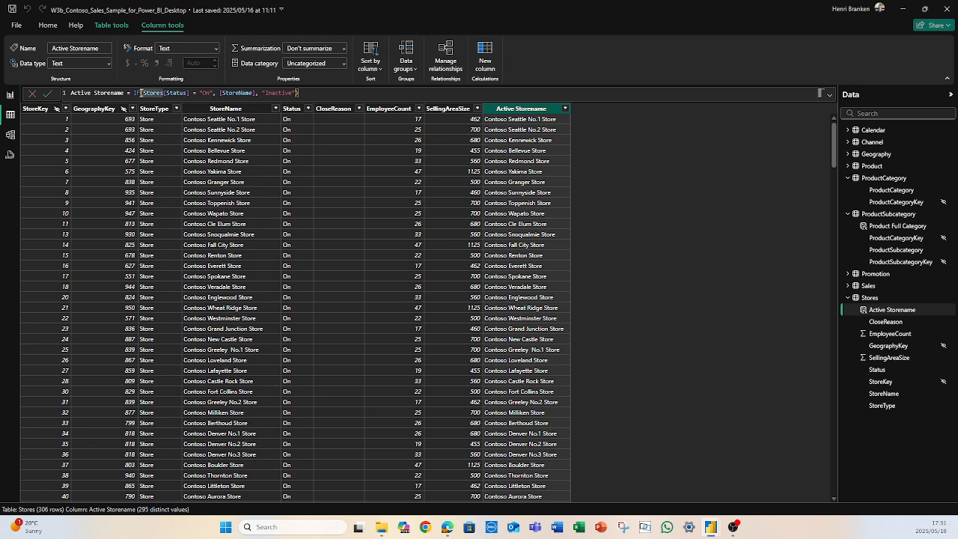
left_click_drag(141, 93, 213, 93)
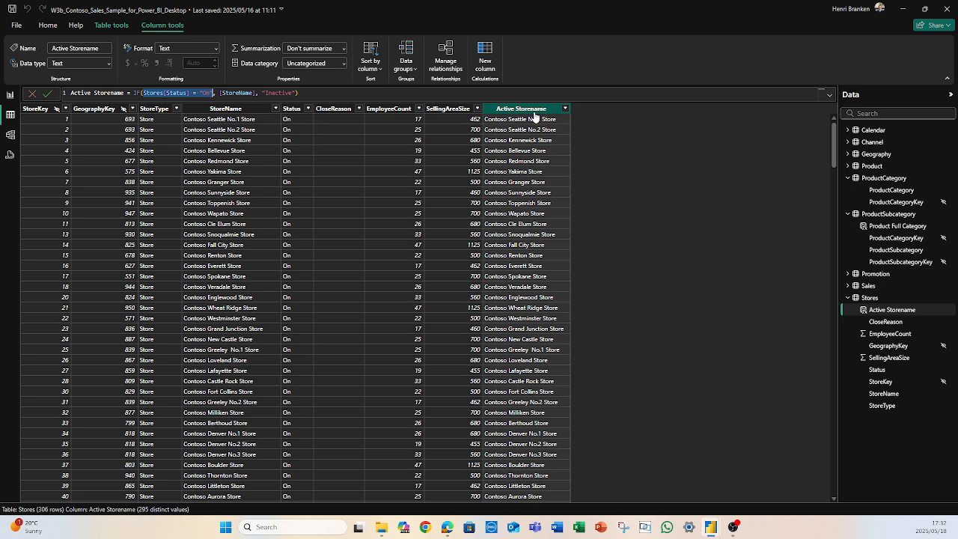
scroll(225, 281, "down", 20)
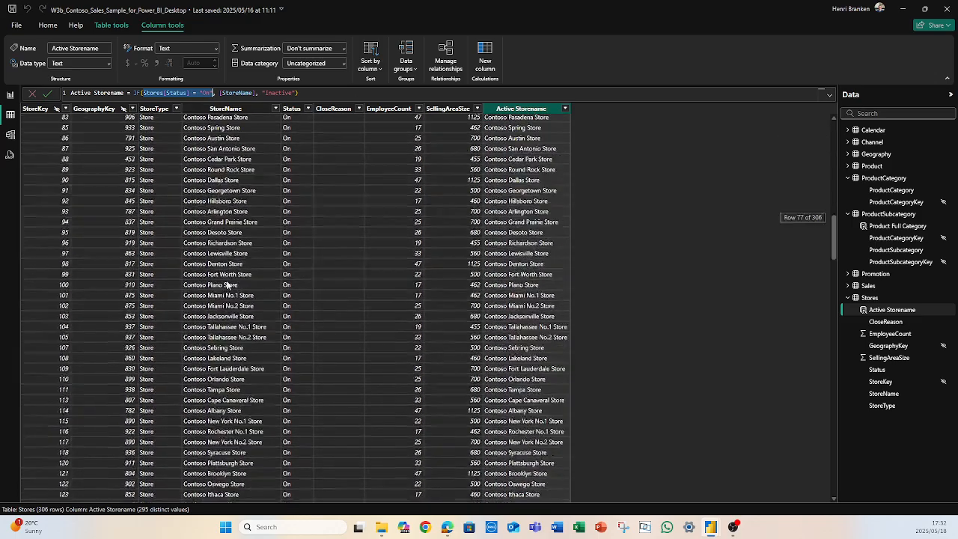
scroll(220, 280, "down", 20)
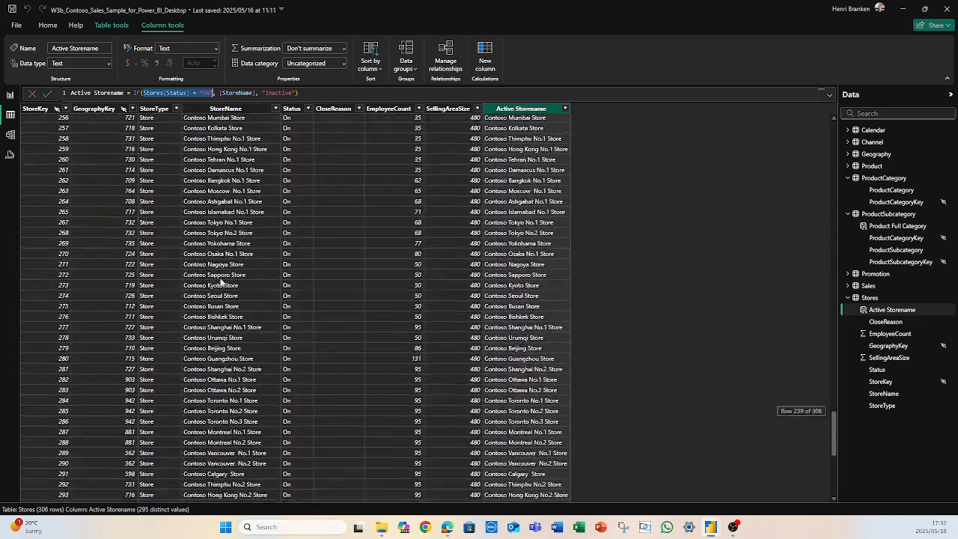
scroll(234, 266, "down", 1)
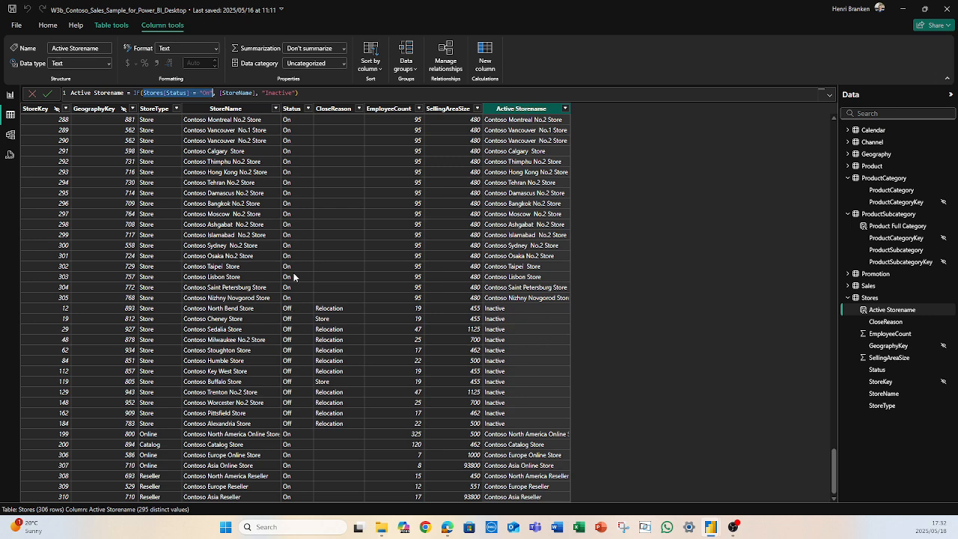
left_click(492, 313)
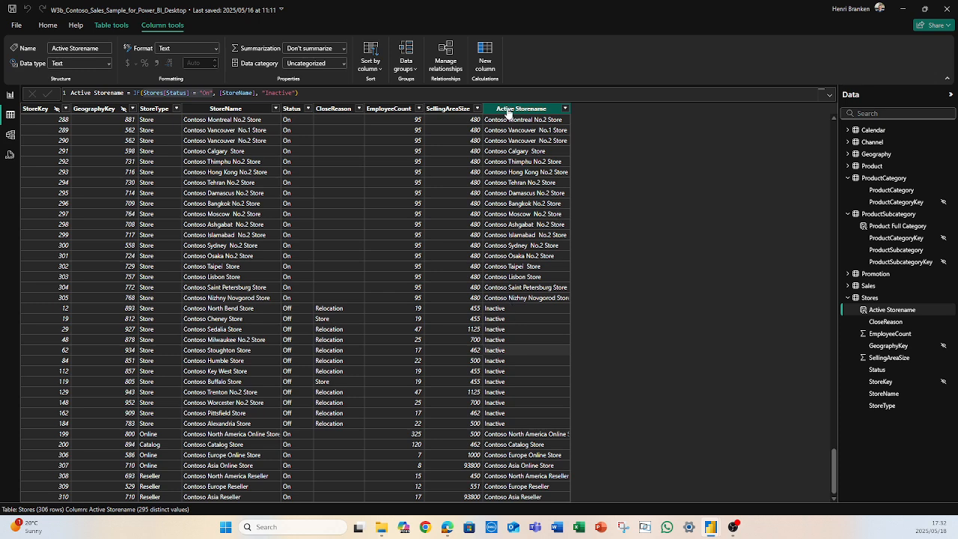
Add a widened table visual of Active Storename and SalesAmount near the middle of Page 1, and look through its store rows
left_click(10, 95)
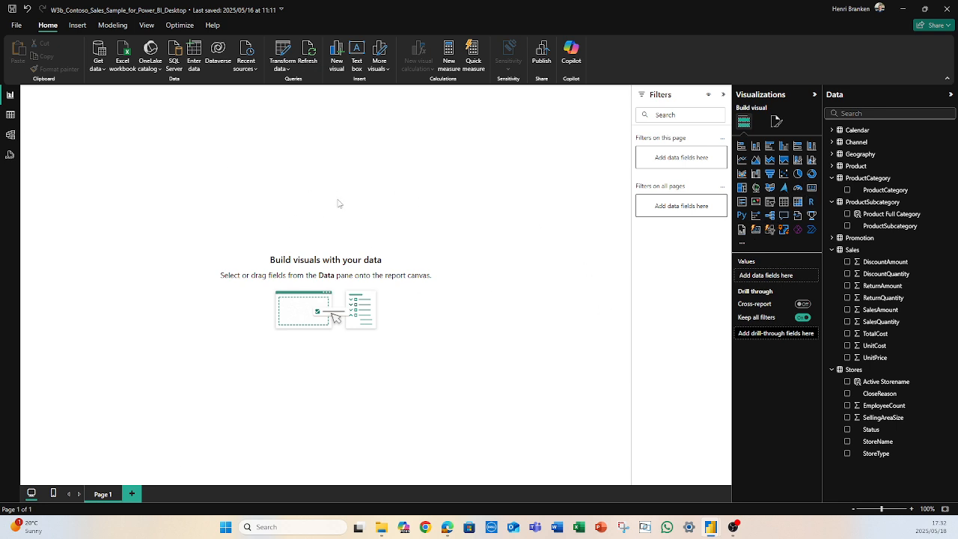
left_click(784, 201)
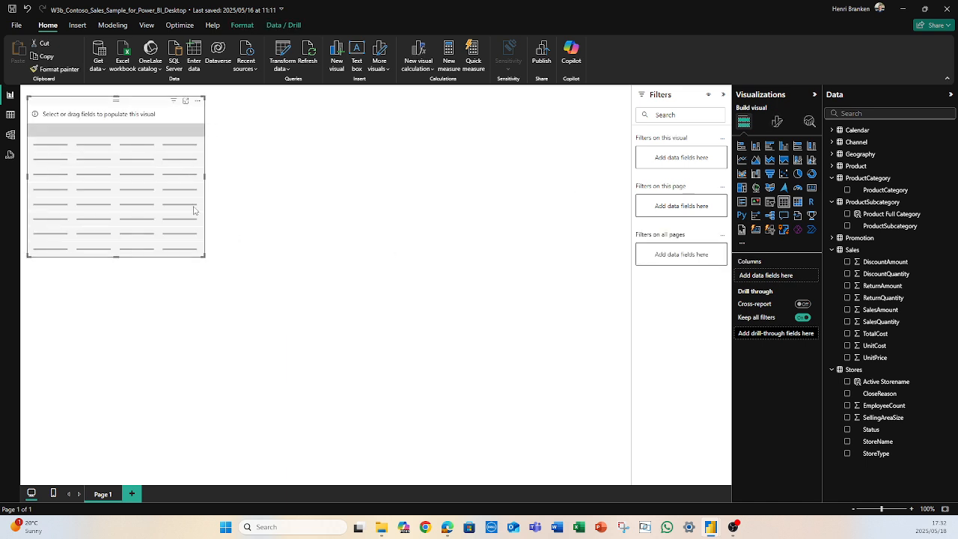
left_click_drag(204, 177, 410, 177)
left_click_drag(232, 163, 336, 245)
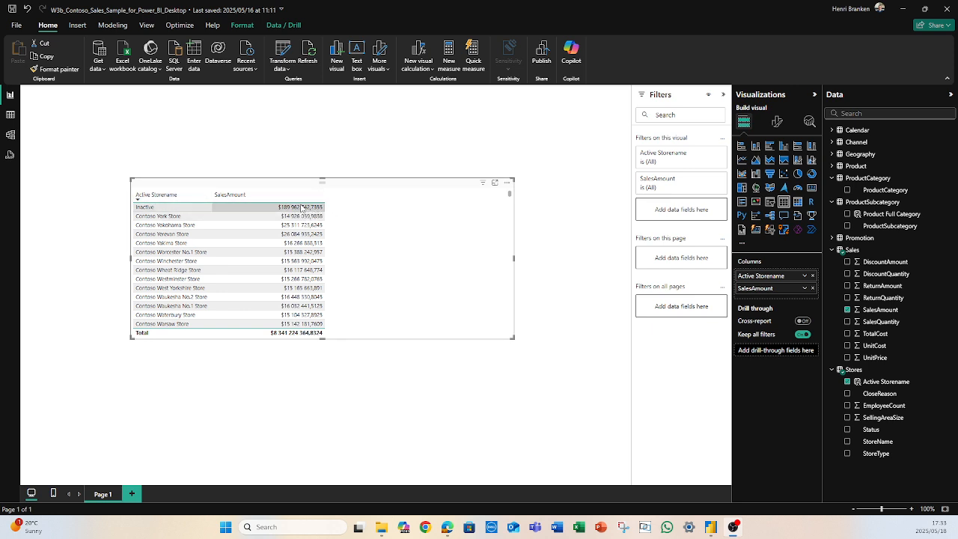
scroll(163, 226, "down", 15)
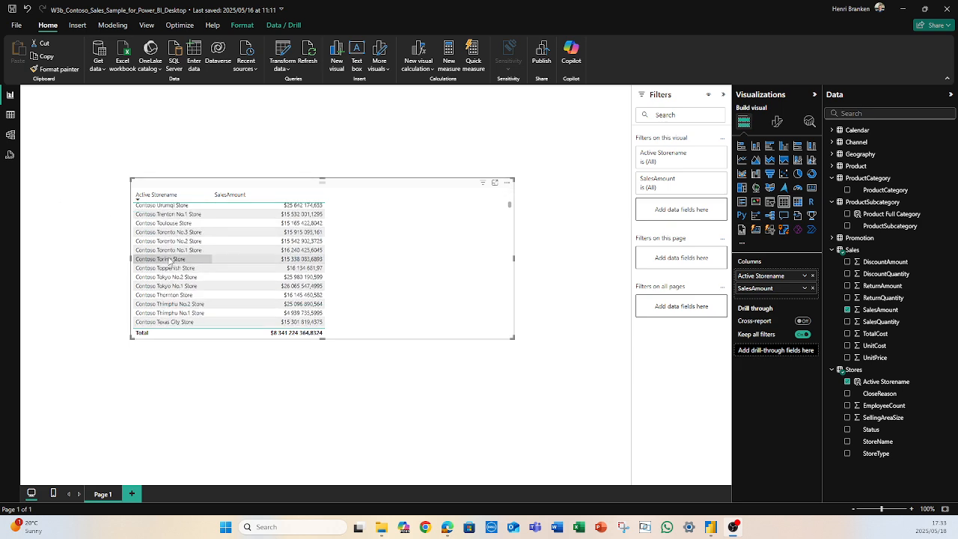
scroll(188, 286, "up", 15)
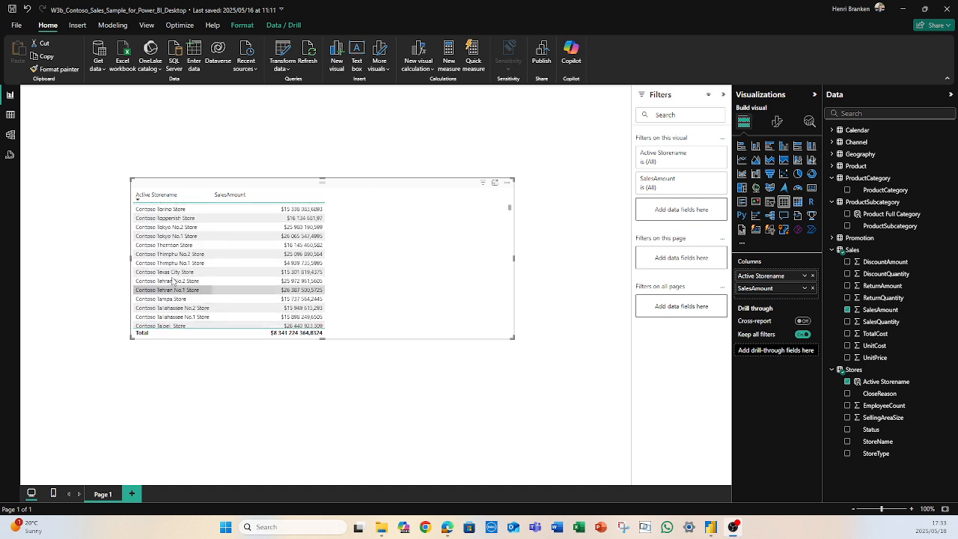